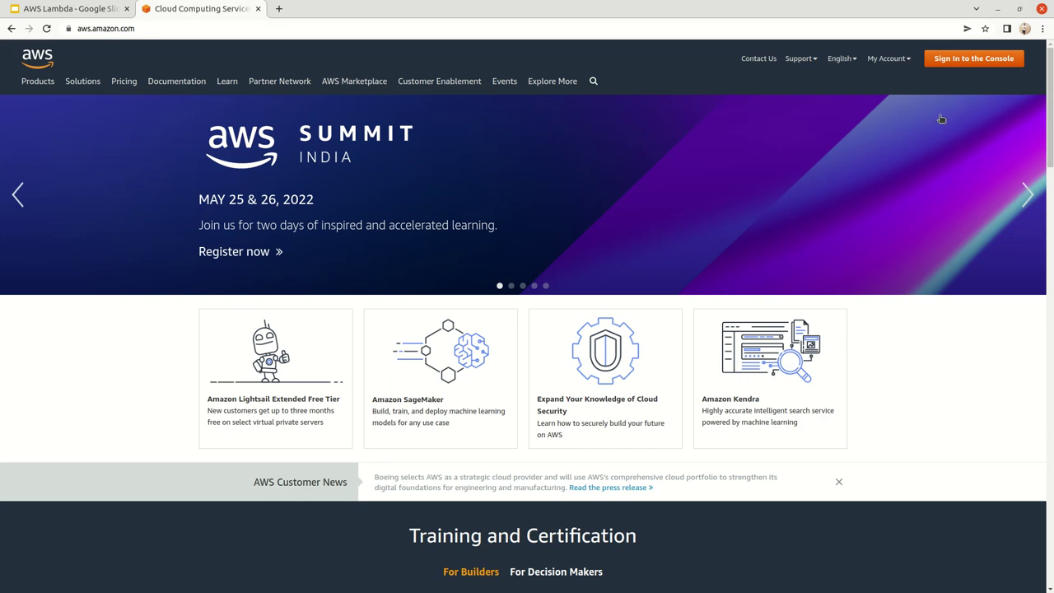
Step: Sign in to the AWS console and search for "lambda" to open the Lambda service
left_click(955, 66)
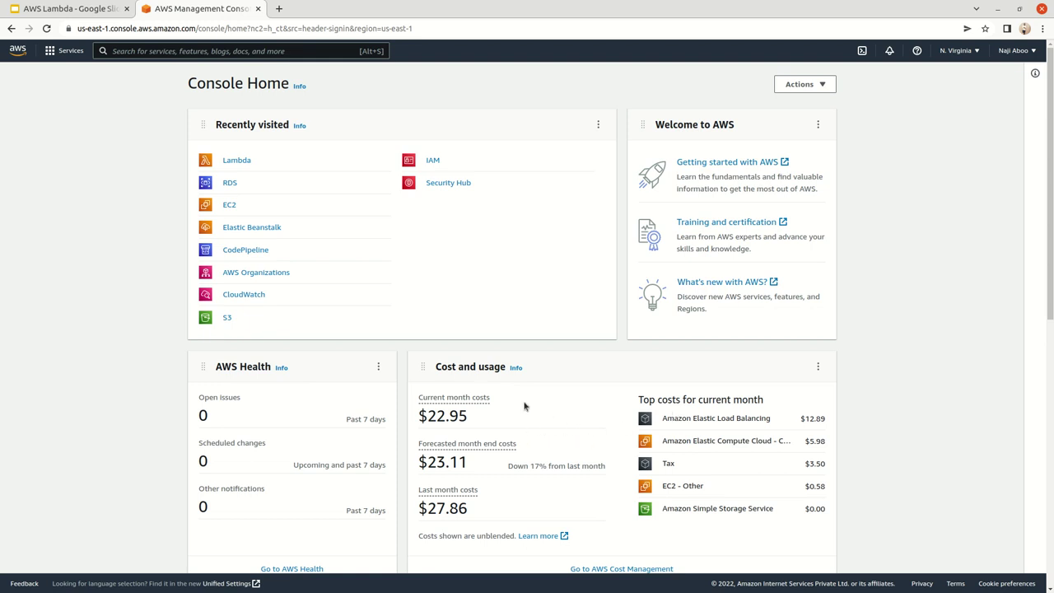
left_click(175, 49)
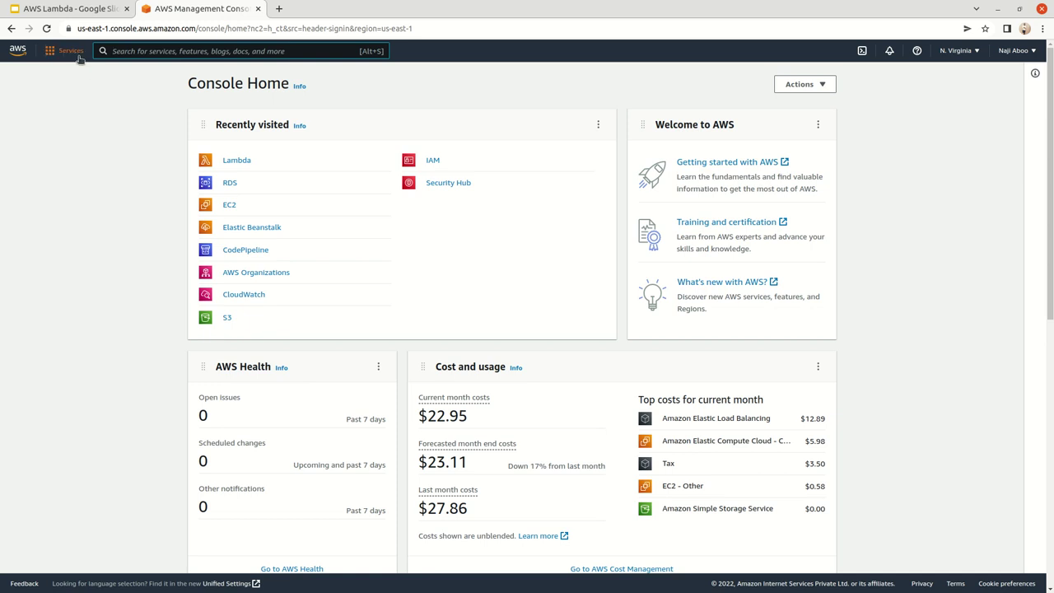
type("lam")
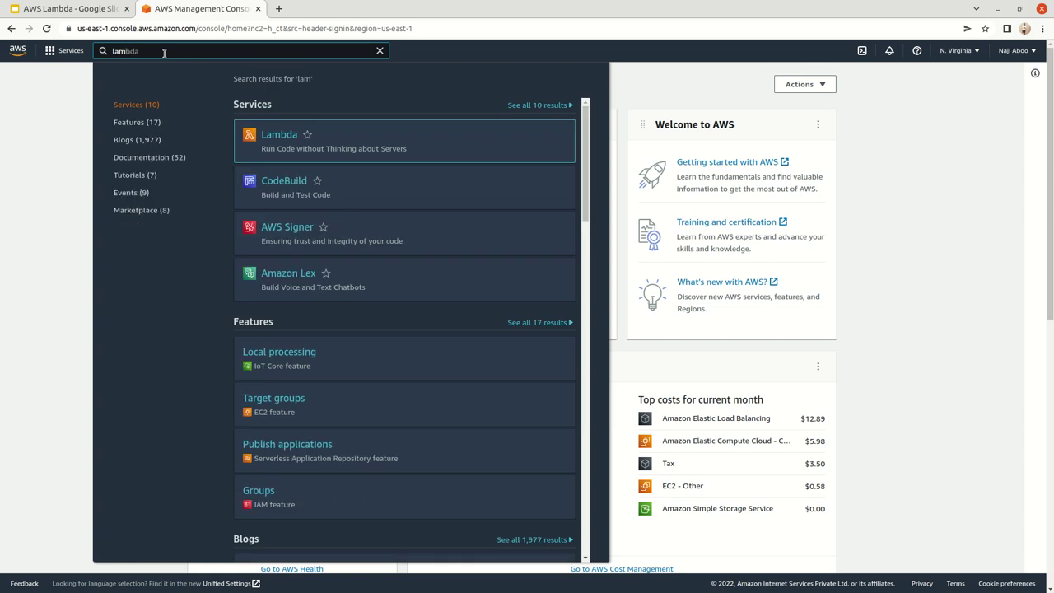
type("bda")
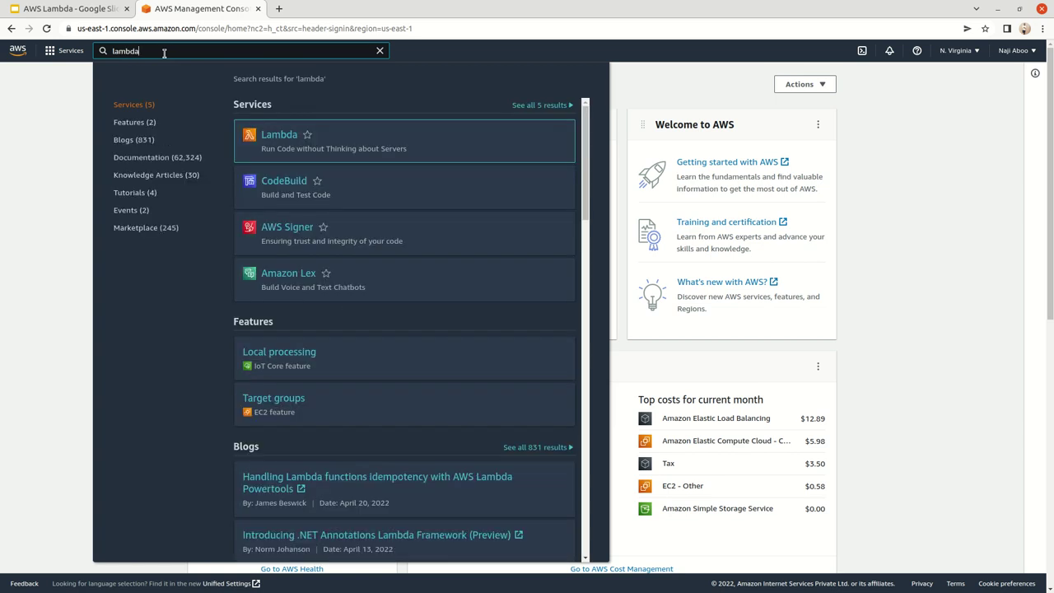
left_click(276, 135)
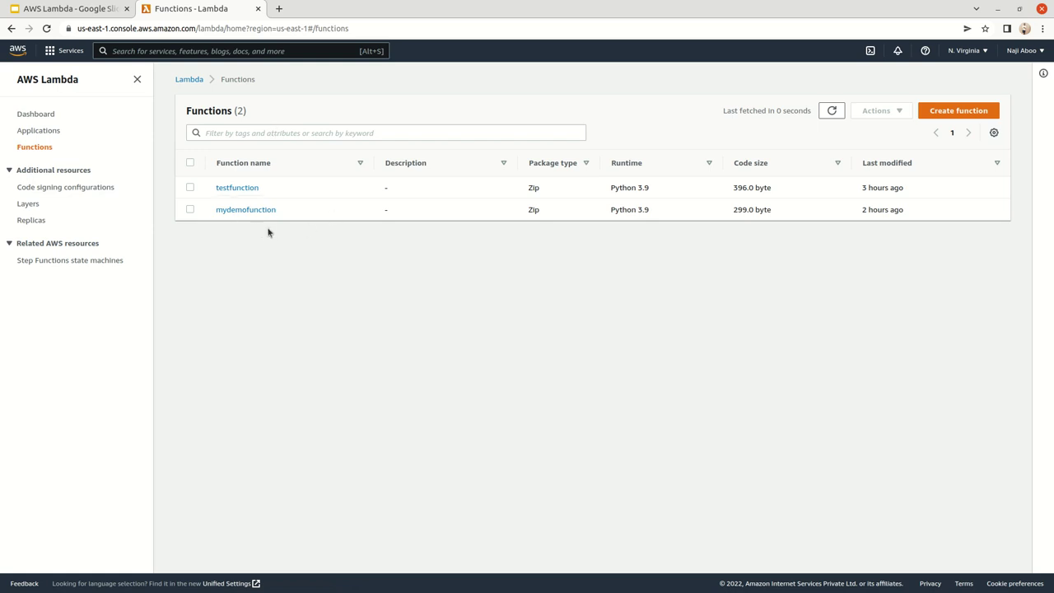
Step: Start a new function authored from scratch, named myfunction2, with the Python 3.9 runtime
left_click(961, 113)
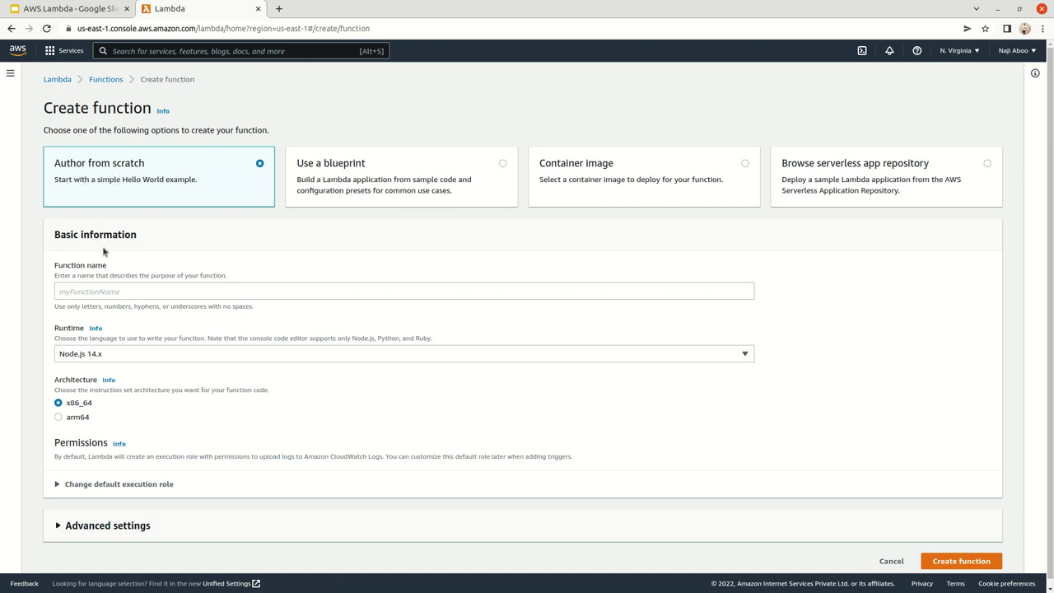
left_click(126, 292)
type("myfunction2")
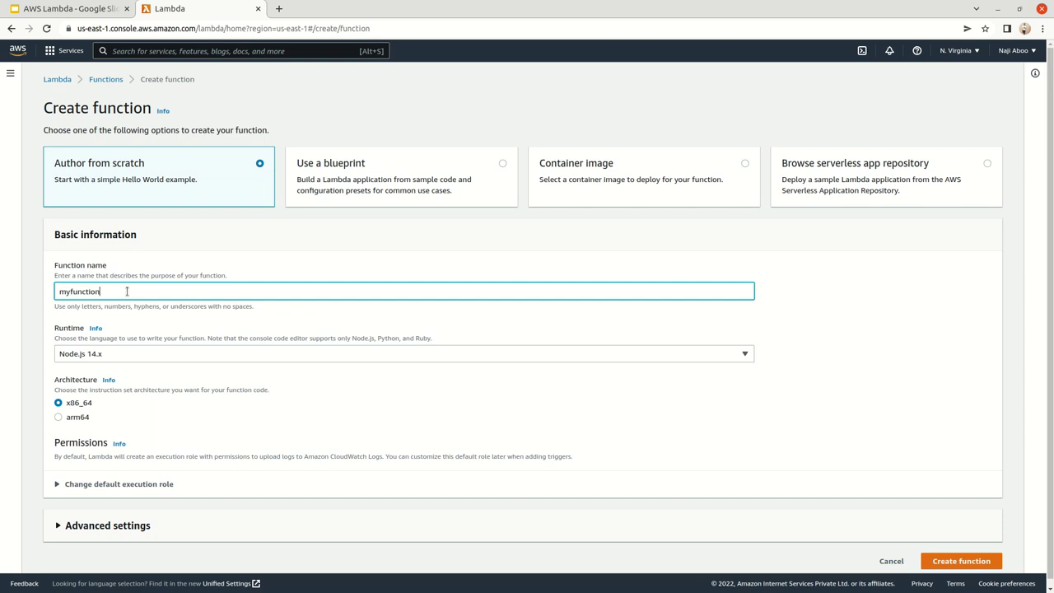
left_click(144, 355)
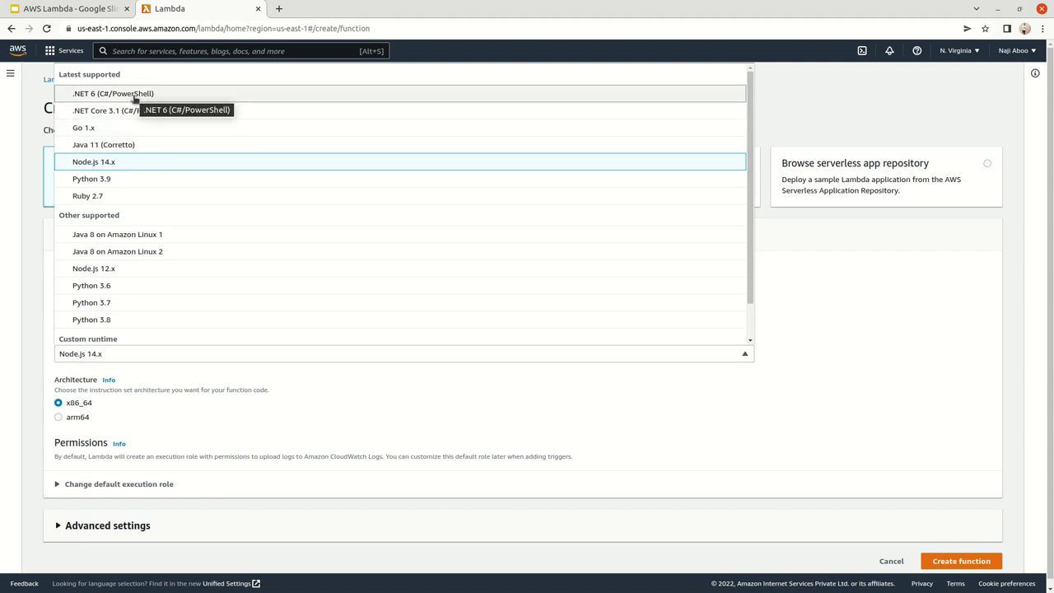
left_click(132, 180)
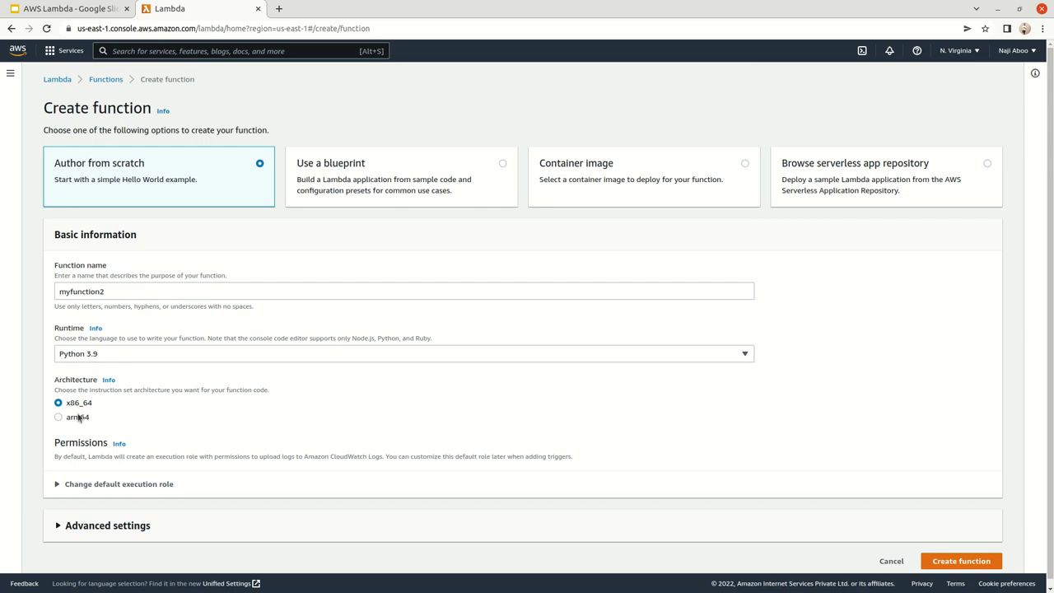
Step: Review the execution role options, enable a function URL with auth type NONE in the advanced settings, and create the function
left_click(124, 483)
scroll(206, 448, "down", 3)
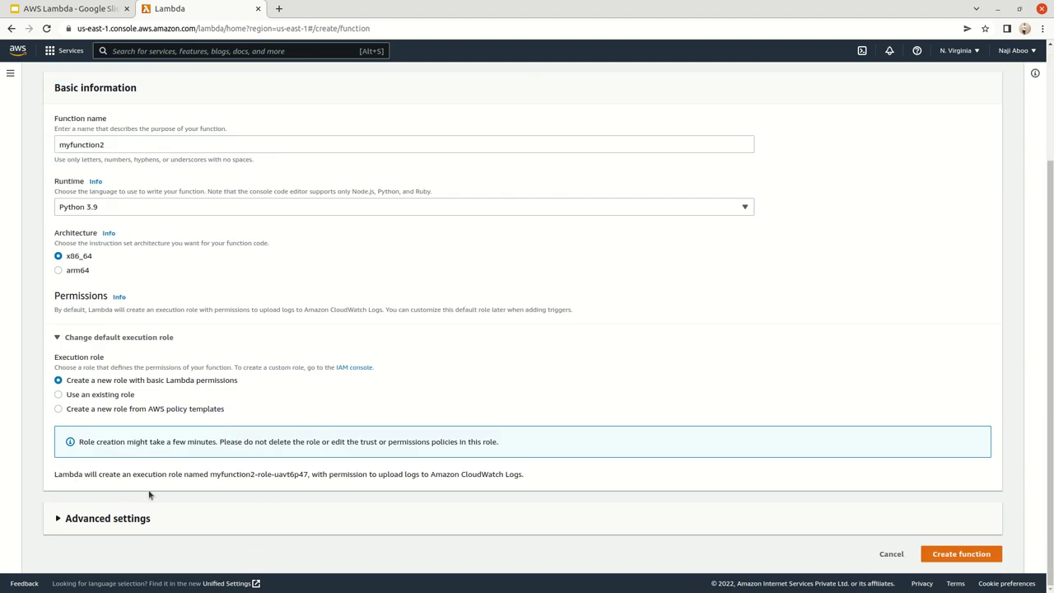
left_click(160, 517)
scroll(299, 418, "down", 3)
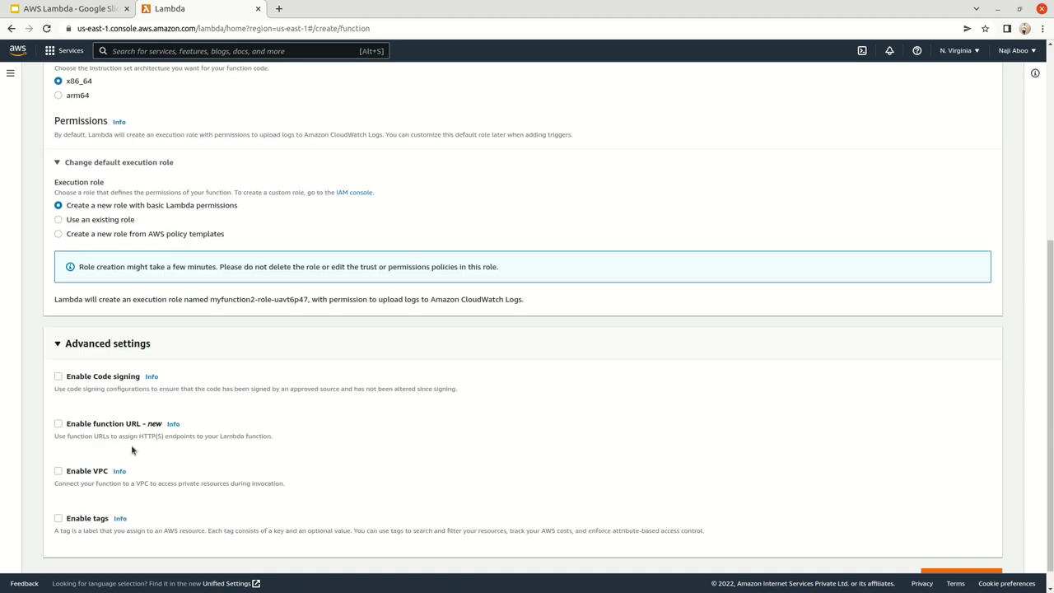
left_click(57, 424)
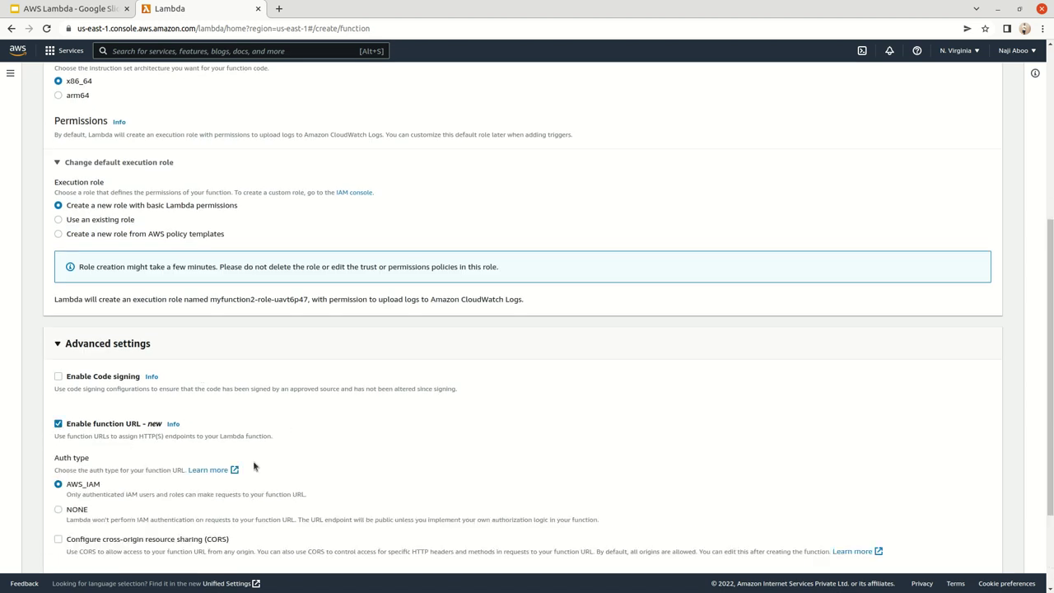
scroll(98, 458, "down", 2)
left_click(59, 378)
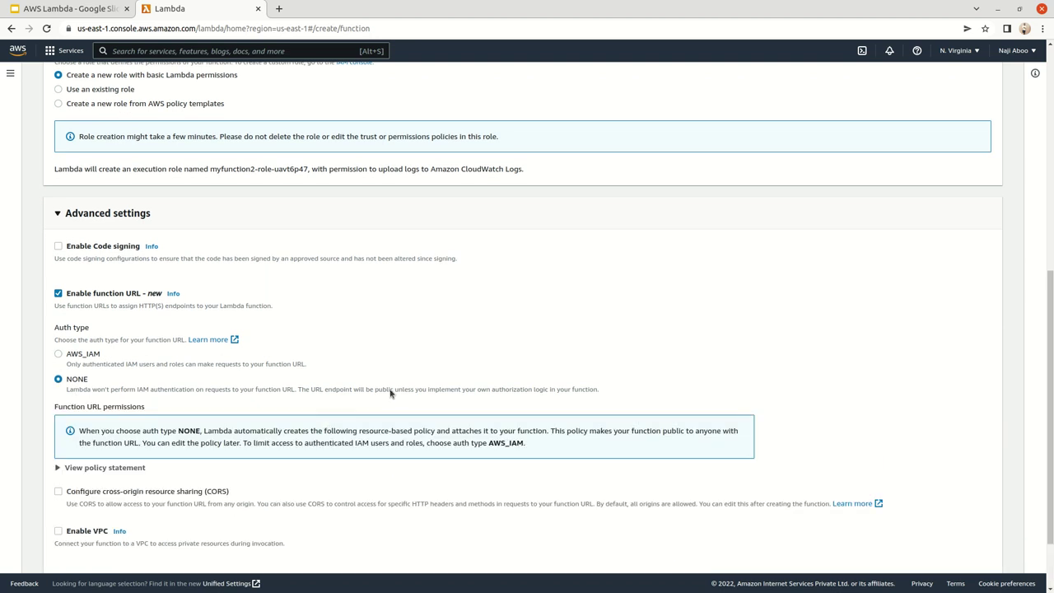
scroll(478, 373, "down", 1)
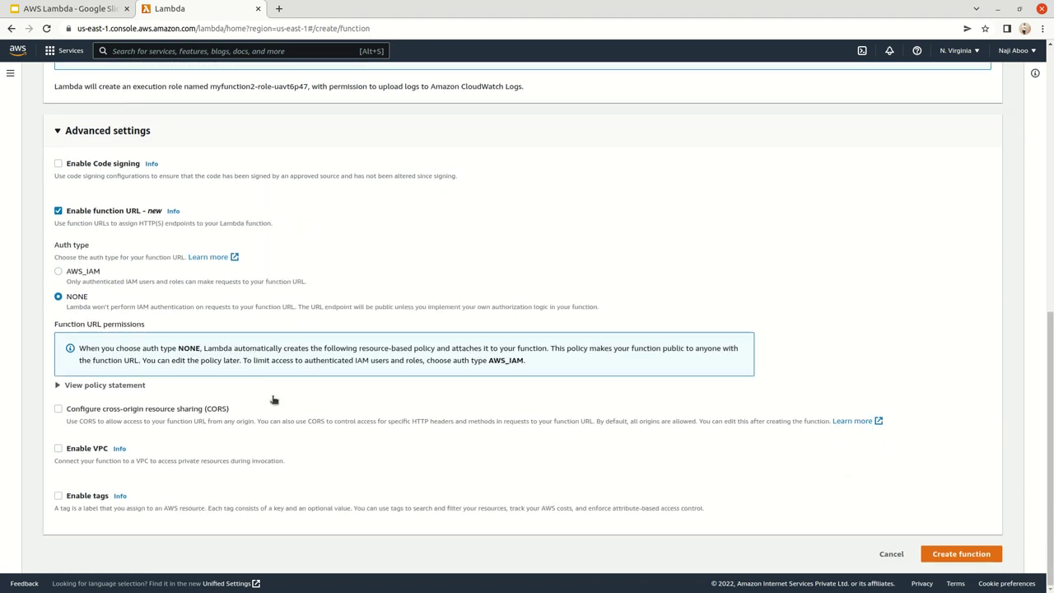
left_click(965, 557)
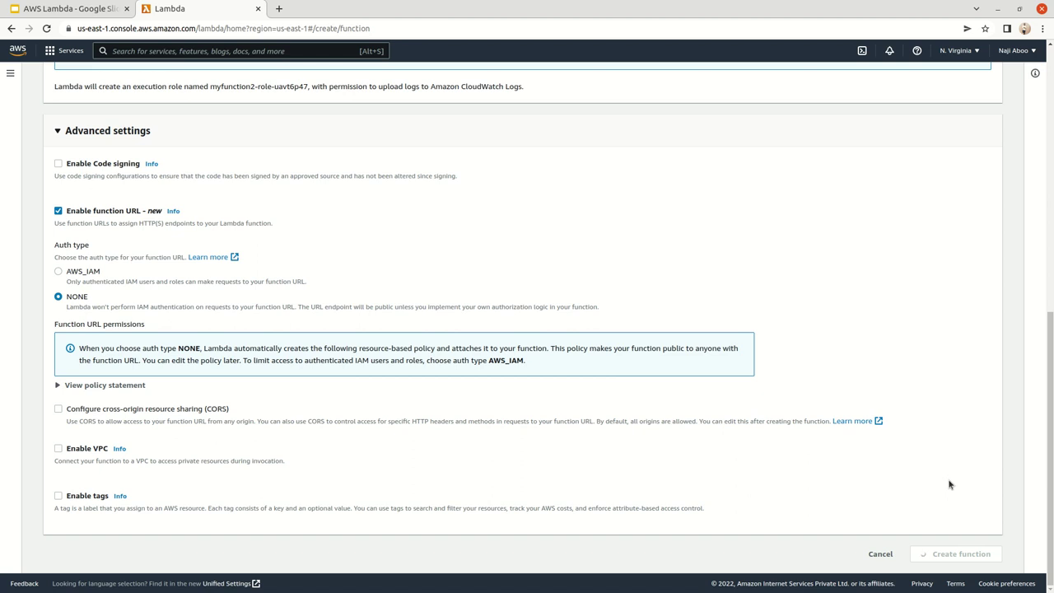
Step: Start configuring a new test event for the function and name it myevent
scroll(949, 484, "up", 2)
scroll(954, 495, "down", 5)
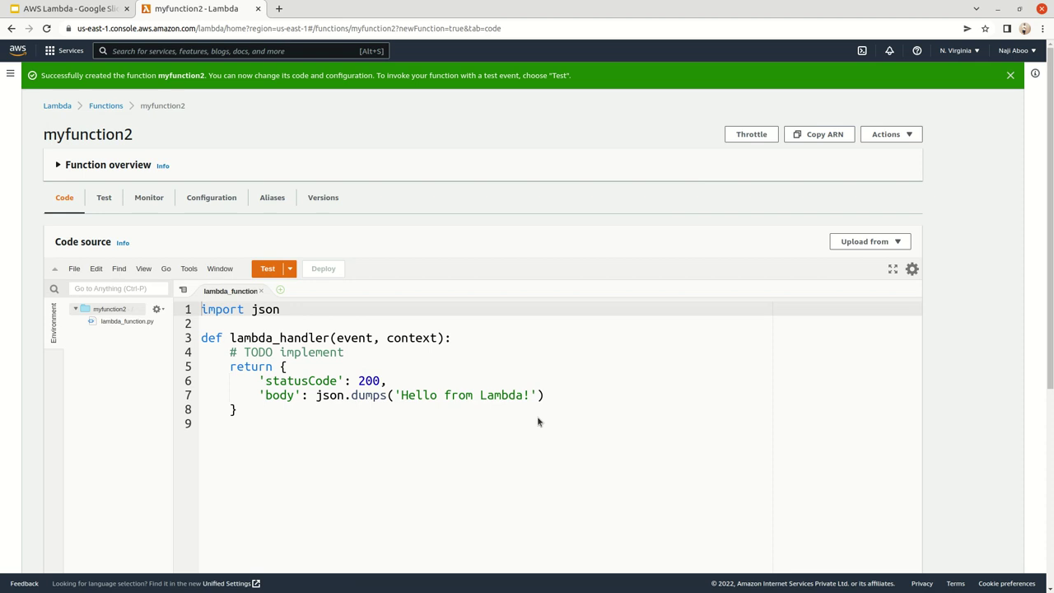
left_click(266, 270)
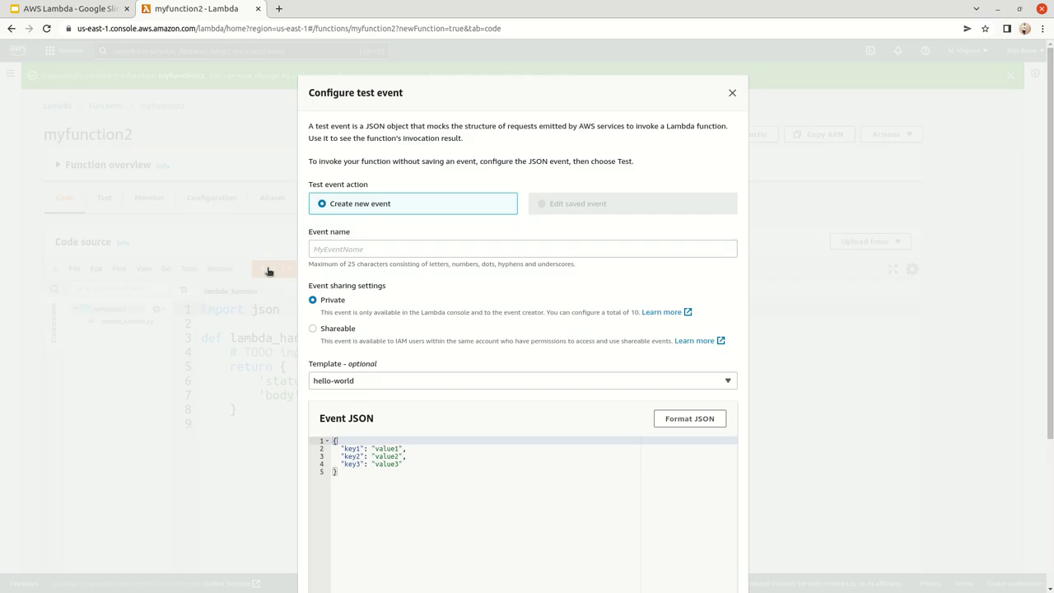
left_click(346, 251)
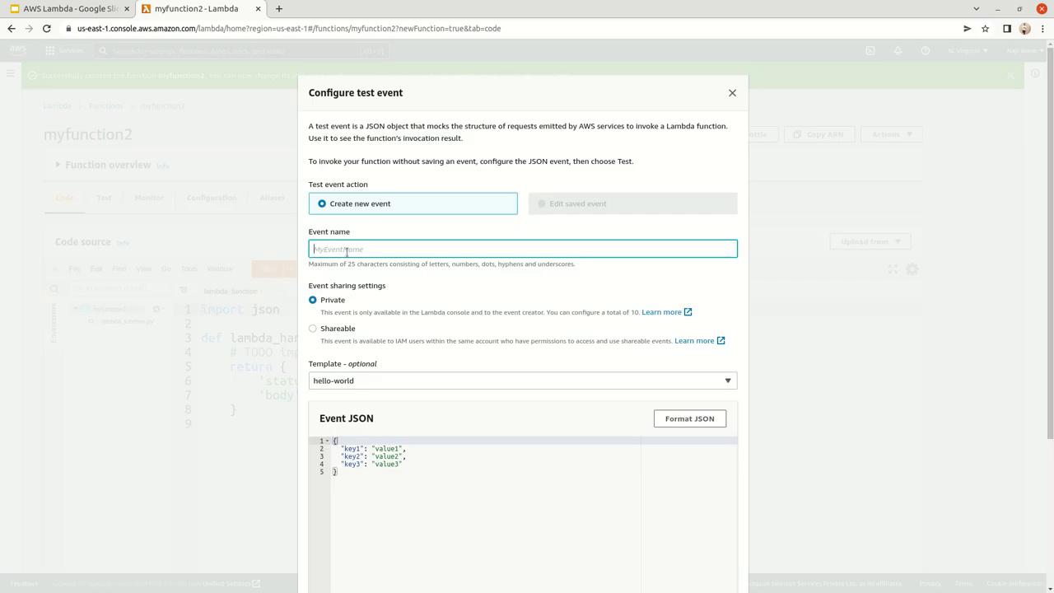
type("myeve")
Step: Remove all key-value pairs from the event JSON, leaving an empty object, and save the test event
left_click(346, 445)
left_click_drag(334, 449, 411, 463)
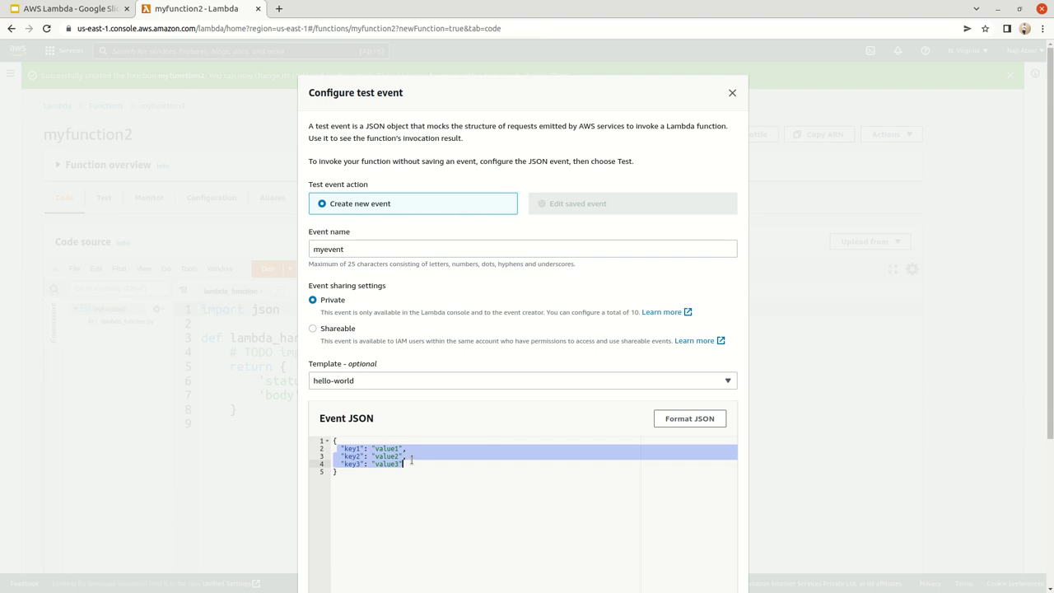
key("BackSpace")
left_click(349, 464)
left_click(339, 449)
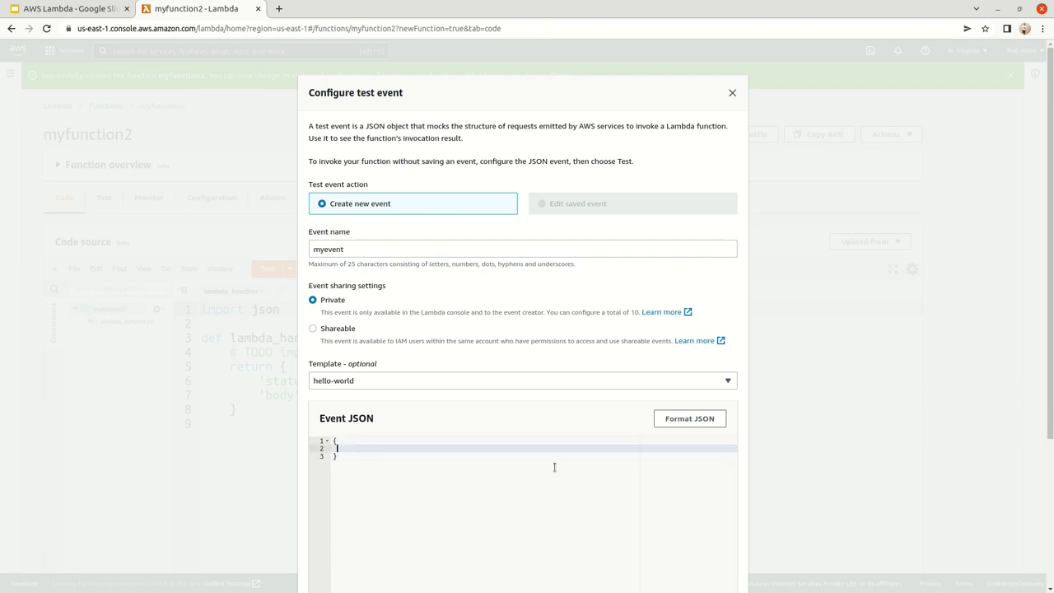
scroll(593, 458, "down", 3)
left_click(717, 543)
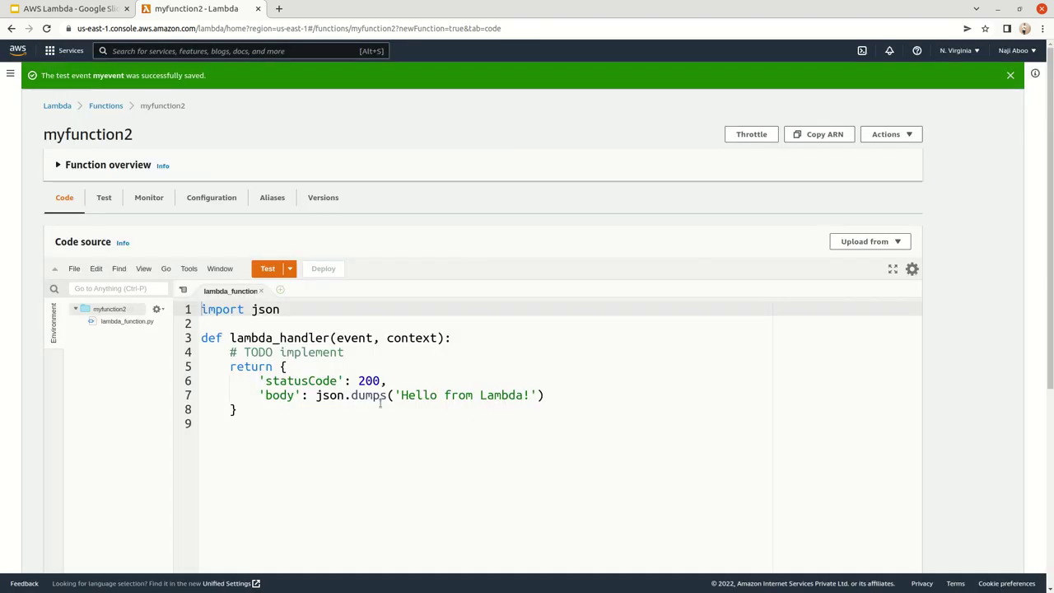
Step: Run the function with the myevent test event, check the response, and return to the lambda_function code
left_click(267, 272)
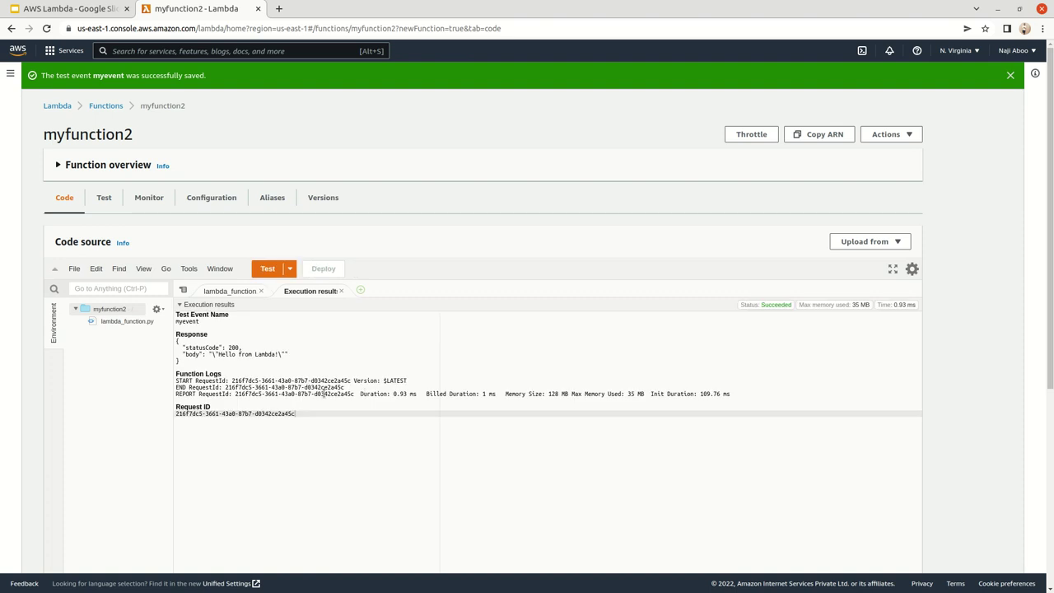
left_click(224, 360)
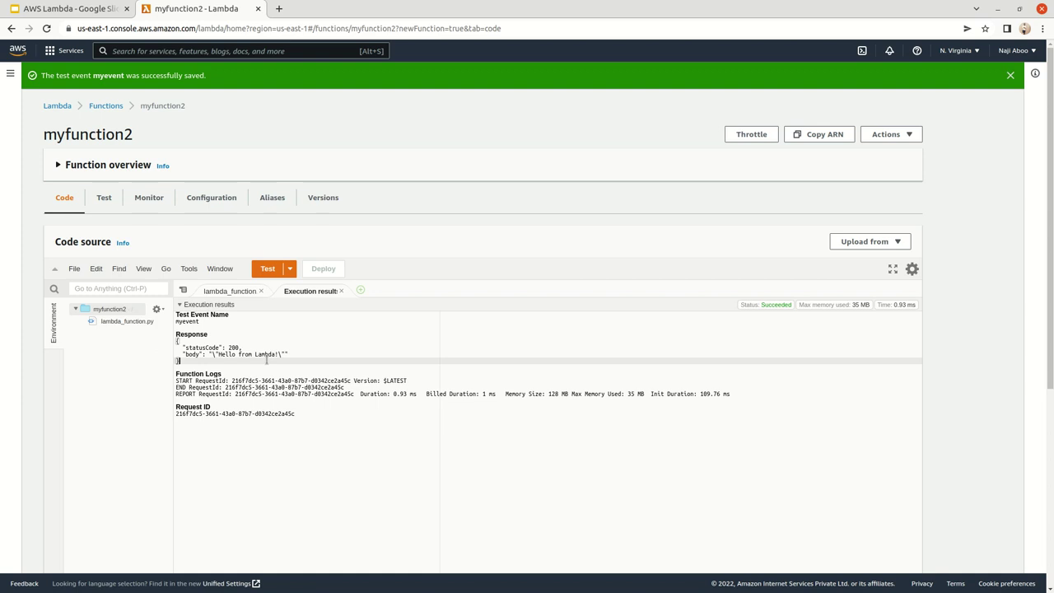
left_click(231, 291)
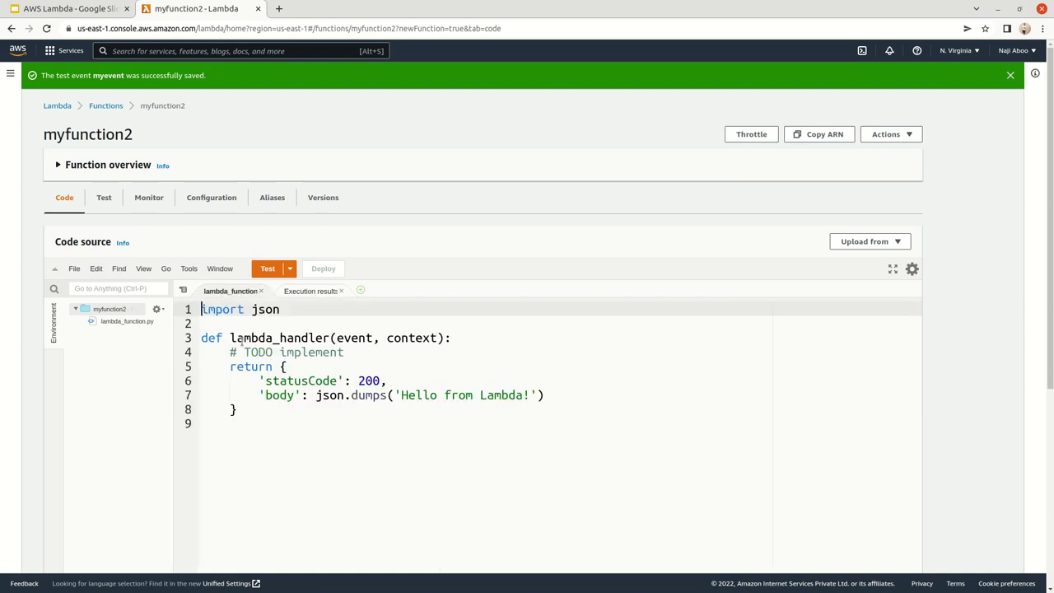
Step: Set the code editor's font size to 27 in the editor display settings
scroll(357, 348, "down", 3)
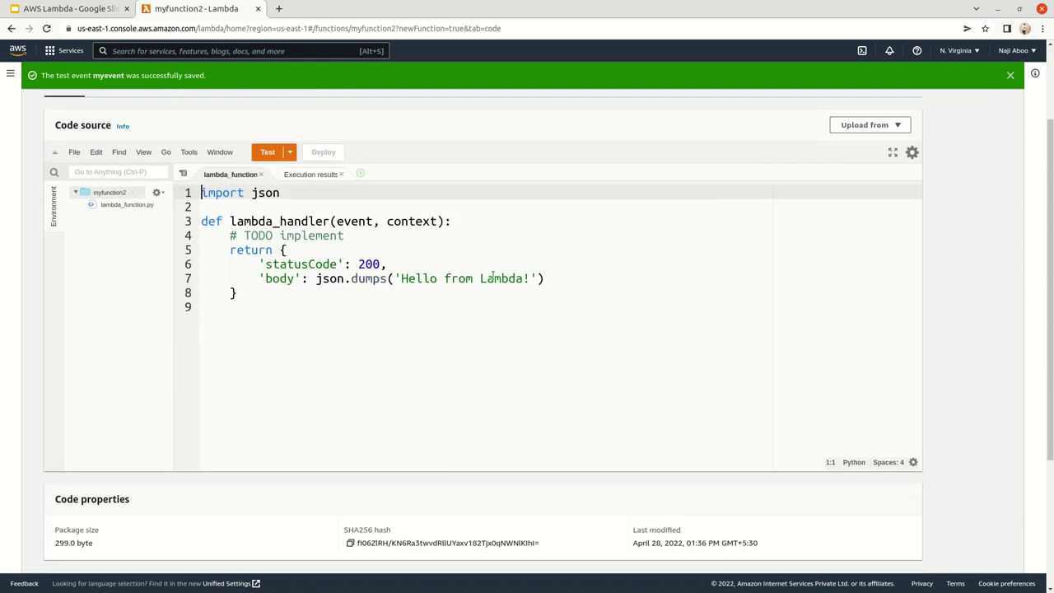
left_click(914, 466)
left_click(915, 464)
left_click(914, 462)
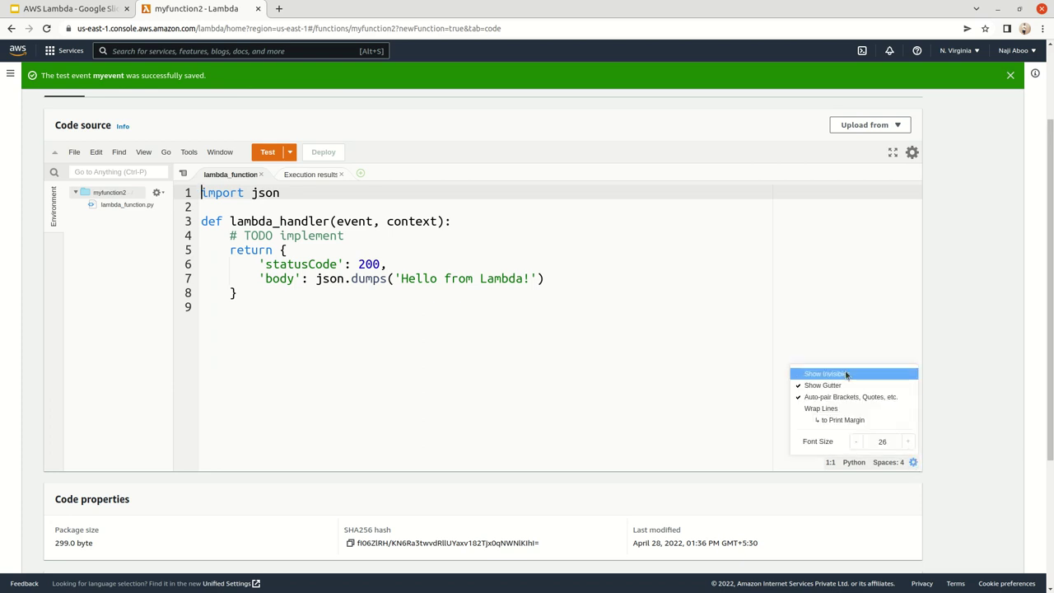
left_click(910, 447)
left_click(910, 447)
left_click(856, 447)
left_click(856, 447)
left_click(906, 445)
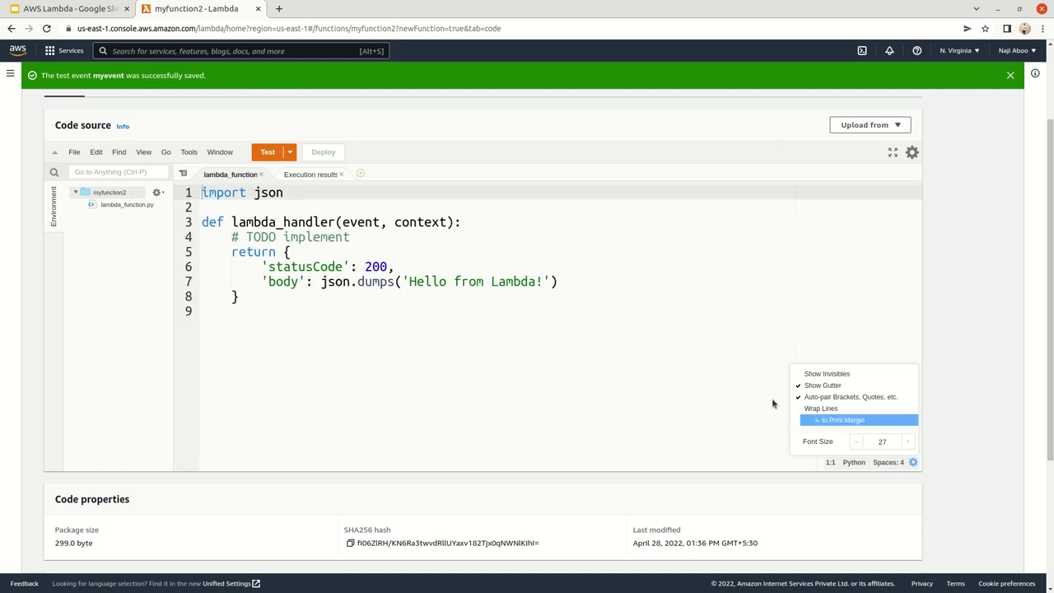
left_click(701, 361)
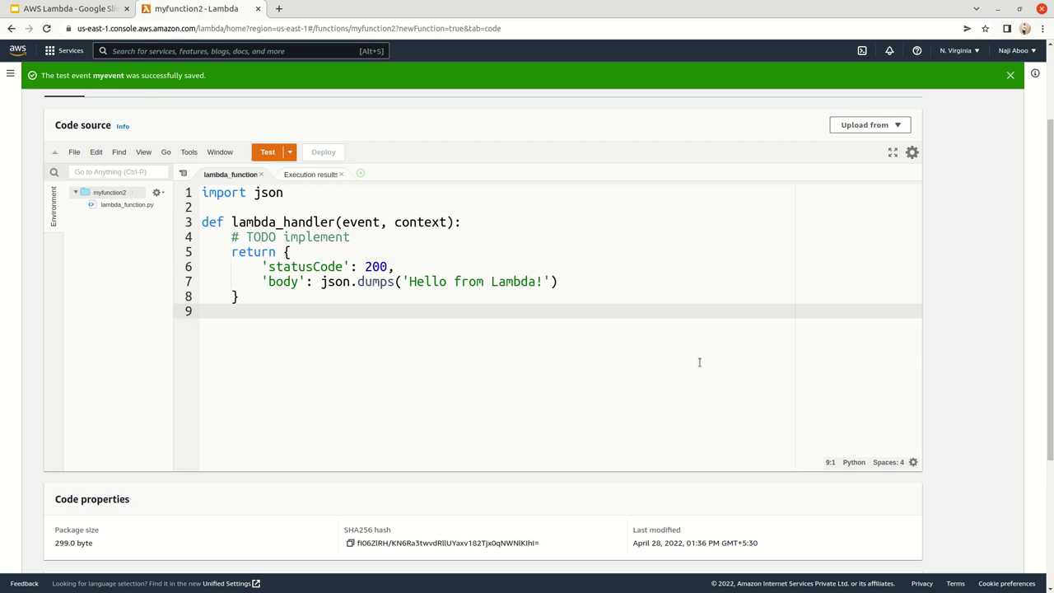
Step: Publish a new version of the function with the description demo1
scroll(540, 399, "up", 2)
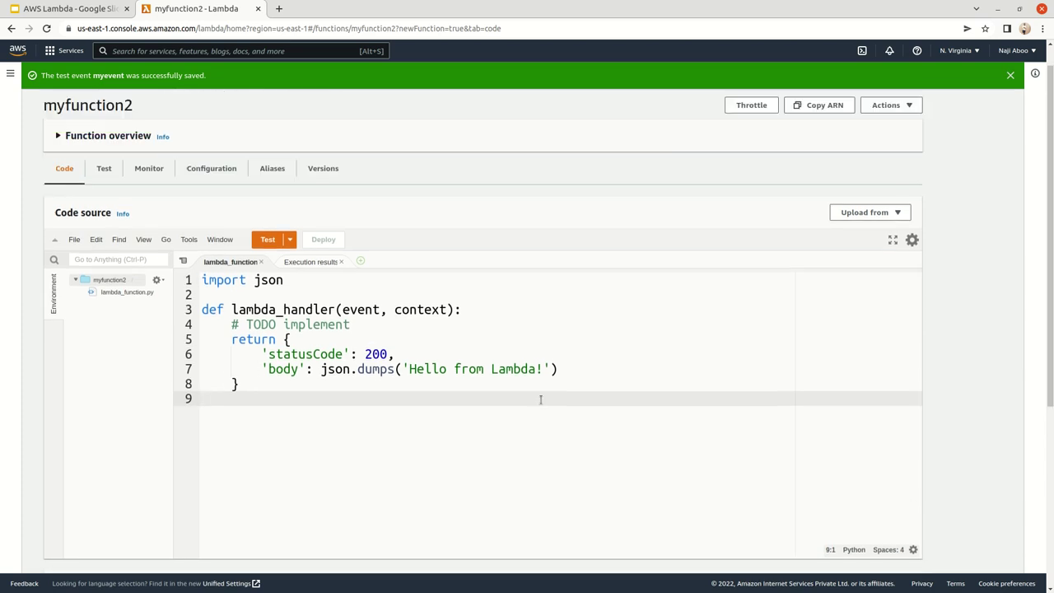
scroll(762, 290, "up", 1)
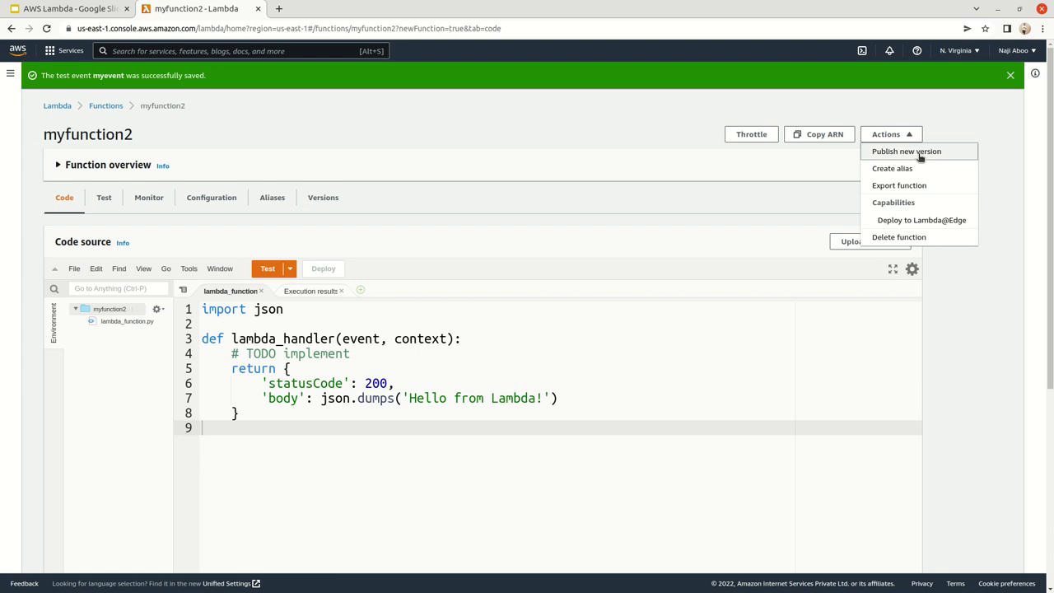
left_click(921, 154)
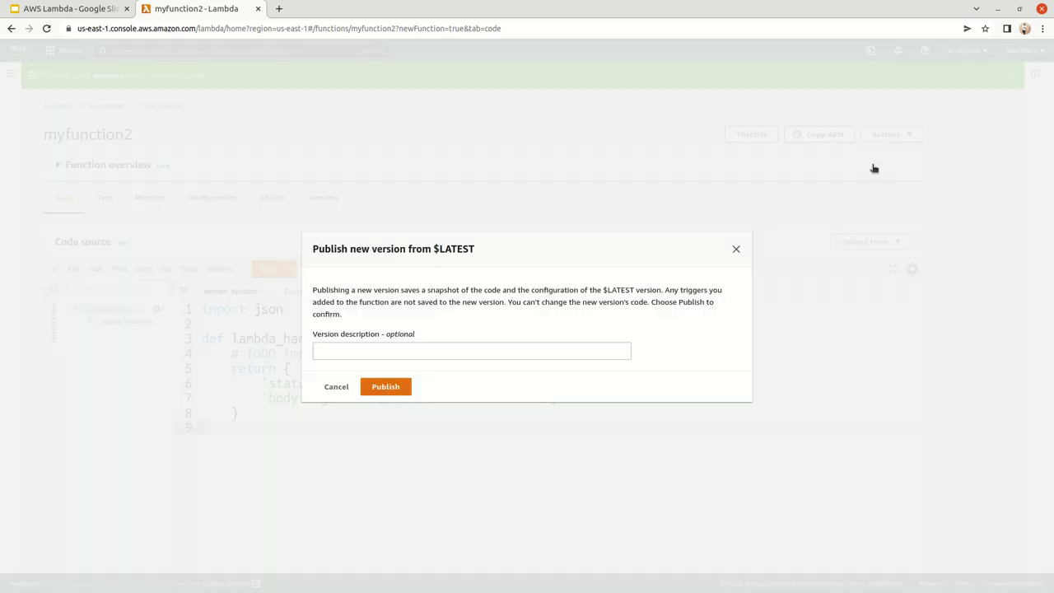
left_click(383, 355)
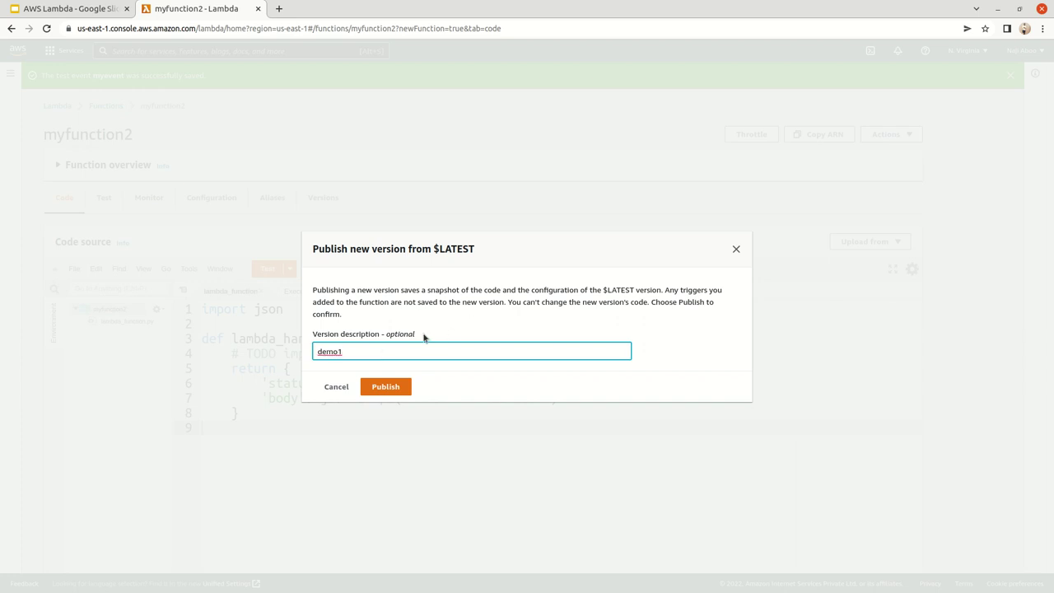
left_click(391, 388)
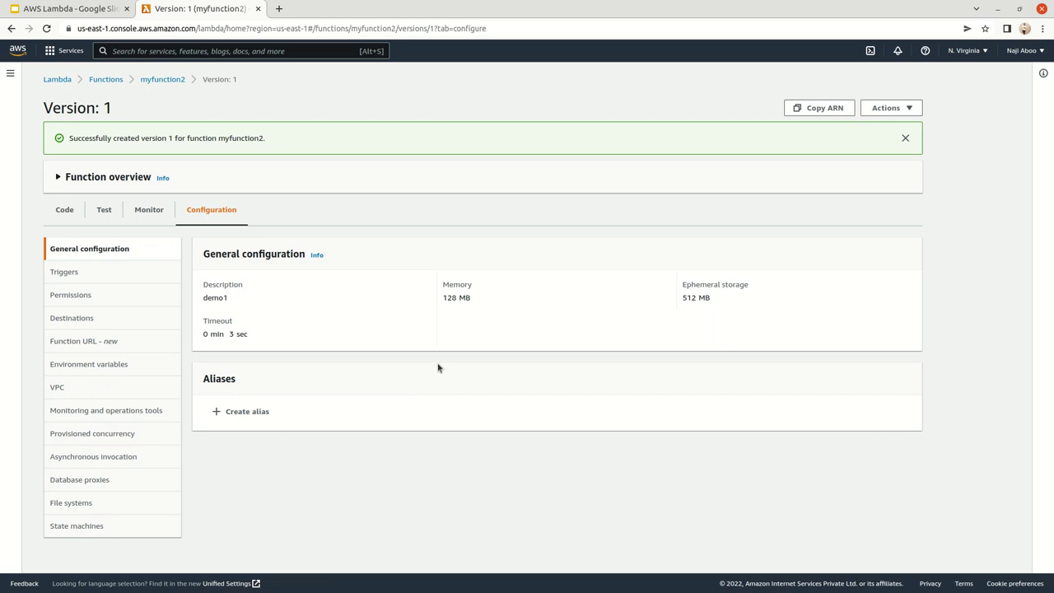
Step: Return to myfunction2 and review its saved test event, CloudWatch metrics and general configuration
left_click(163, 80)
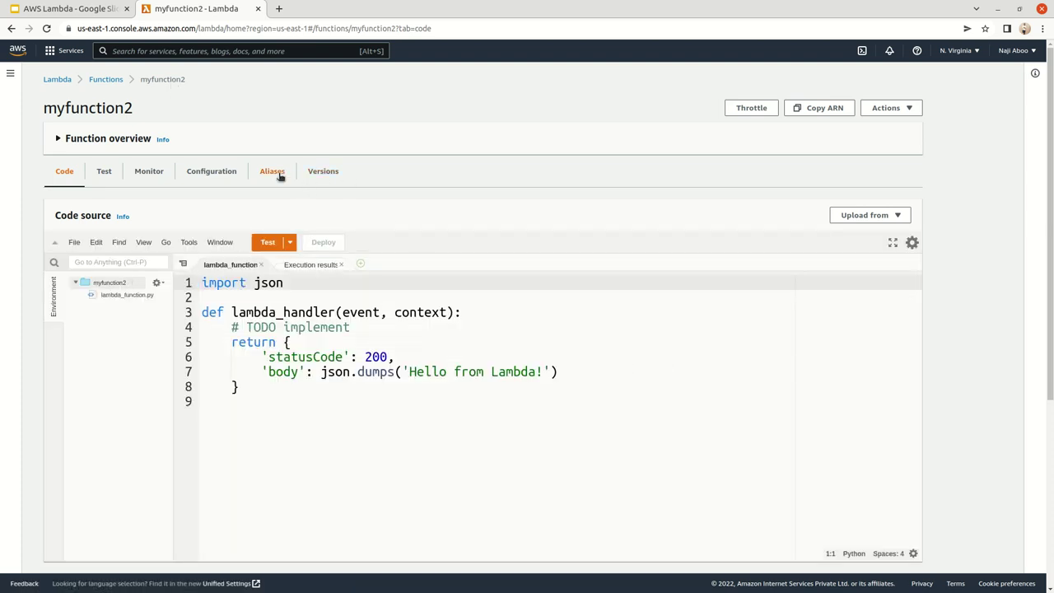
left_click(98, 173)
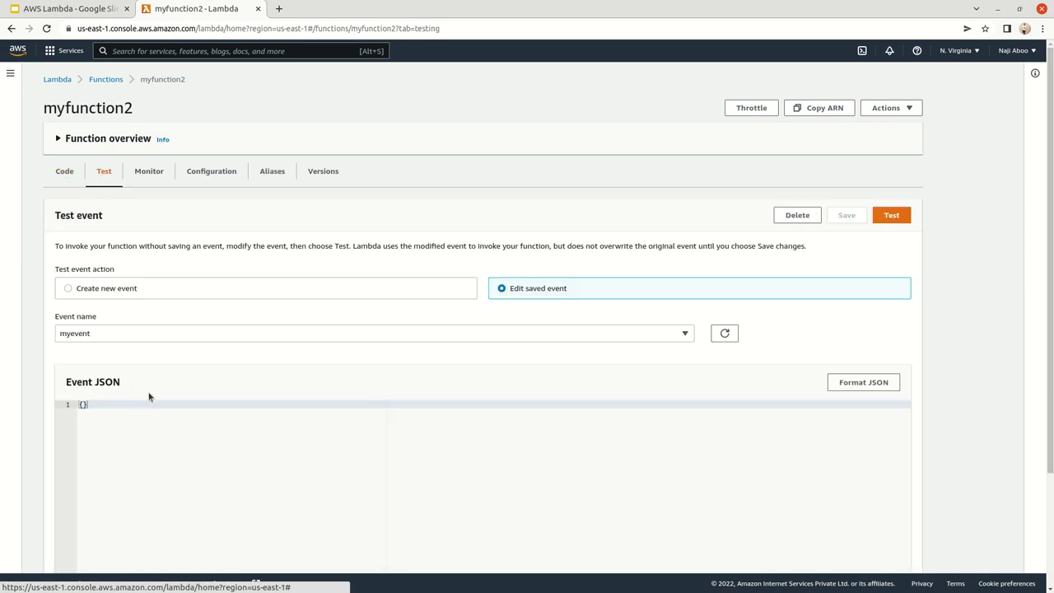
left_click(147, 173)
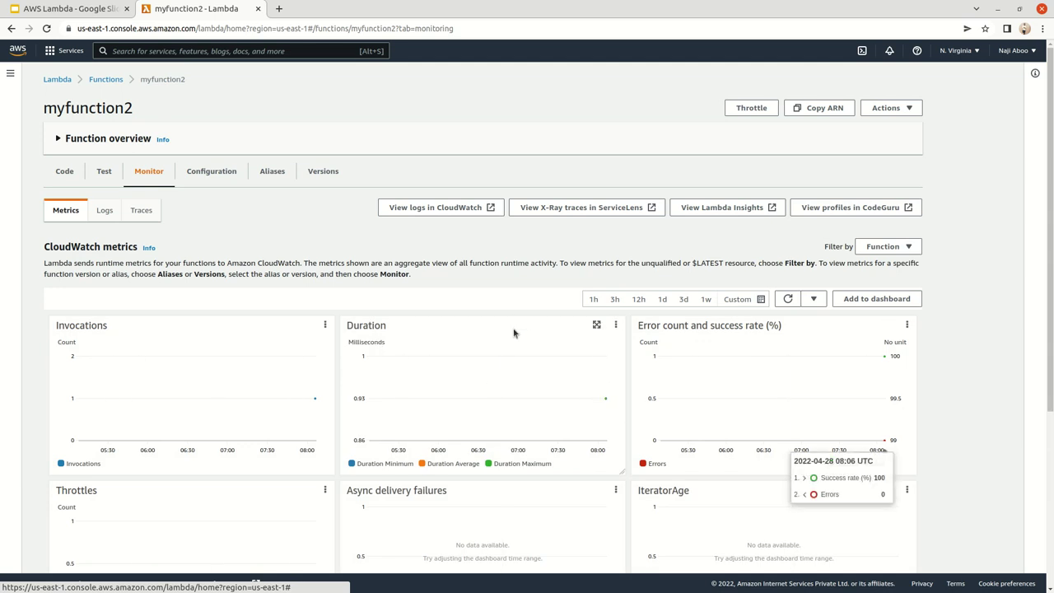
scroll(515, 320, "down", 1)
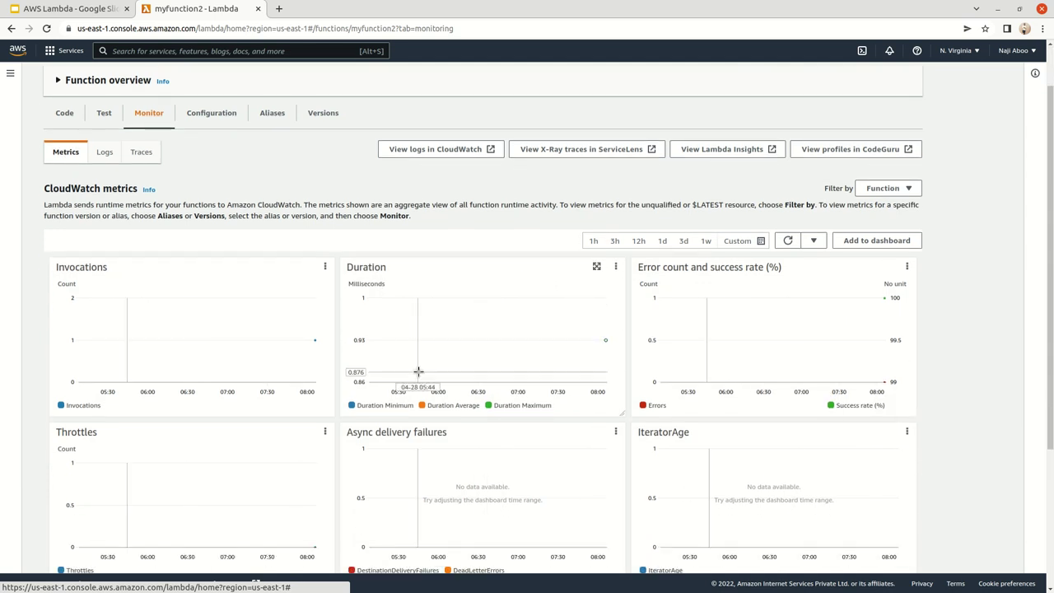
scroll(418, 377, "up", 1)
left_click(212, 171)
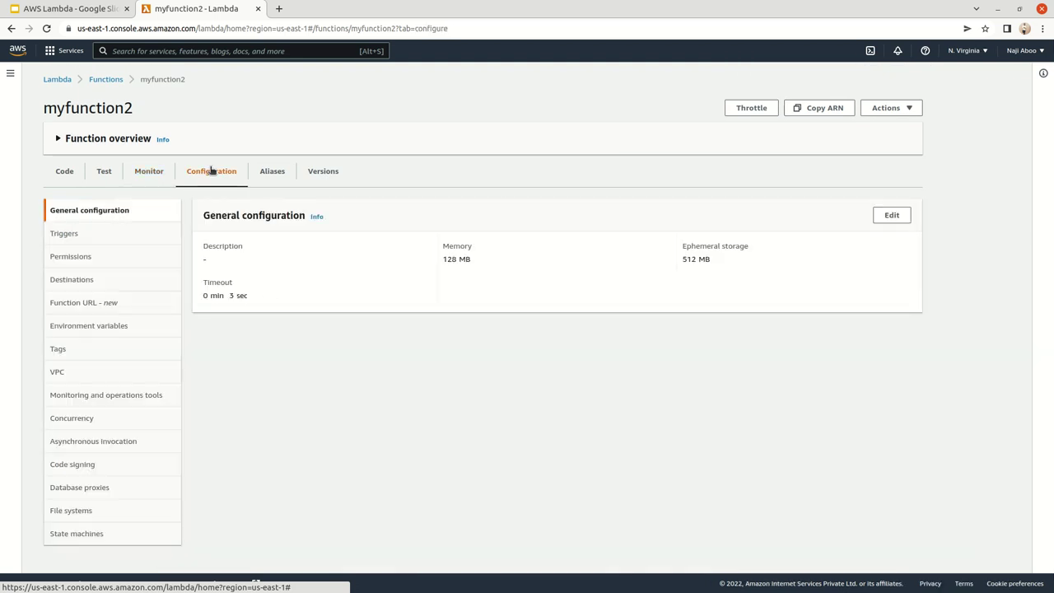
Step: Create an alias named dev for myfunction2 that points to version $LATEST
left_click(270, 173)
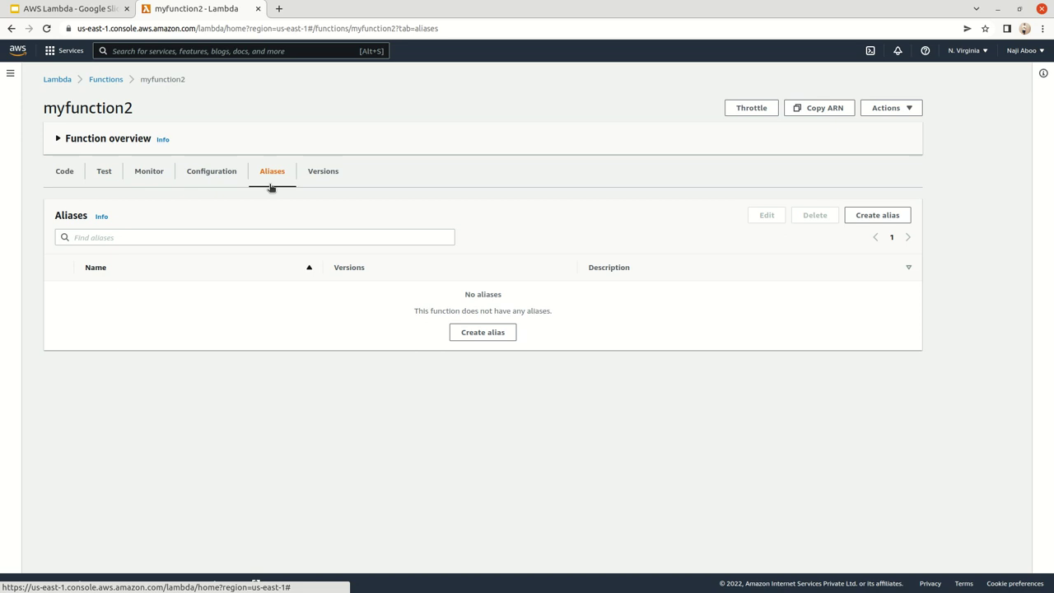
left_click(484, 334)
left_click(114, 211)
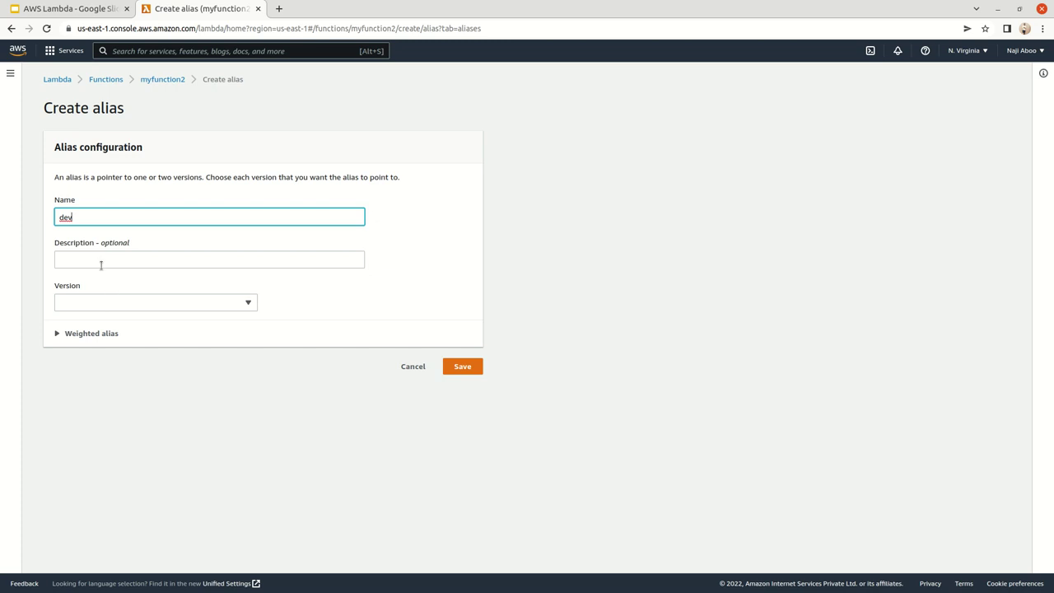
left_click(122, 308)
left_click(110, 338)
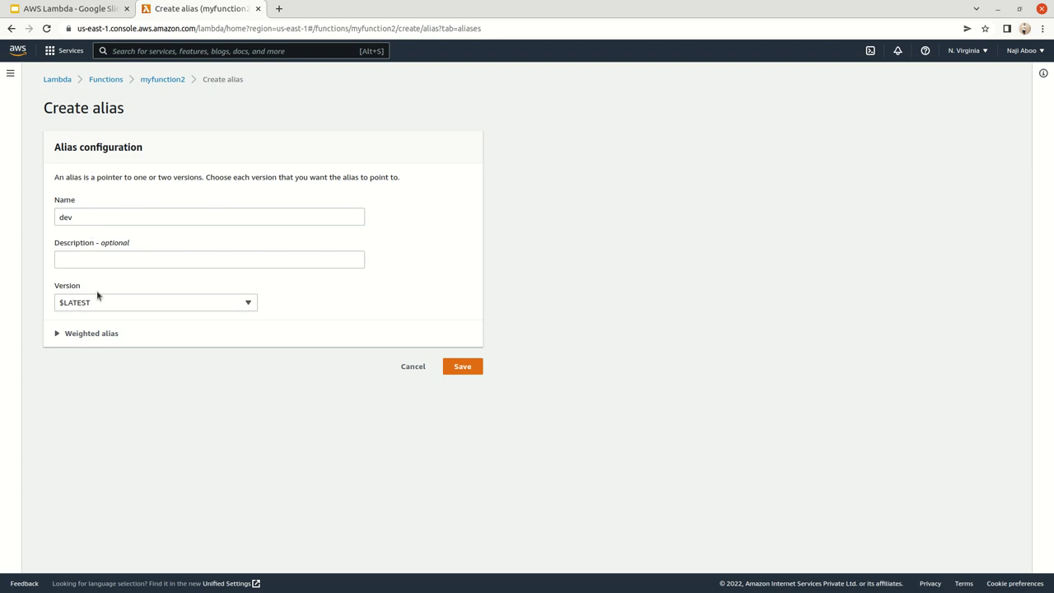
left_click(463, 368)
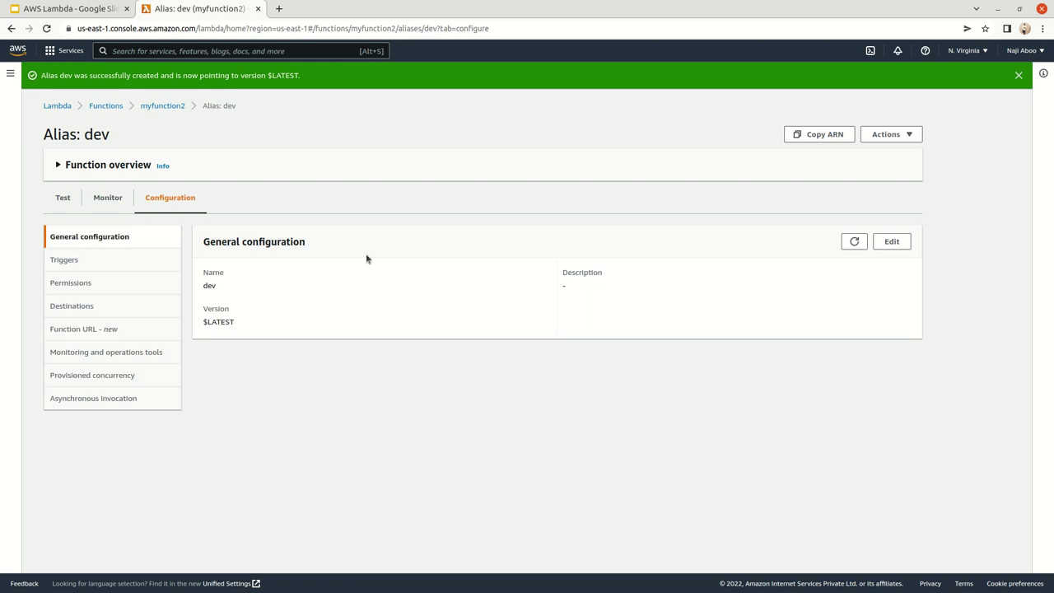
Step: Examine the dev alias's triggers, test event and general configuration, and find it in the function's alias list
left_click(72, 260)
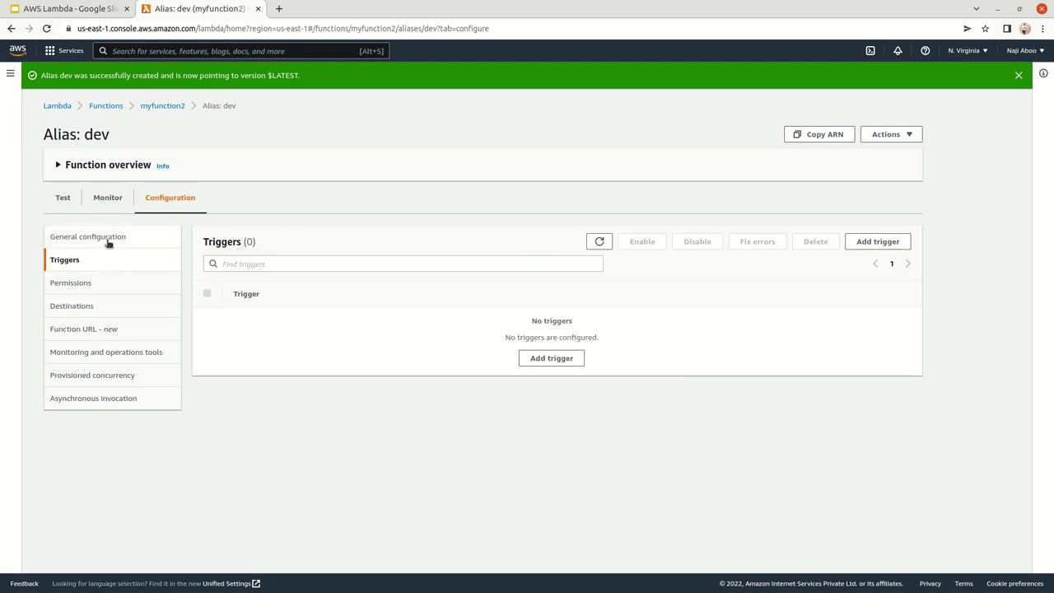
left_click(63, 198)
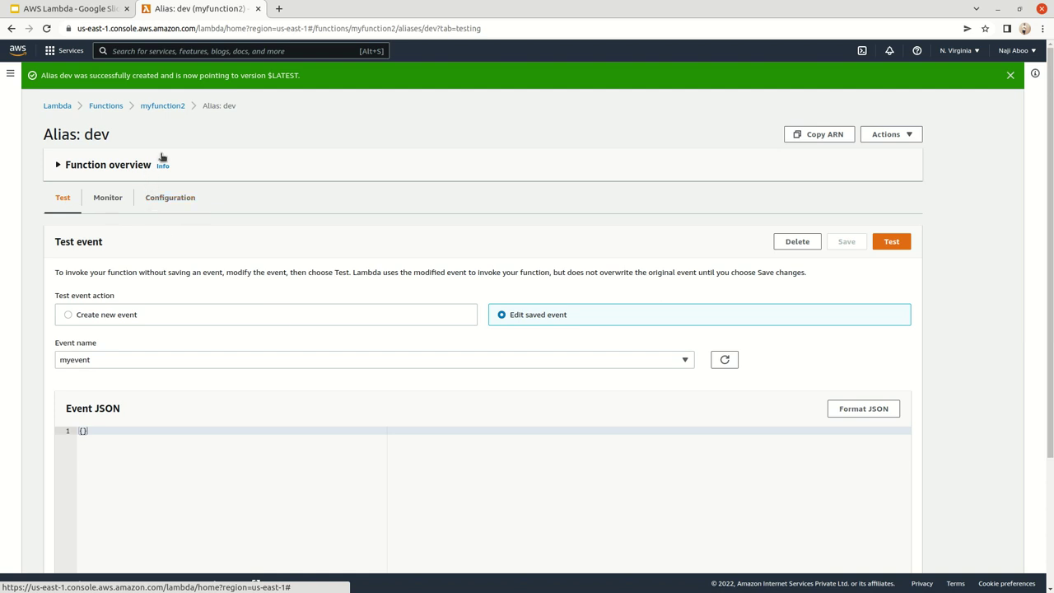
left_click(164, 105)
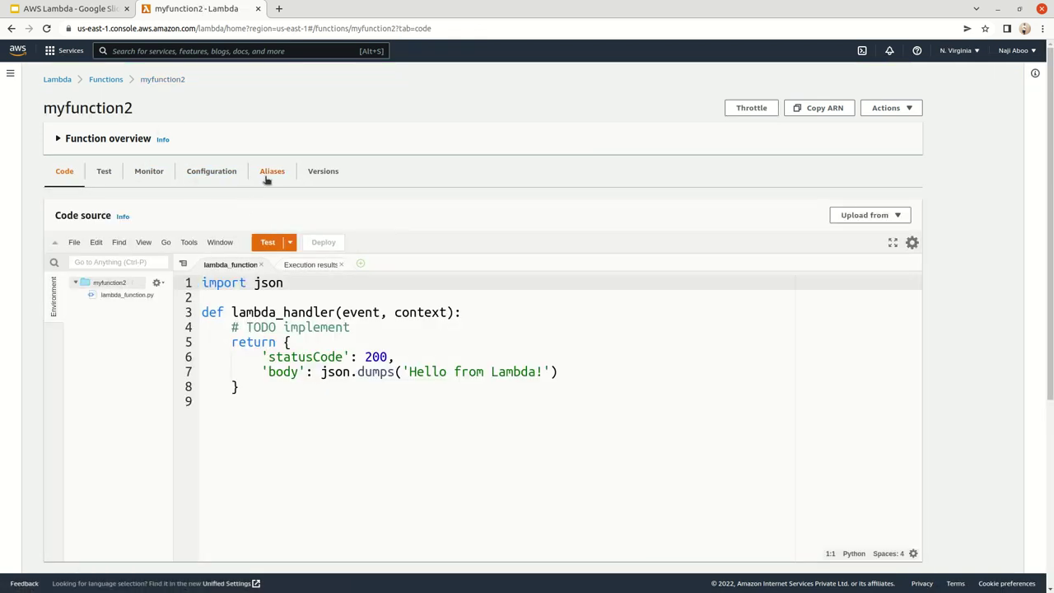
left_click(270, 176)
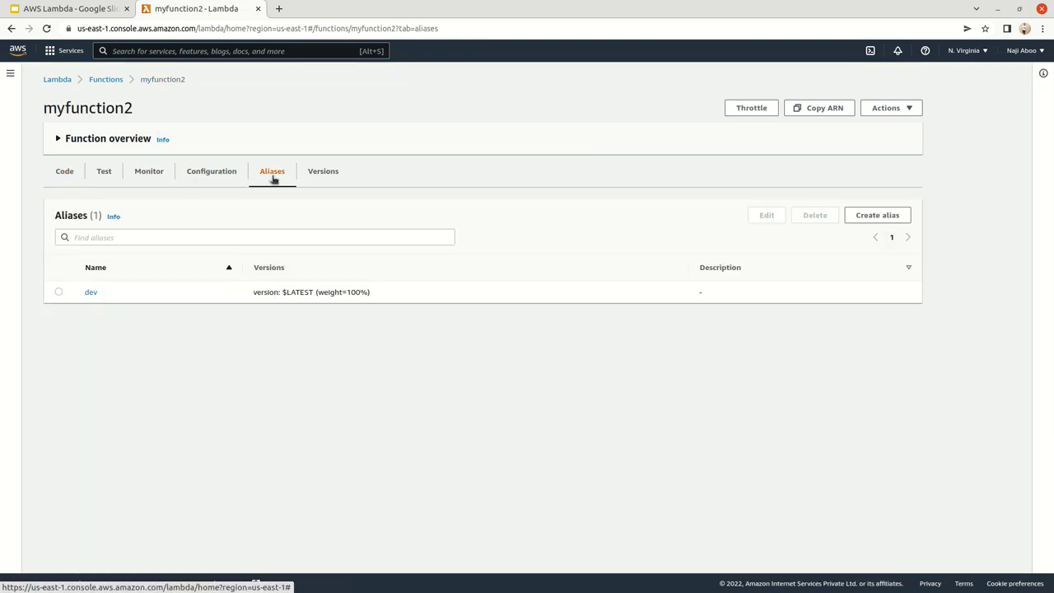
left_click(91, 293)
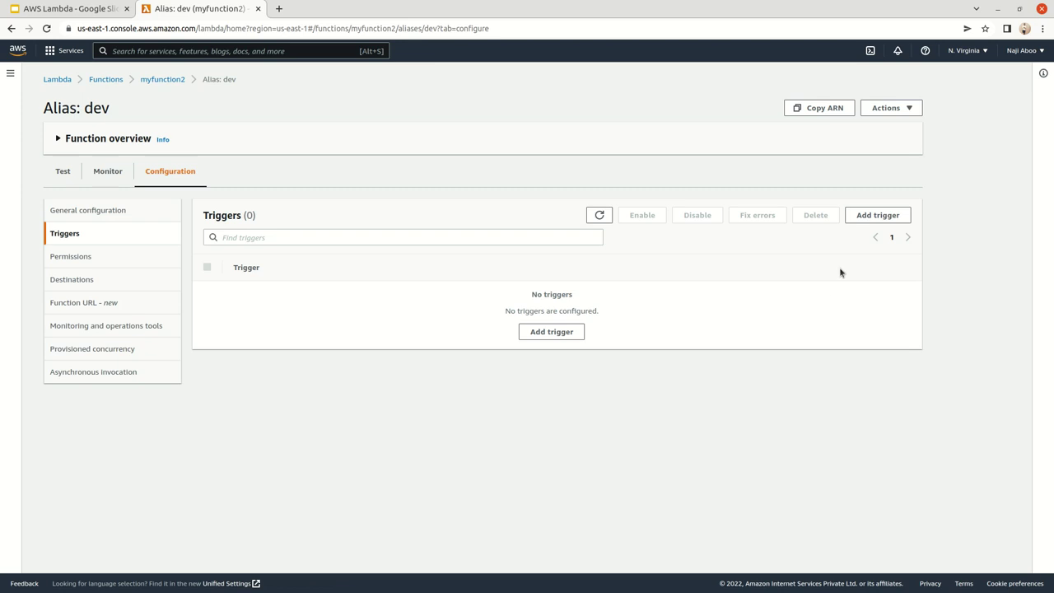
left_click(910, 106)
left_click(910, 106)
left_click(99, 214)
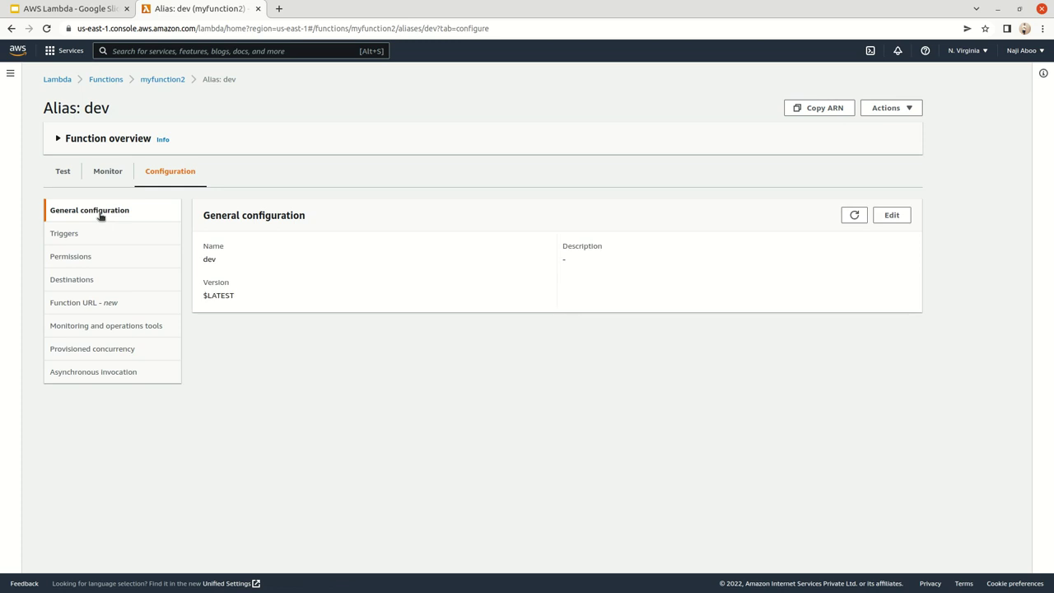
Step: Create a function URL with auth type NONE for the dev alias, open it to check the response, and return to the console
left_click(143, 306)
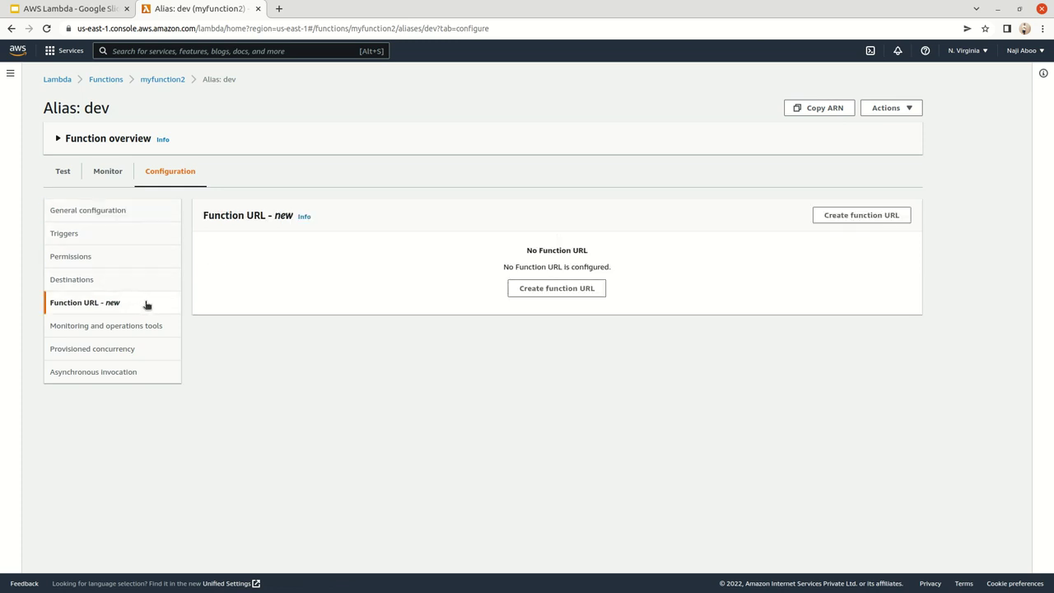
left_click(586, 293)
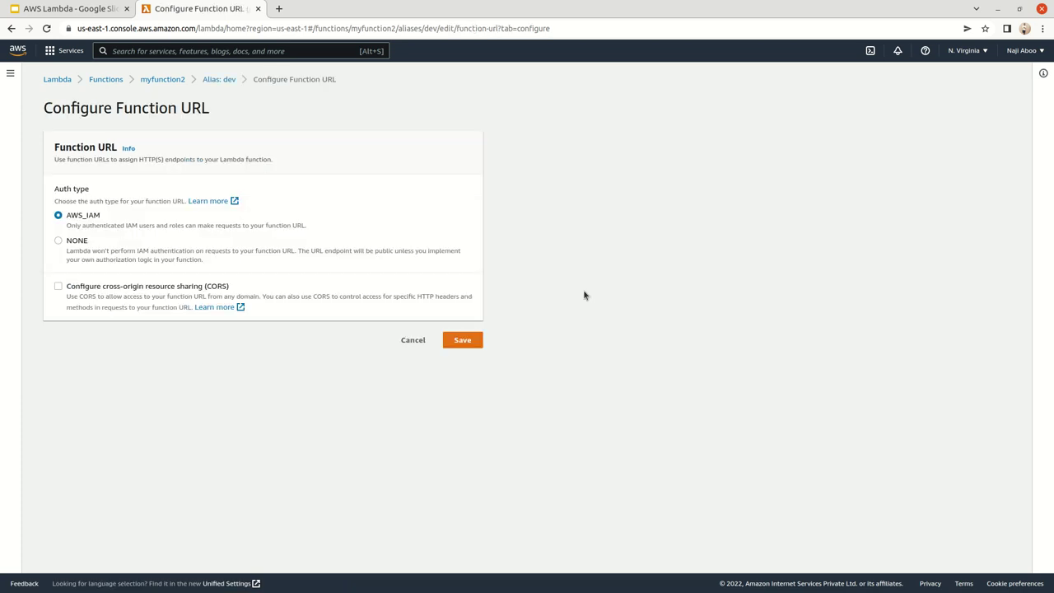
left_click(59, 241)
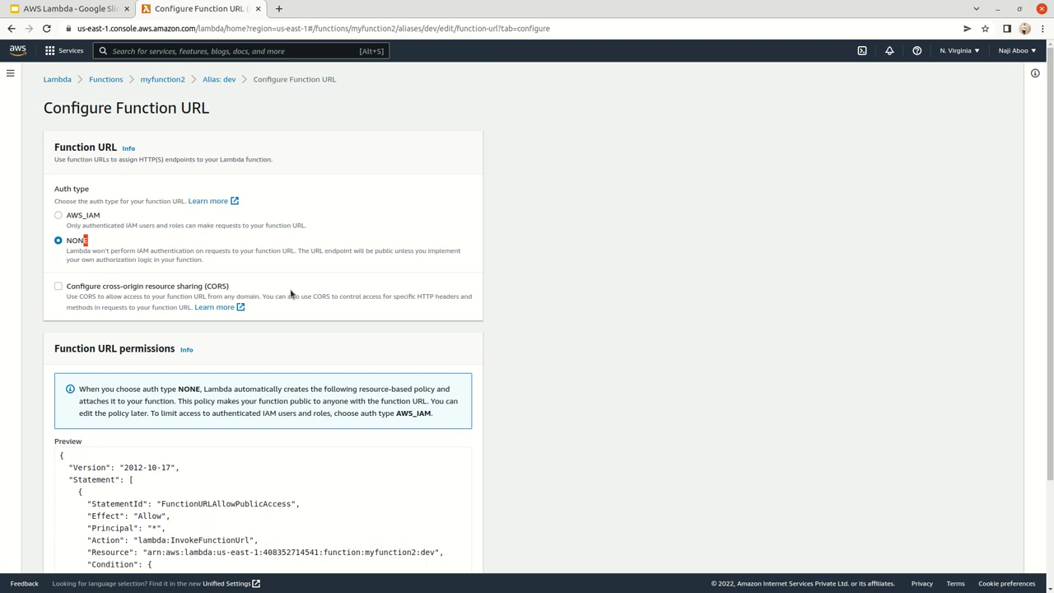
scroll(387, 315, "down", 3)
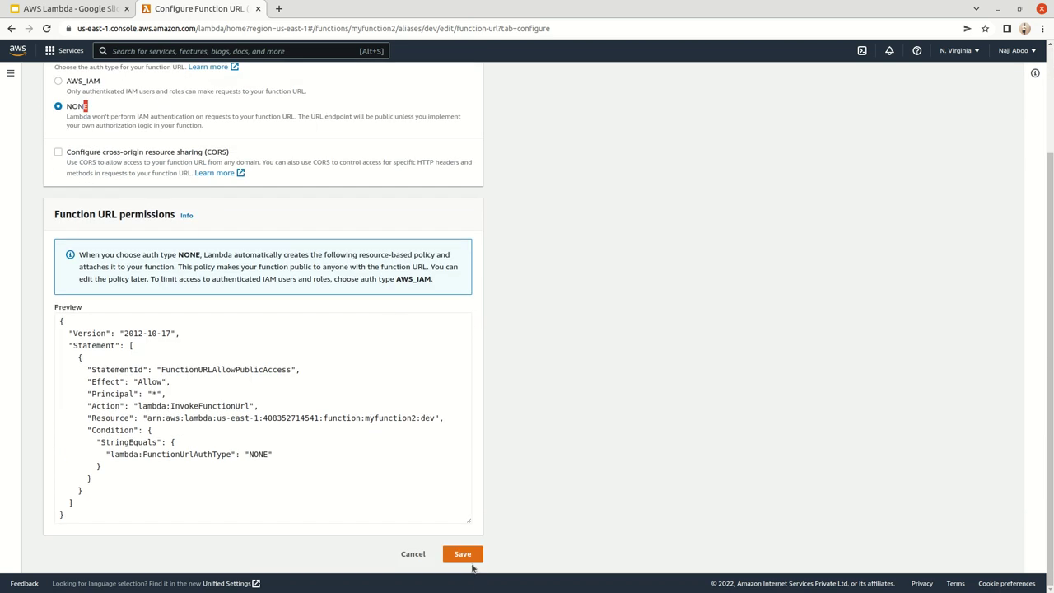
left_click(470, 556)
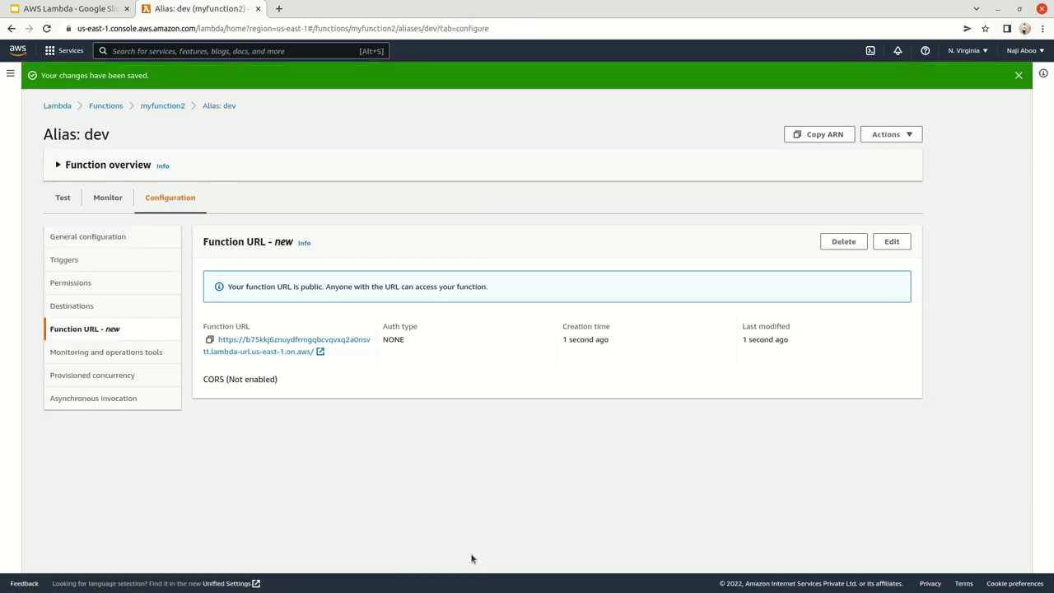
left_click(276, 352)
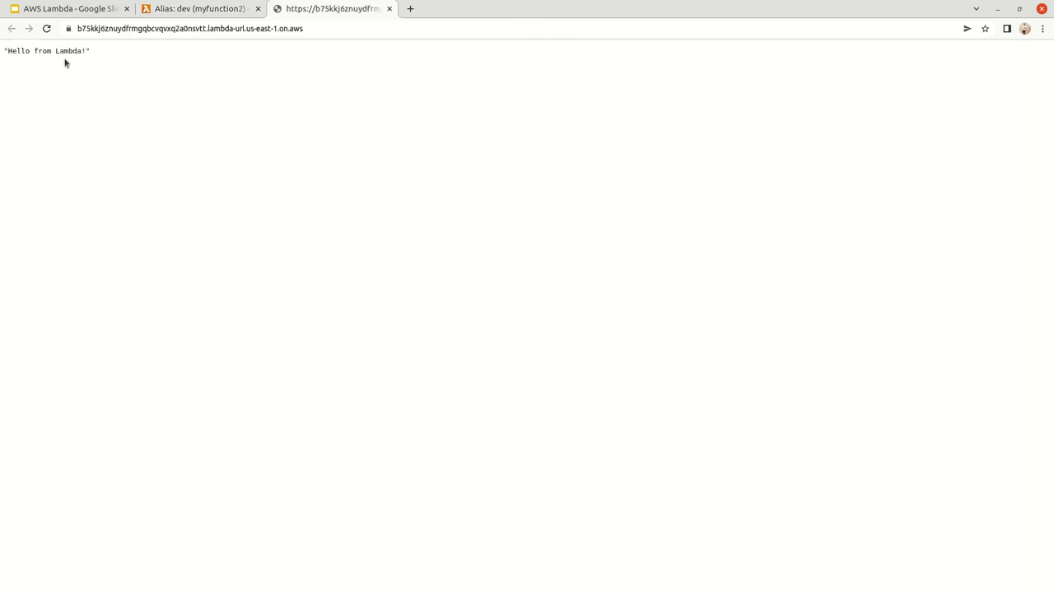
left_click(202, 9)
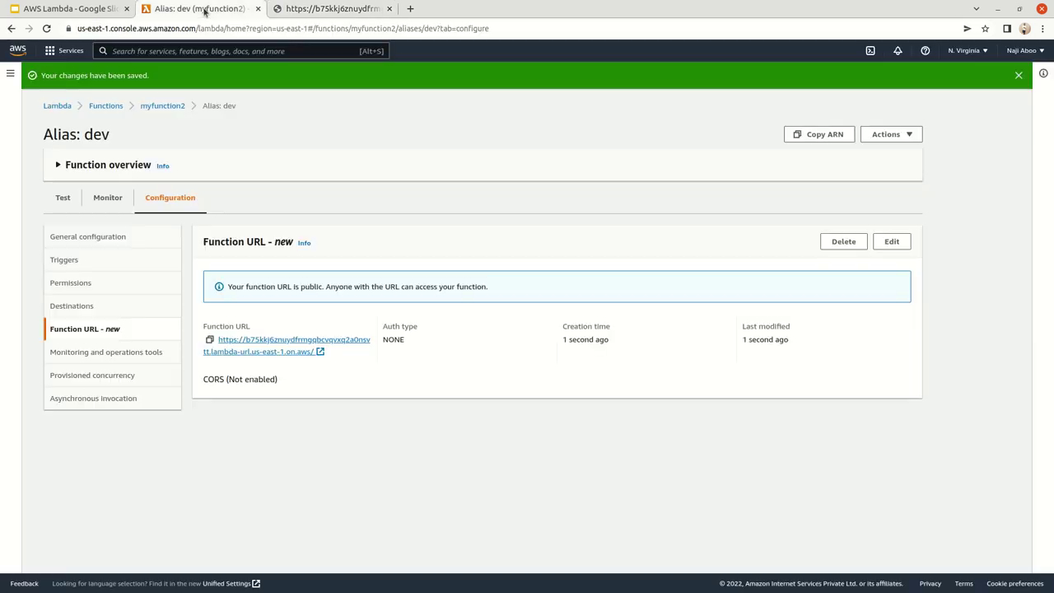
Step: Create an alias named production for myfunction2 with the description "This is production", pointing to version 1
left_click(157, 108)
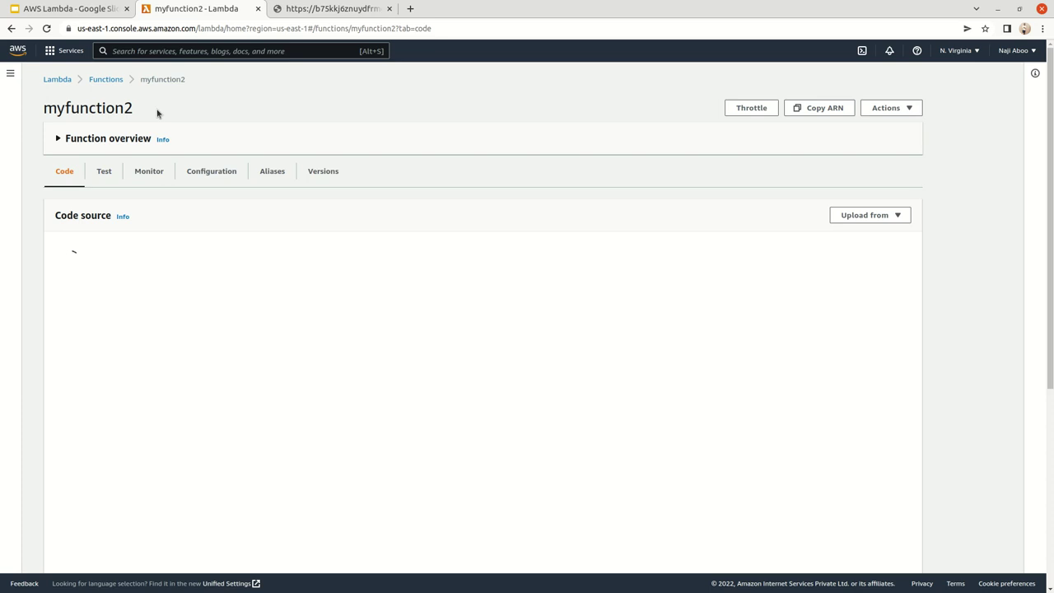
left_click(271, 173)
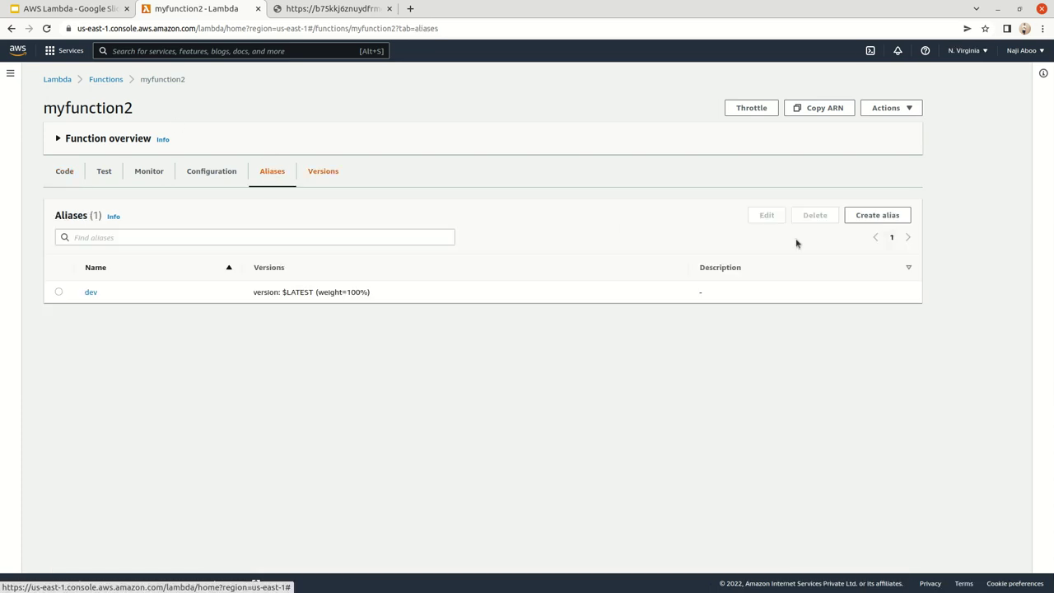
left_click(875, 223)
left_click(192, 218)
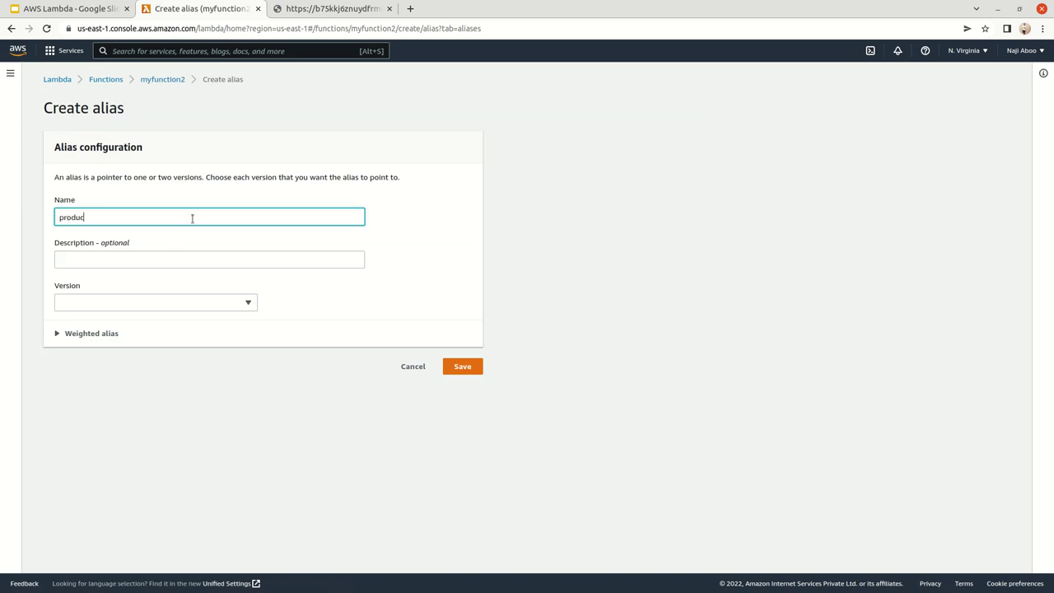
key("Tab")
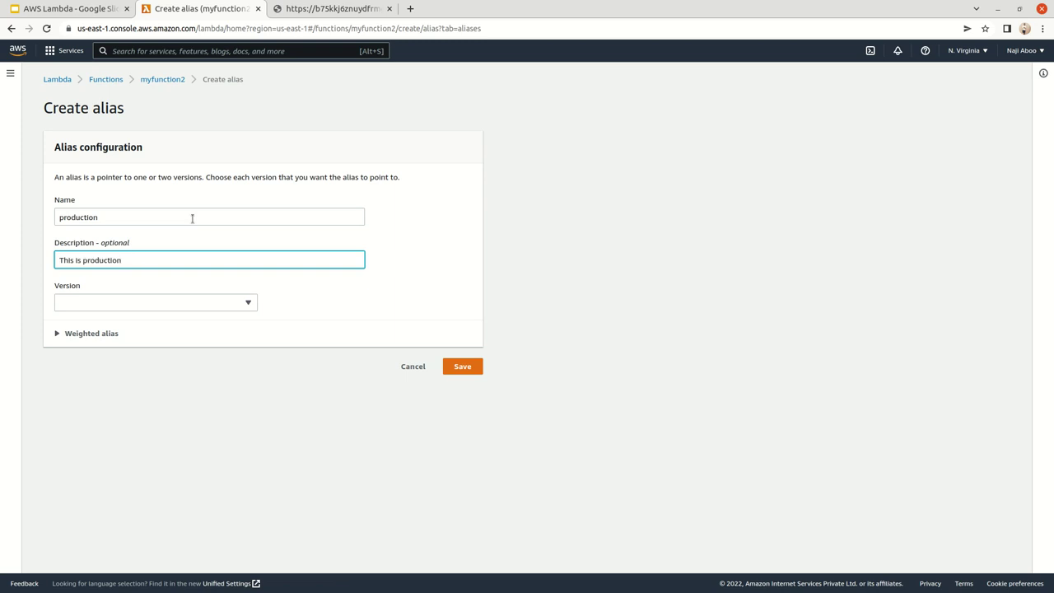
left_click(340, 195)
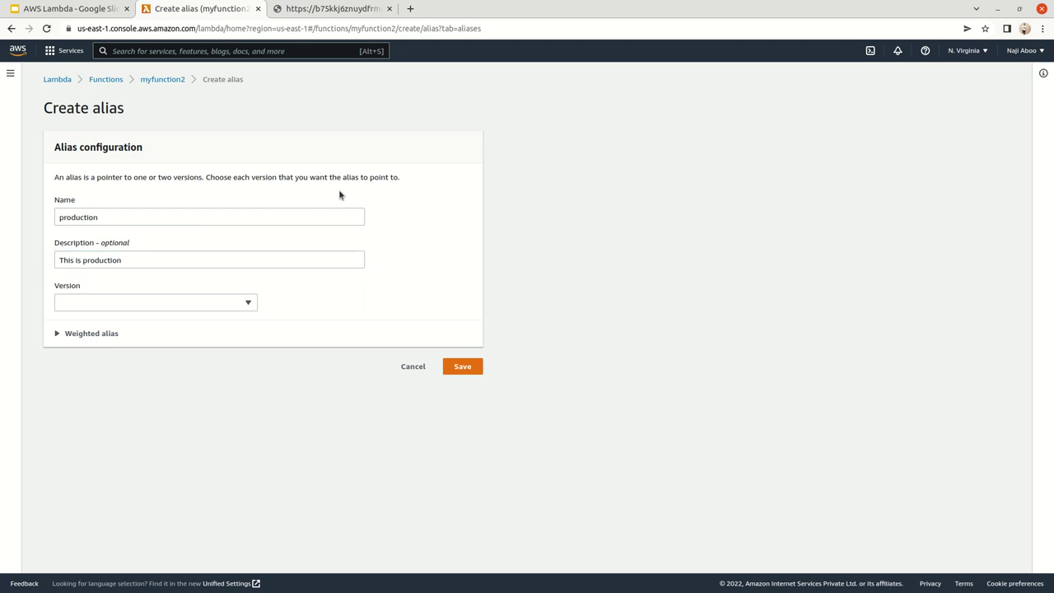
left_click(232, 301)
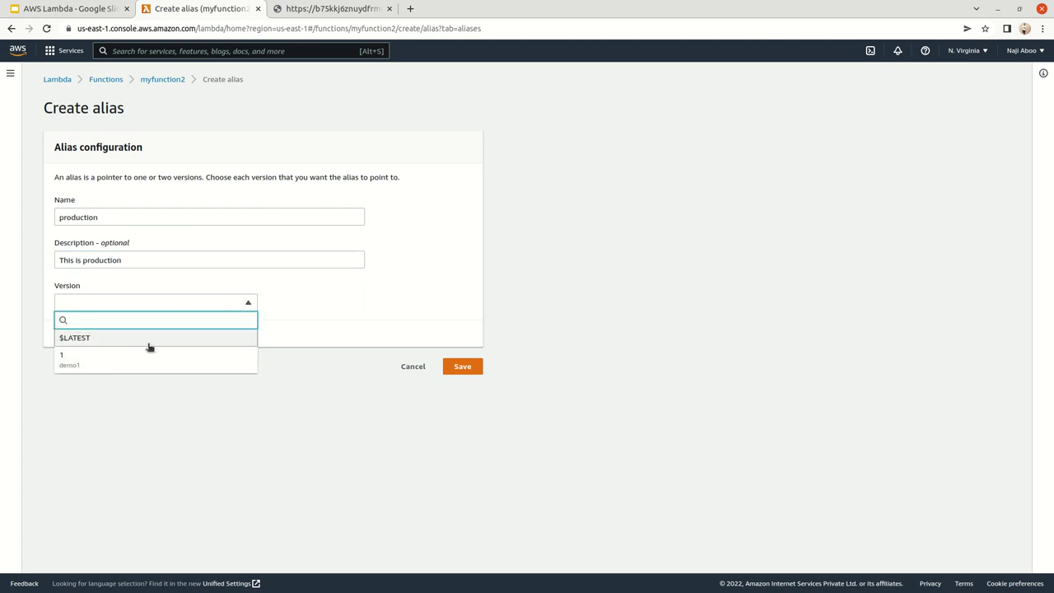
left_click(69, 363)
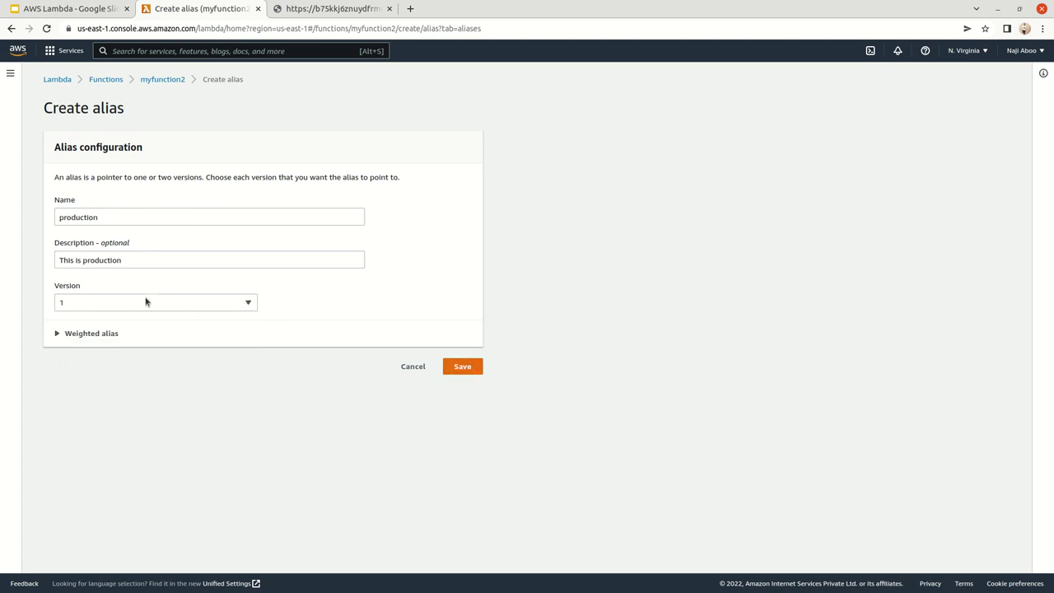
left_click(466, 369)
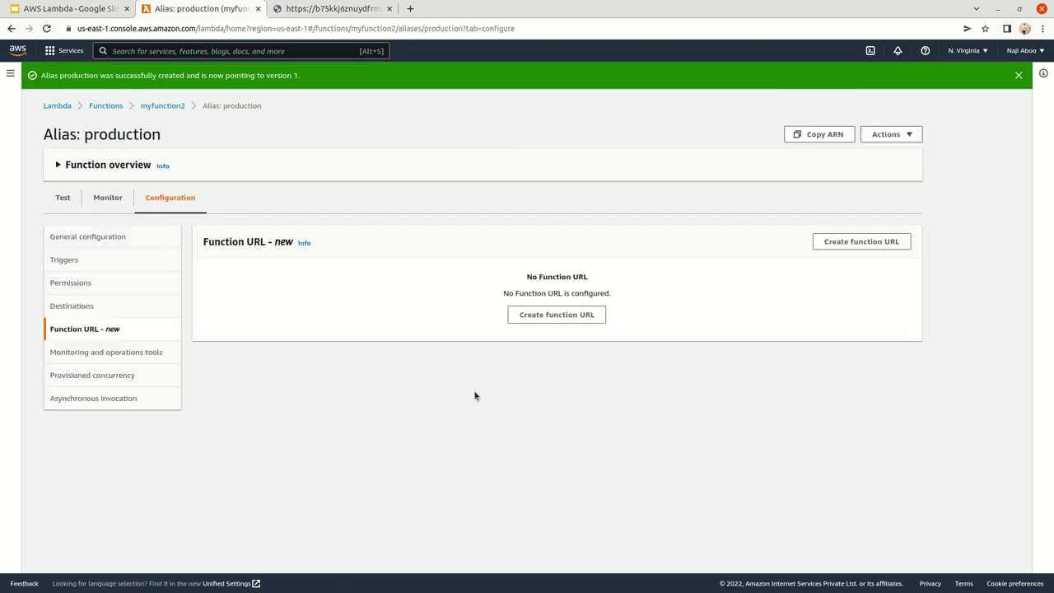
Step: Create a function URL with auth type NONE for the production alias
left_click(569, 315)
left_click(84, 243)
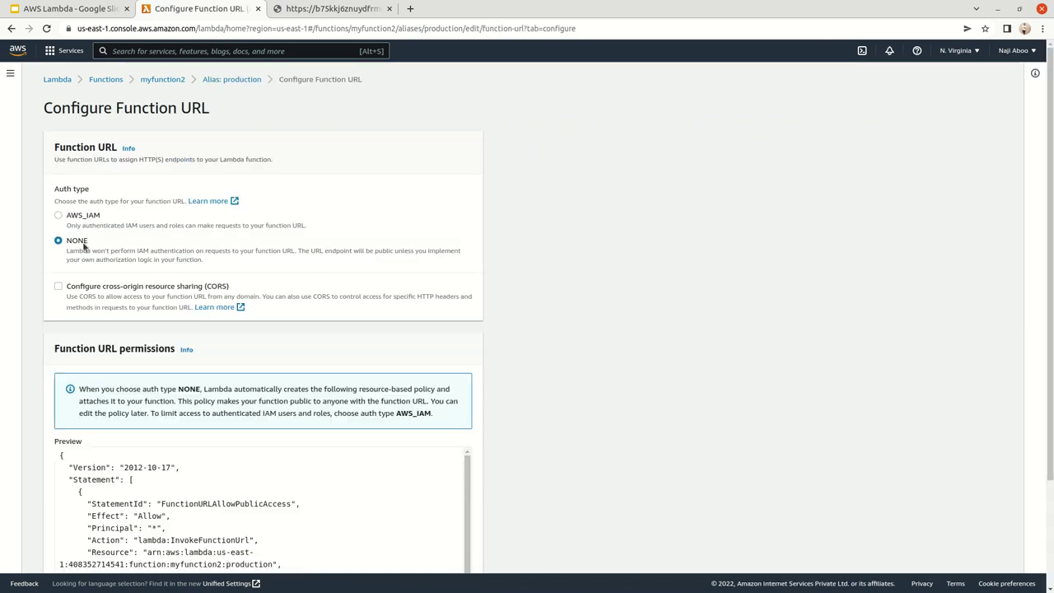
scroll(602, 369, "down", 3)
left_click(463, 554)
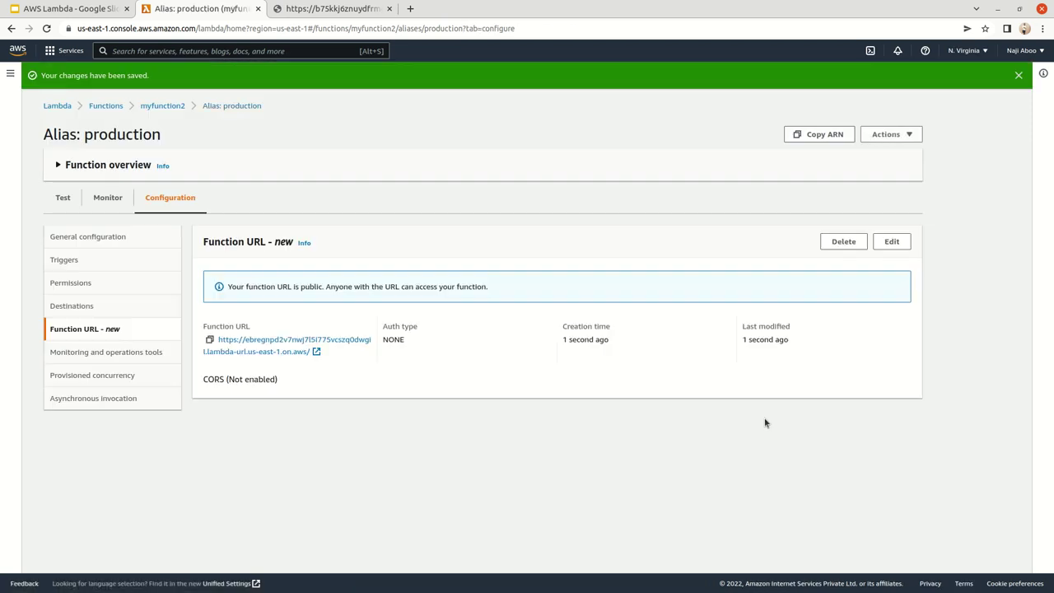
Step: Open the production alias's function URL to check its response, and return to the alias page in the console
left_click(296, 356)
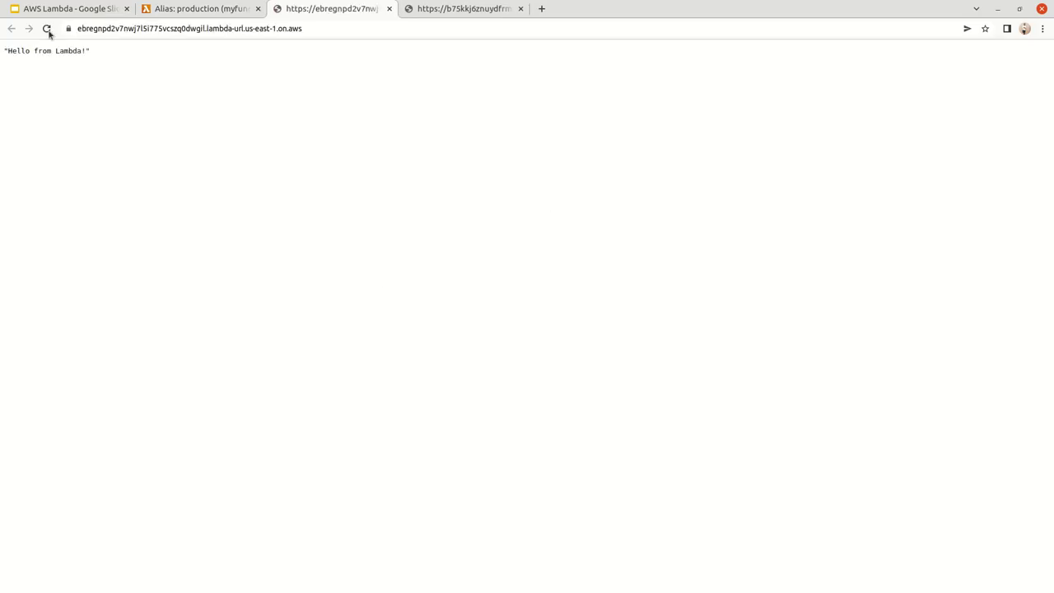
left_click(219, 16)
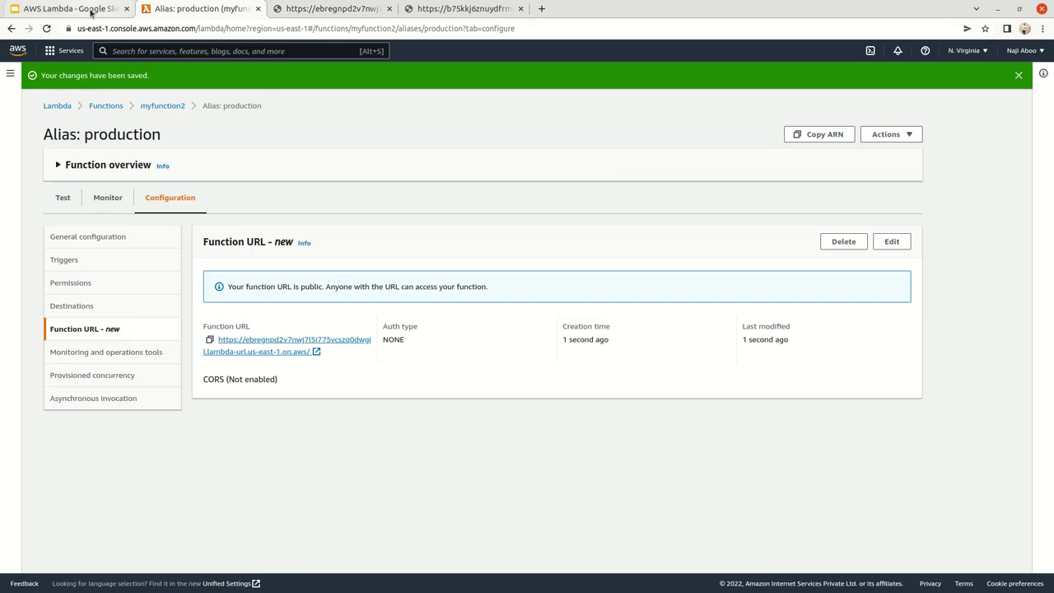
left_click(89, 10)
left_click(153, 9)
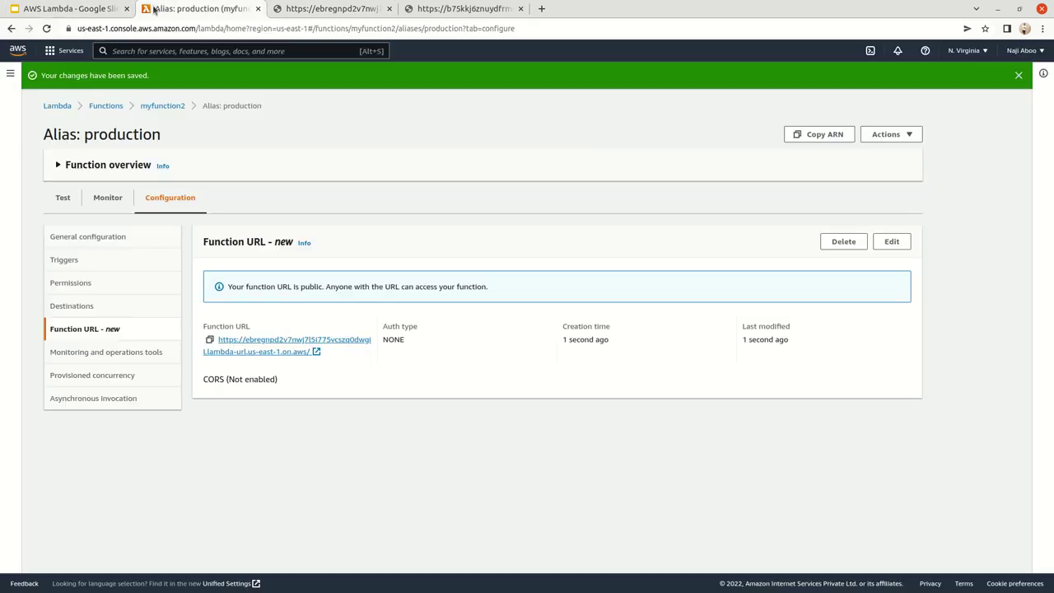
Step: Change the response body text in myfunction2's lambda_function code to "Hello from aliases testing!"
left_click(157, 107)
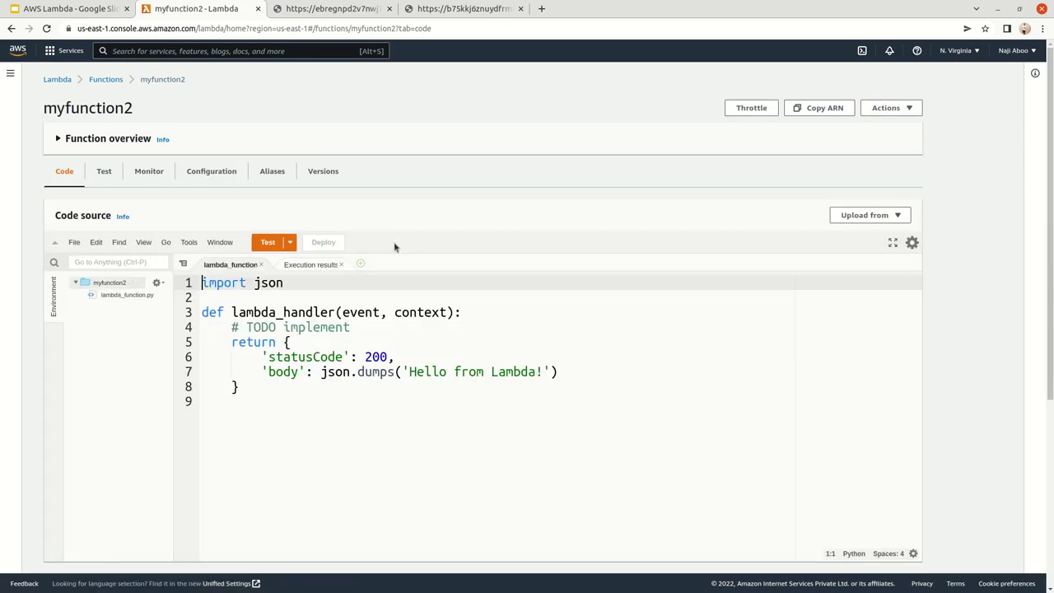
left_click(272, 171)
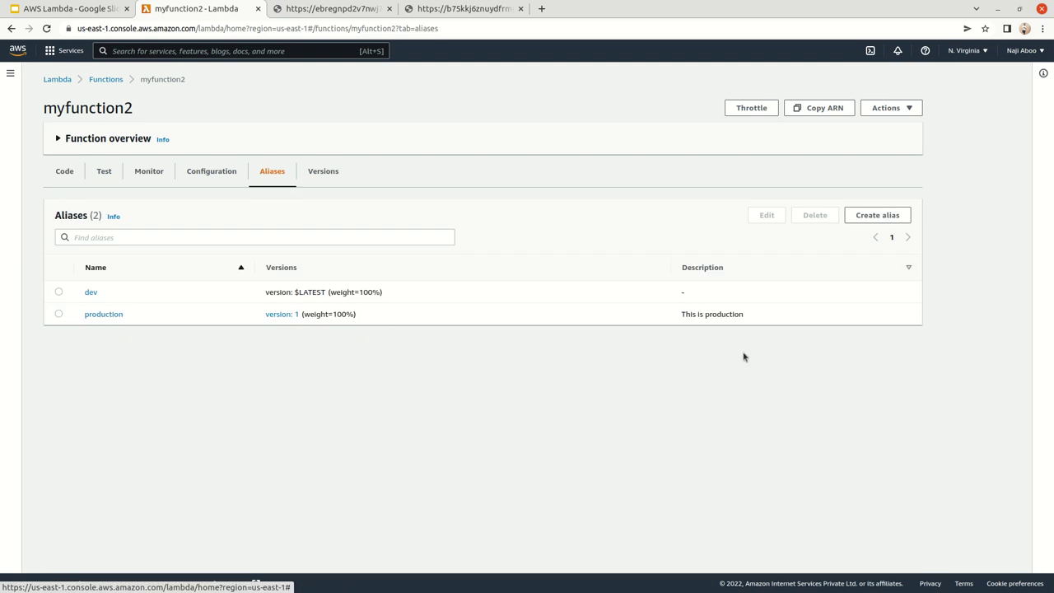
left_click(66, 172)
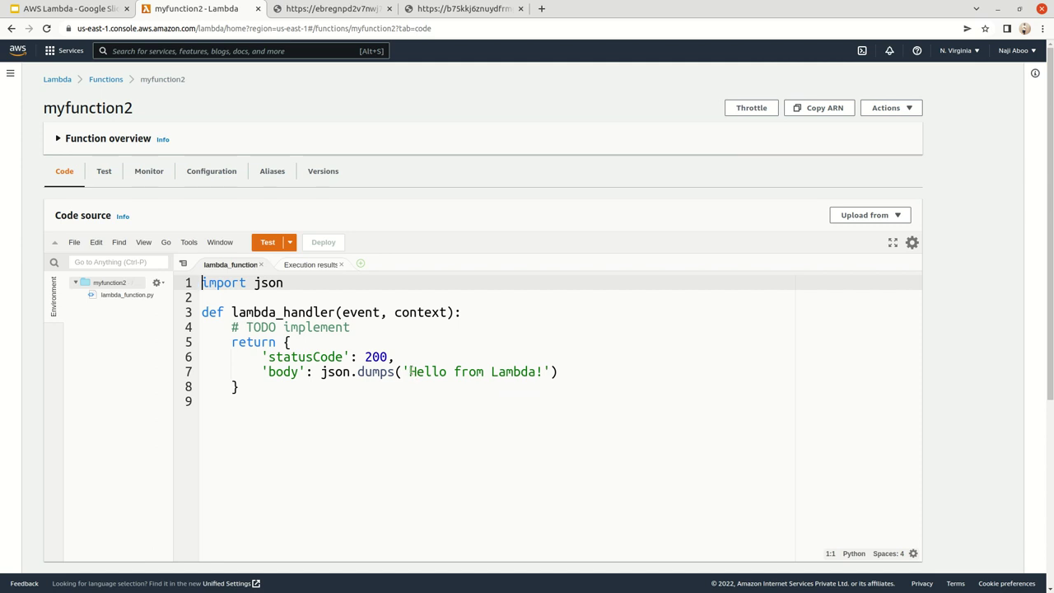
double_click(514, 372)
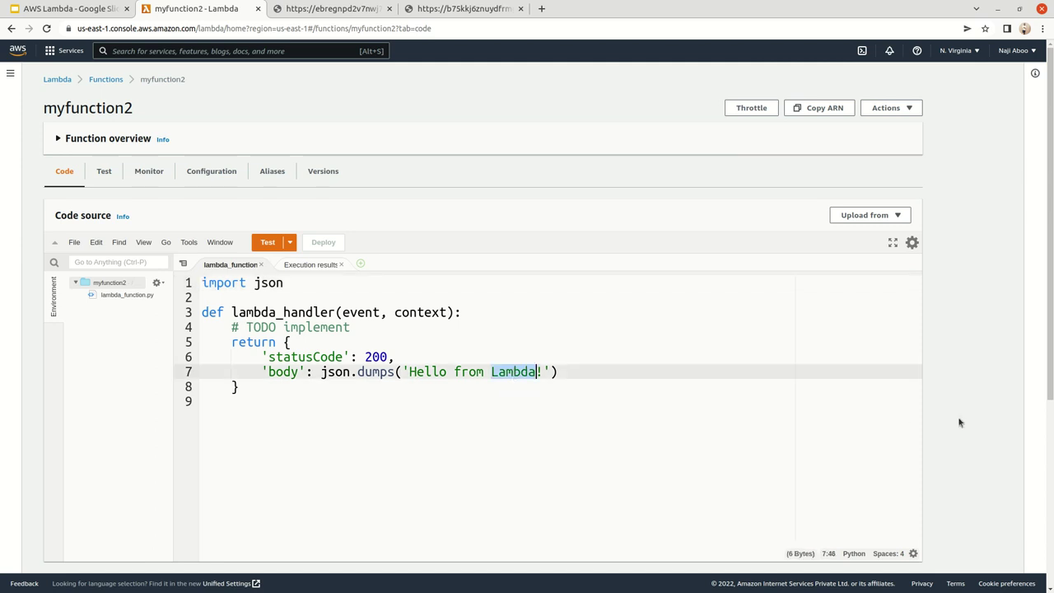
type("Dev")
key("BackSpace")
key("BackSpace")
key("BackSpace")
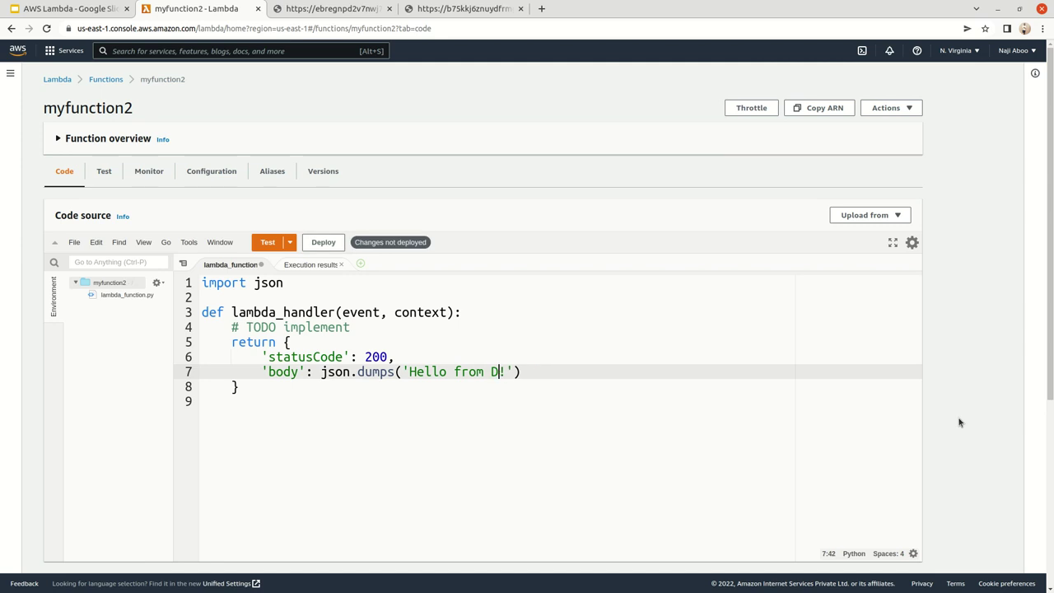
type("aliases testing")
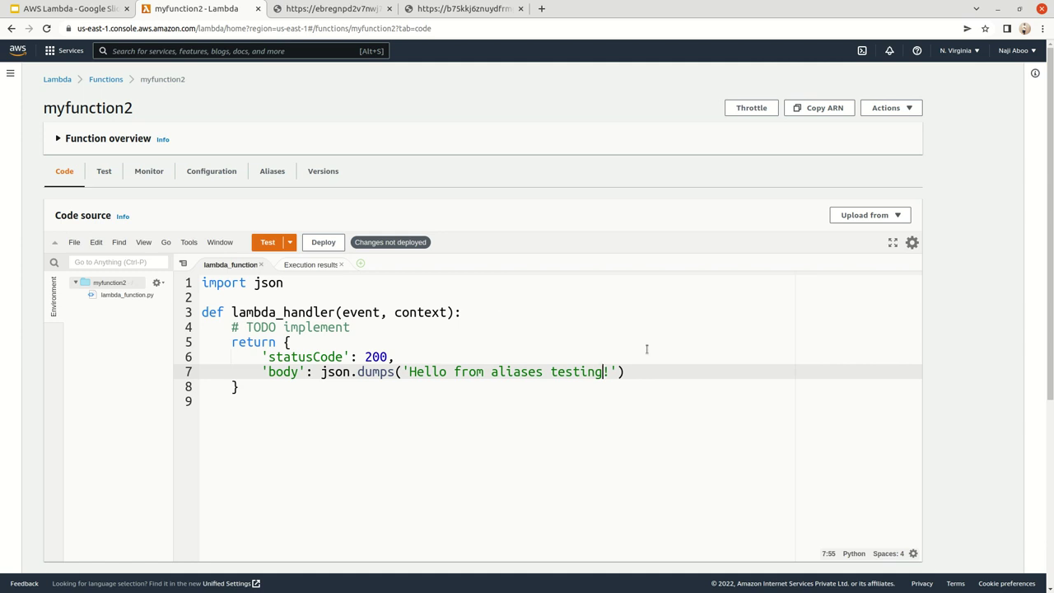
Step: Deploy the code change to myfunction2 and run its test to check the response body
left_click(332, 244)
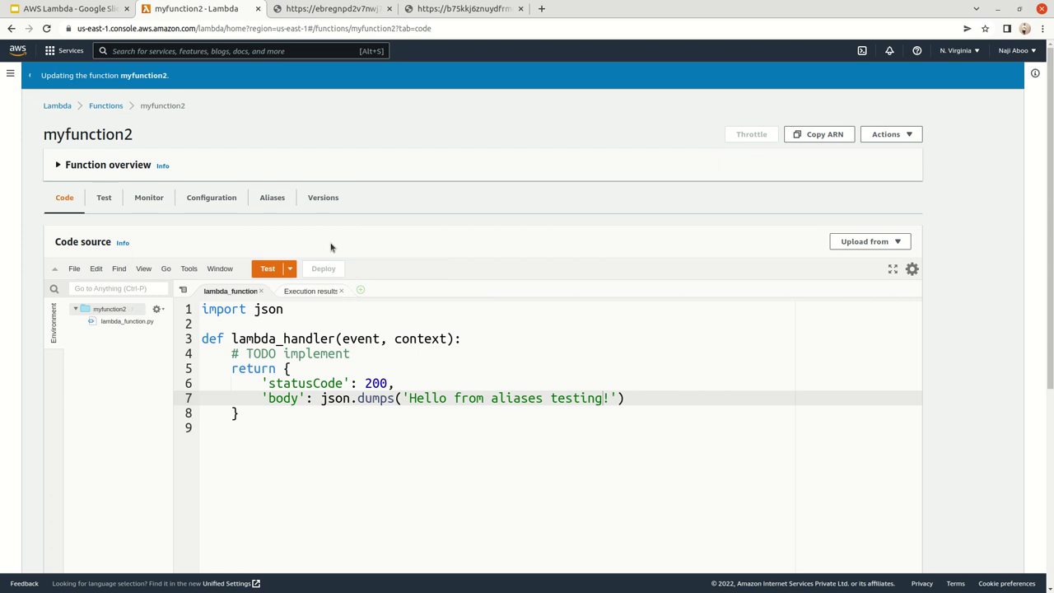
left_click(268, 271)
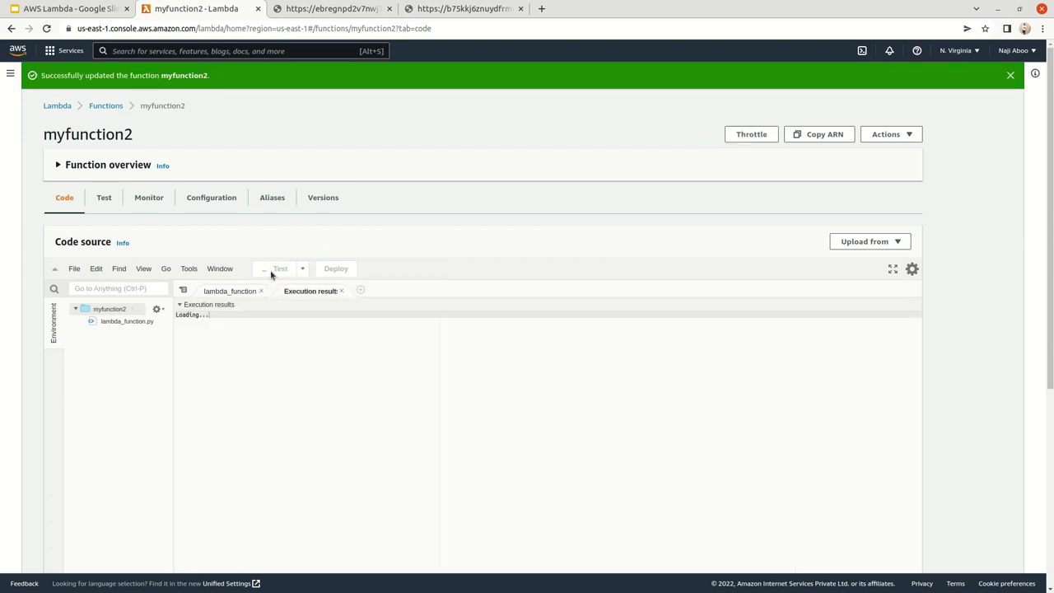
left_click_drag(241, 355, 270, 354)
left_click(302, 355)
left_click(285, 355)
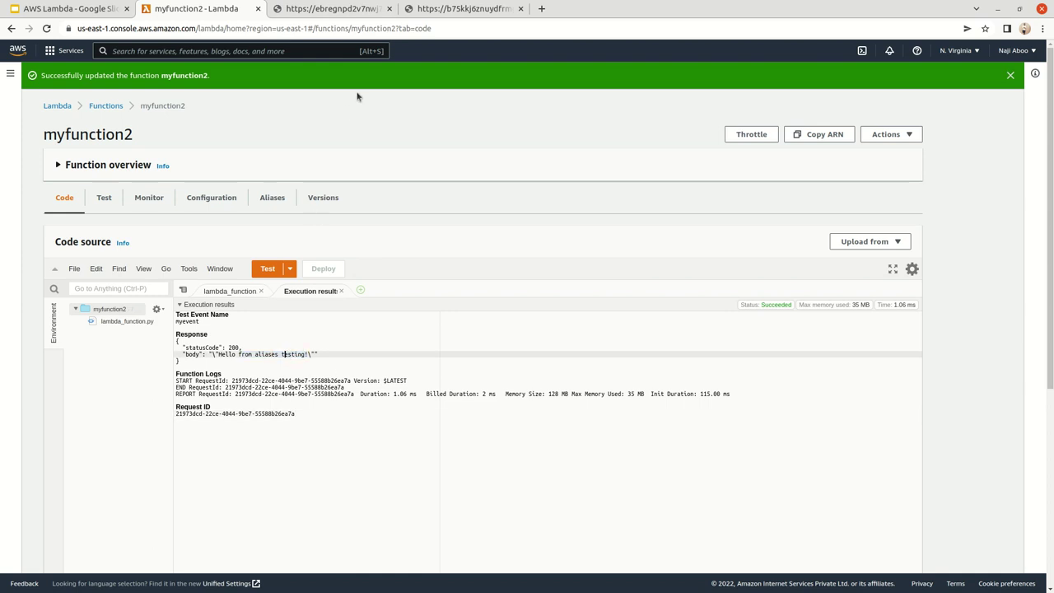
Step: Reload the open production and dev function URLs to compare their responses, and close both pages
left_click(346, 8)
left_click(327, 28)
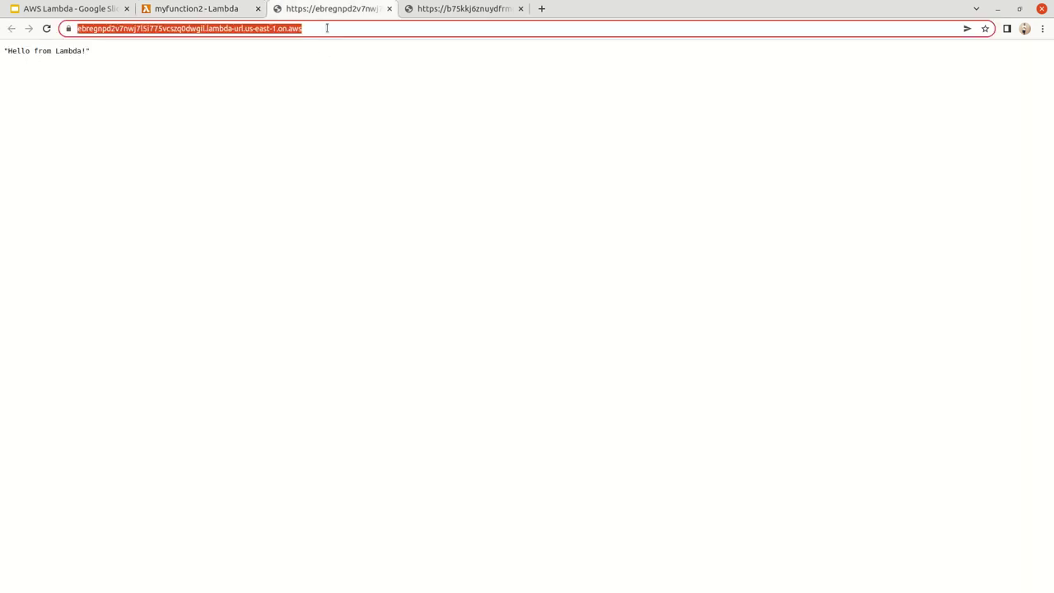
key("Return")
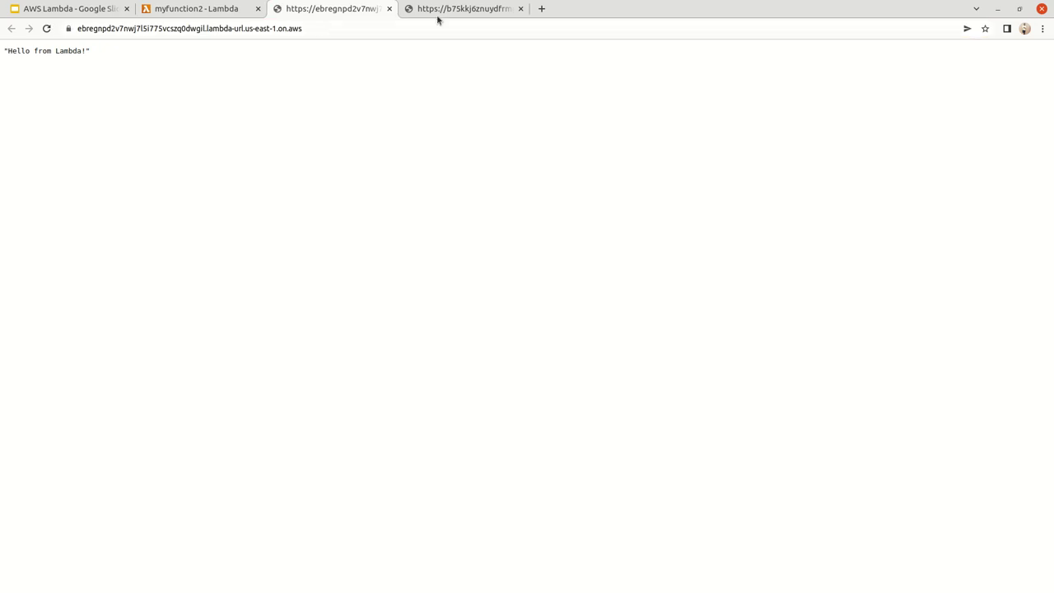
left_click(438, 17)
left_click(336, 28)
key("Return")
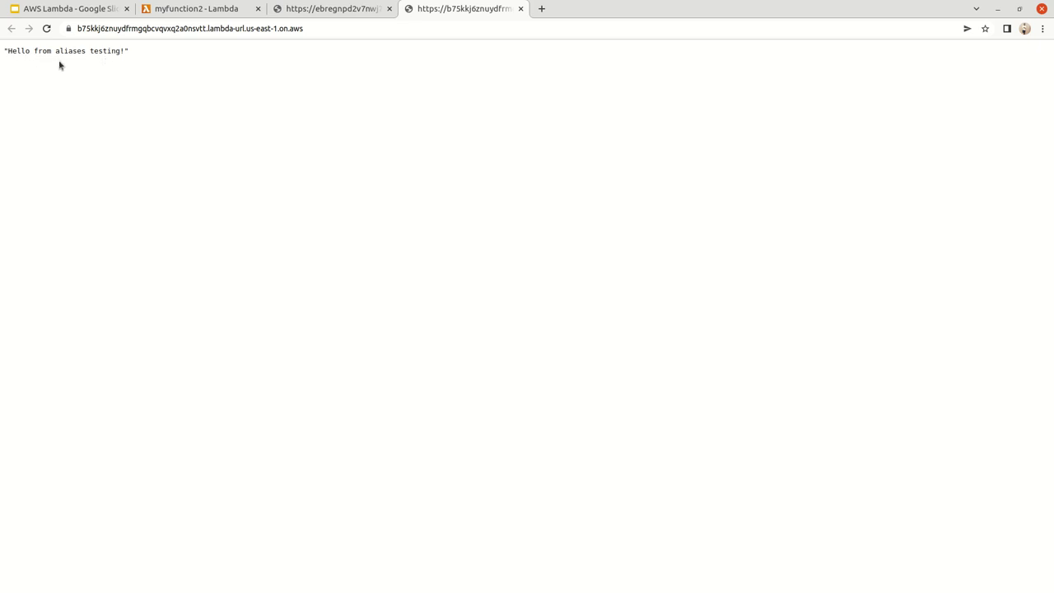
left_click(307, 30)
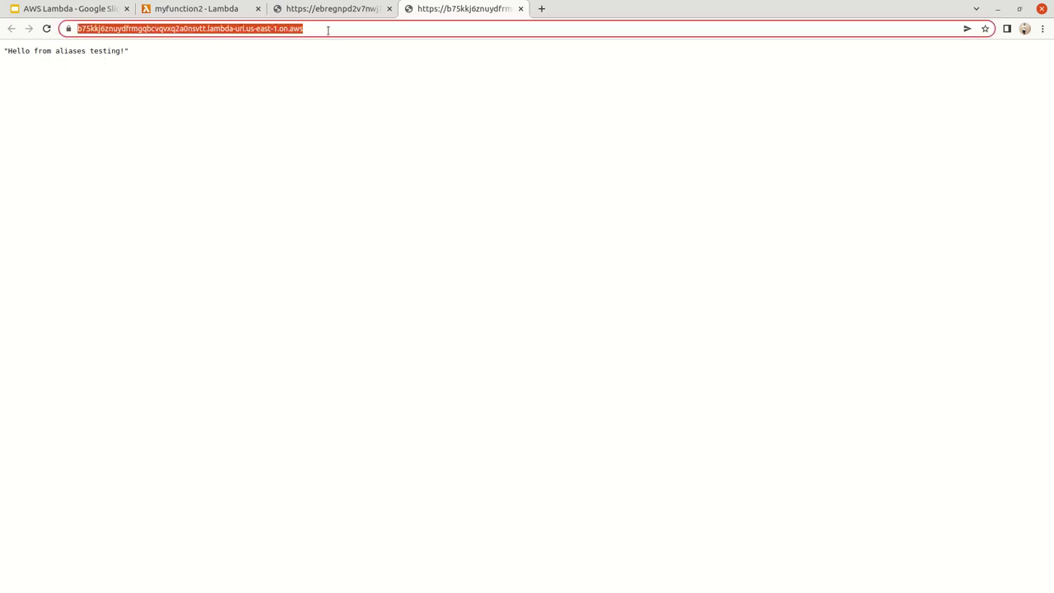
left_click(366, 9)
left_click(389, 8)
left_click(389, 9)
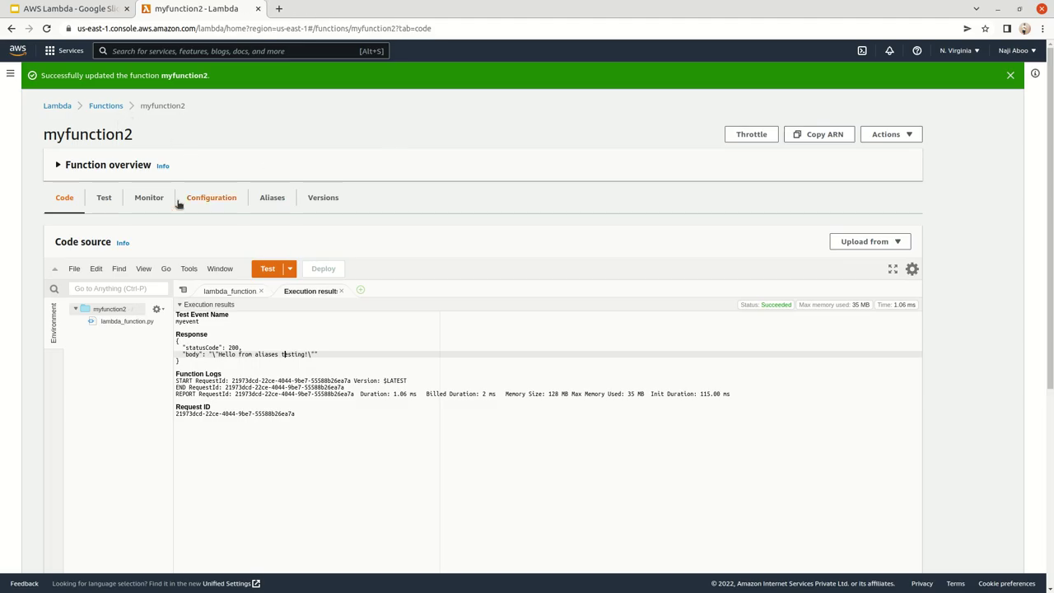
Step: Open the production alias's function URL from myfunction2's aliases, check its response, and close the page
left_click(276, 202)
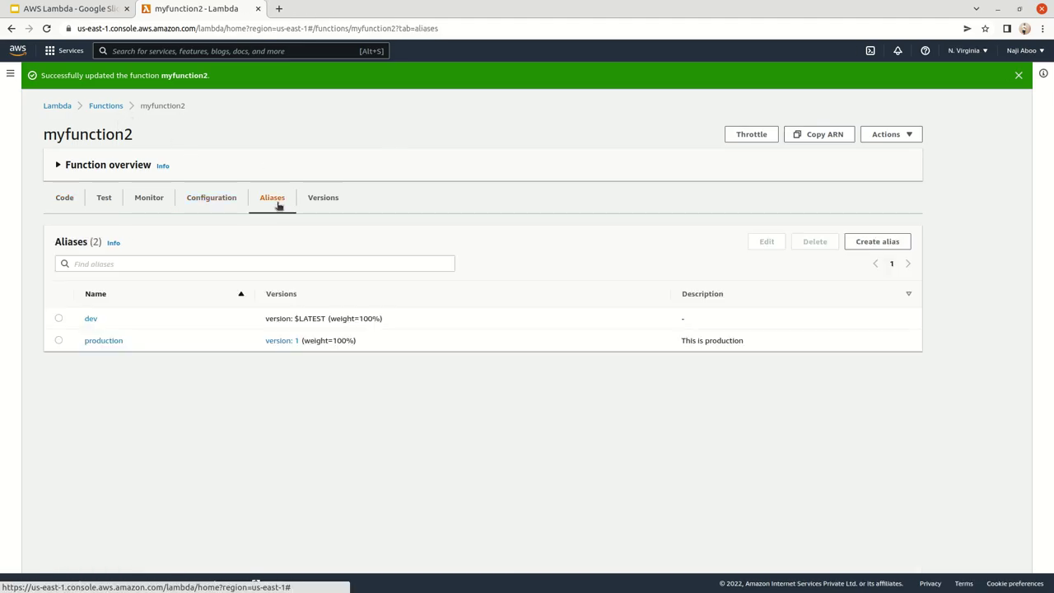
left_click(103, 341)
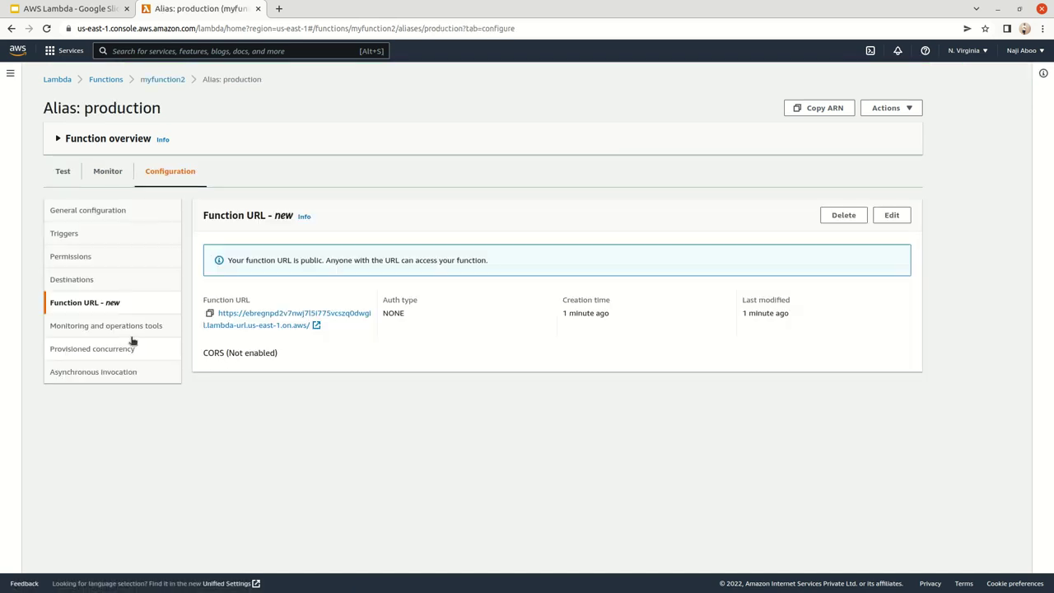
left_click(290, 327)
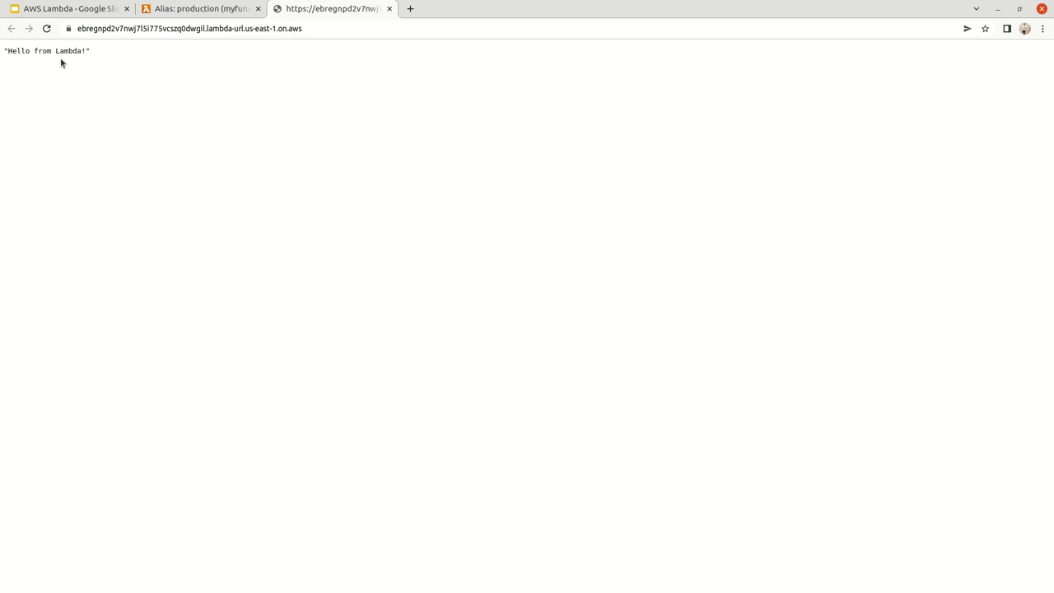
left_click(389, 8)
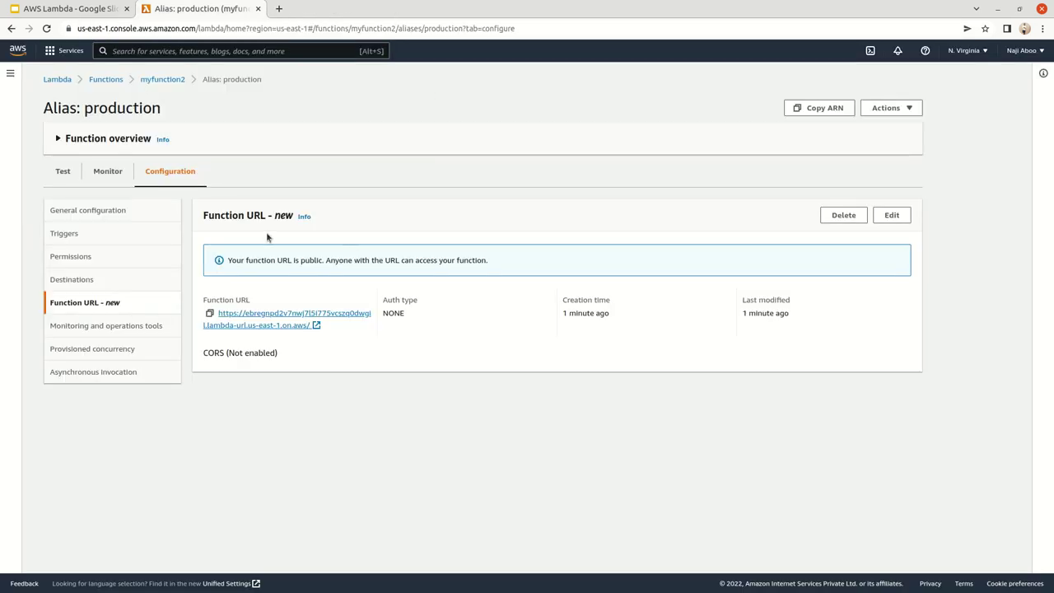
Step: Open the dev alias's function URL from myfunction2's aliases to check its response, and return to the console
left_click(180, 81)
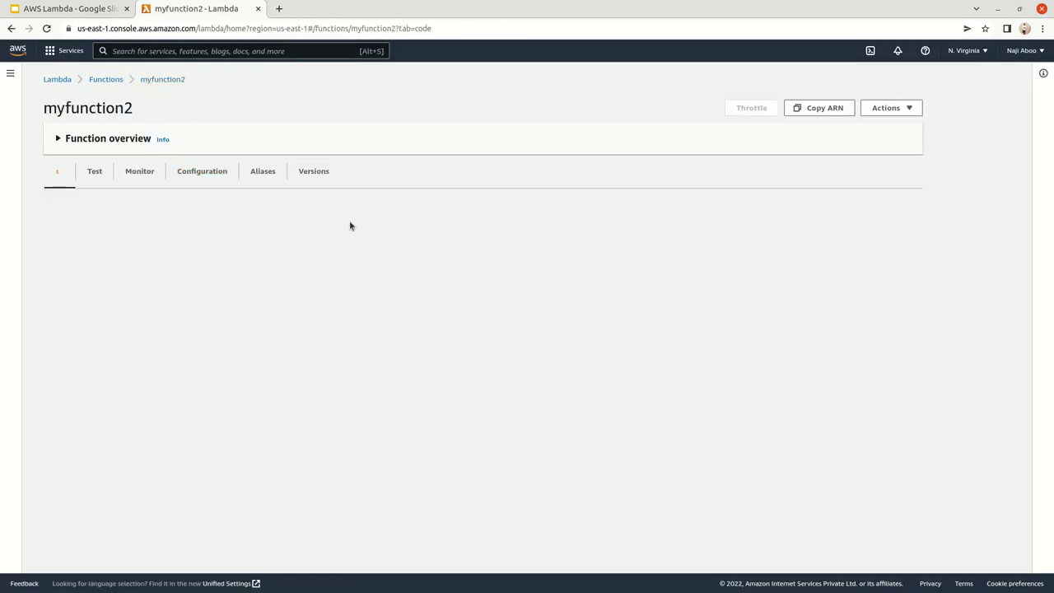
left_click(273, 173)
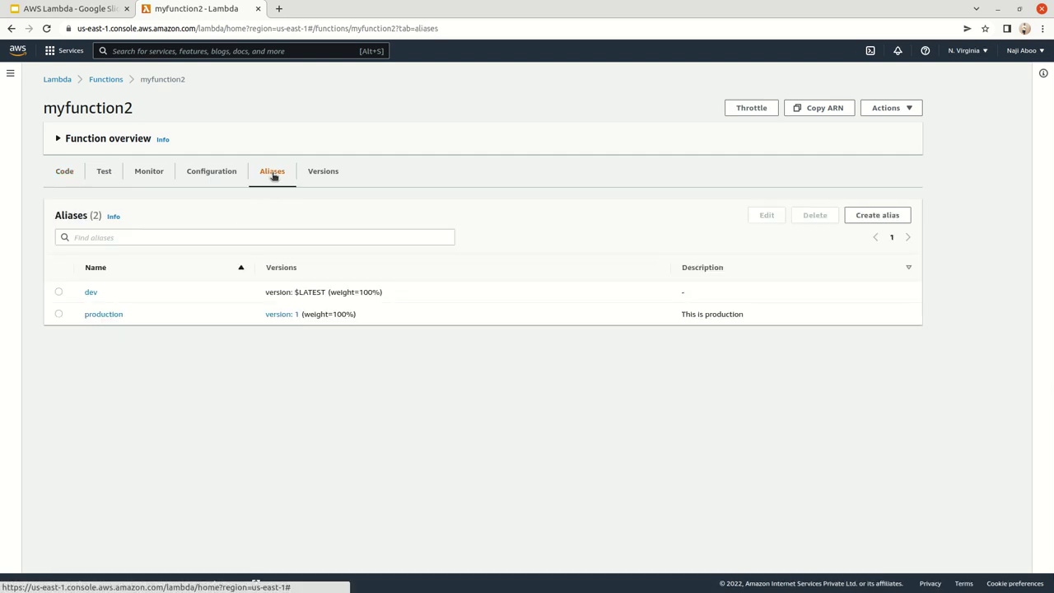
left_click(91, 294)
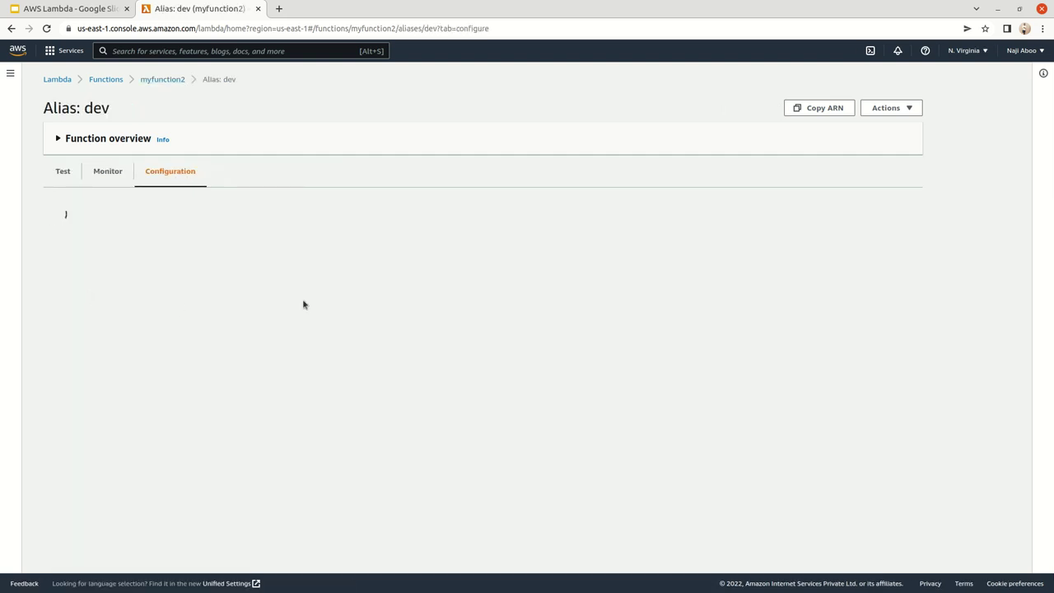
left_click(264, 326)
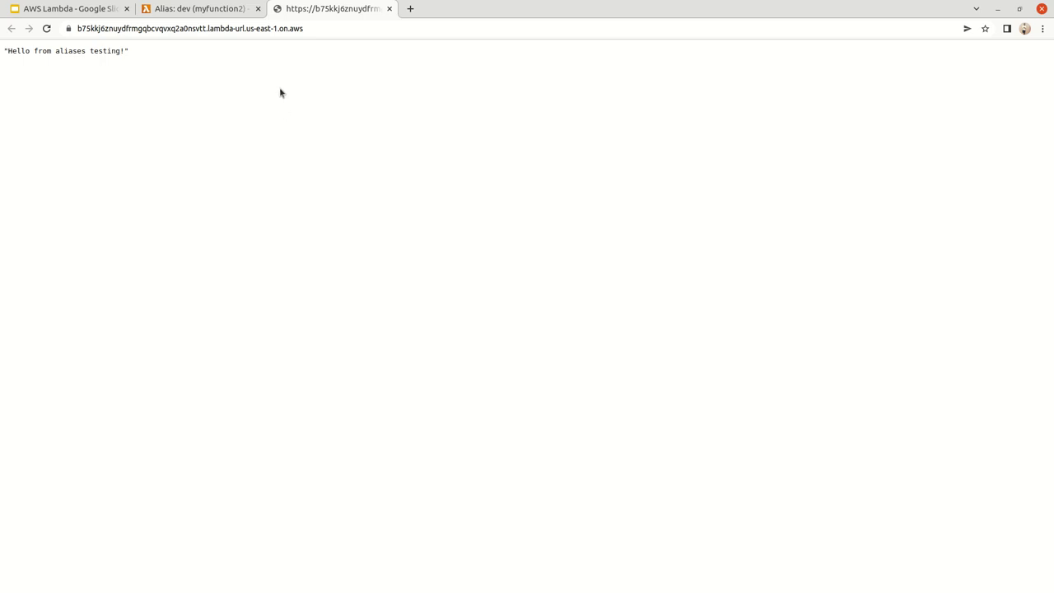
left_click(223, 8)
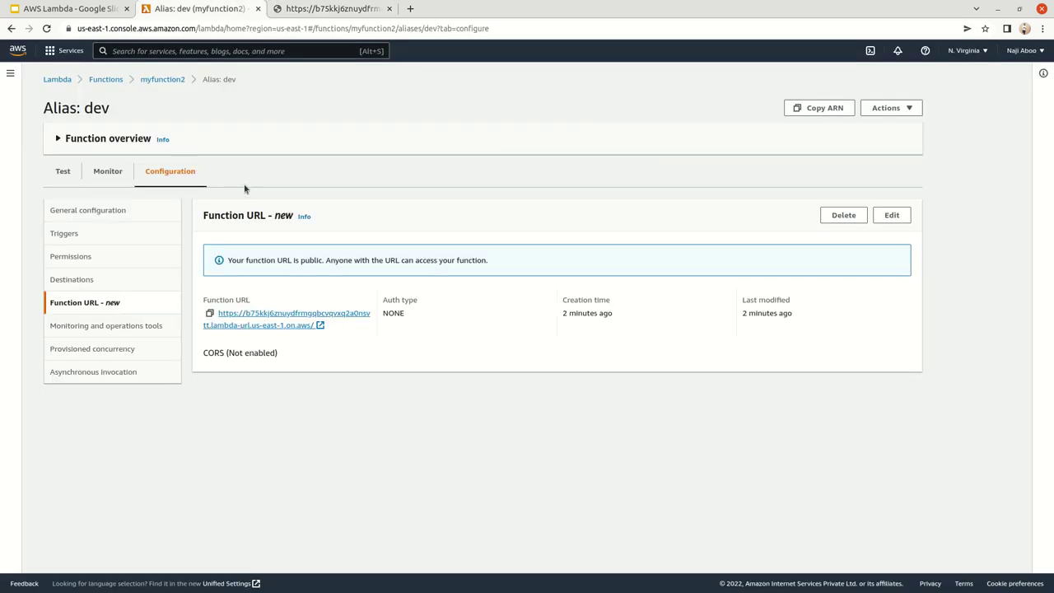
Step: Publish a new version of myfunction2 with the description "aliases testing"
left_click(165, 79)
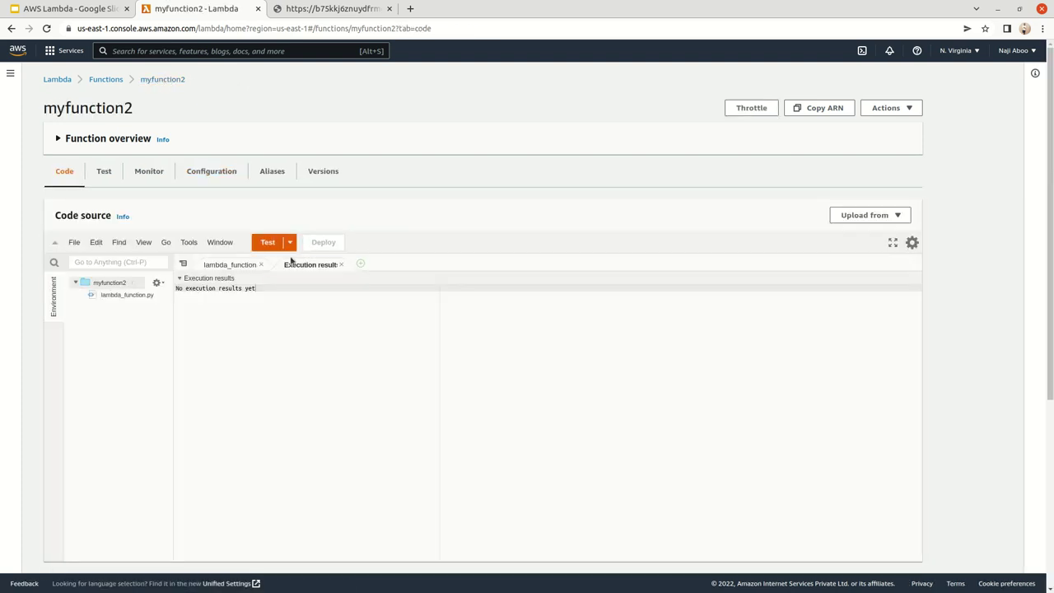
left_click(915, 109)
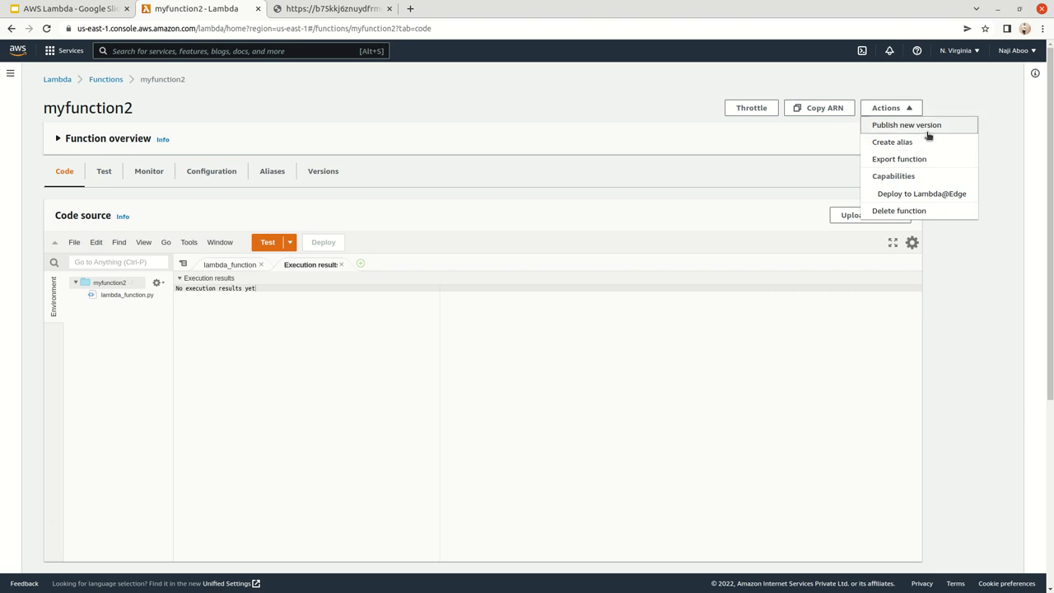
left_click(928, 133)
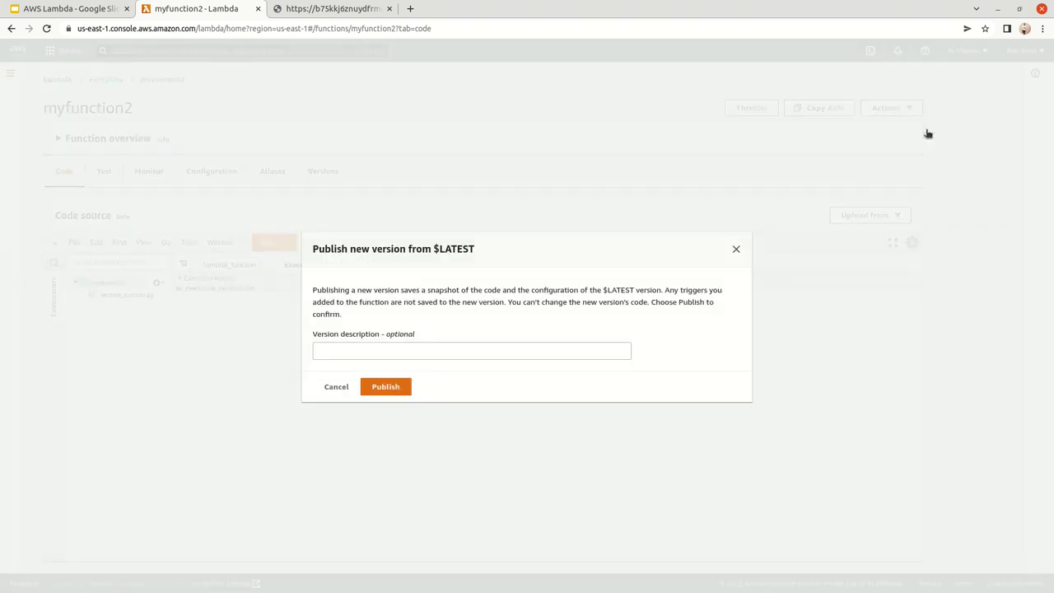
left_click(503, 348)
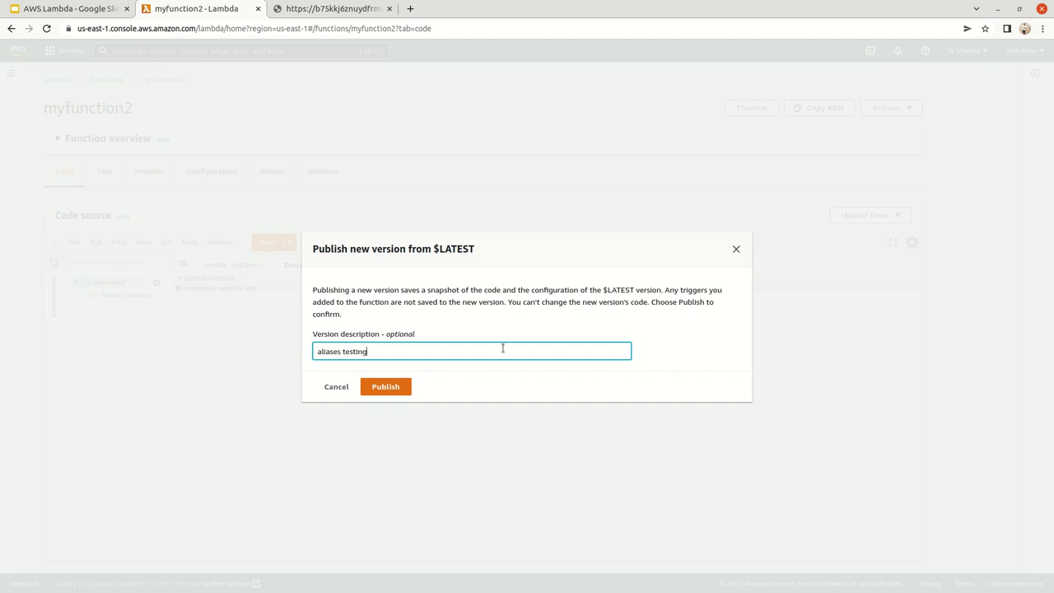
left_click(408, 386)
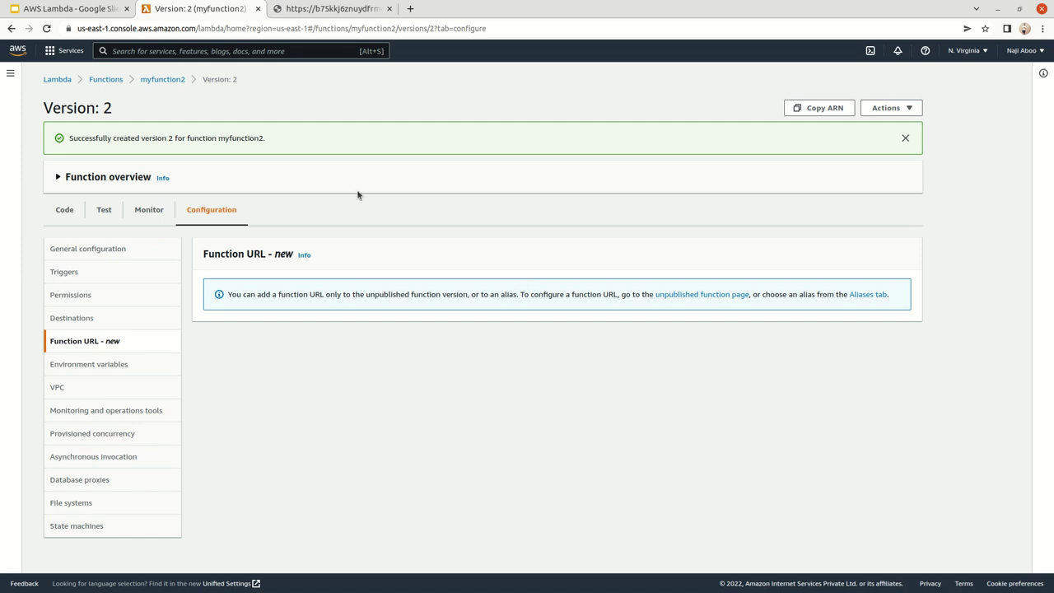
Step: Close the dev URL page, recheck the production alias's function URL response against the newly published version, and return to the alias
left_click(171, 81)
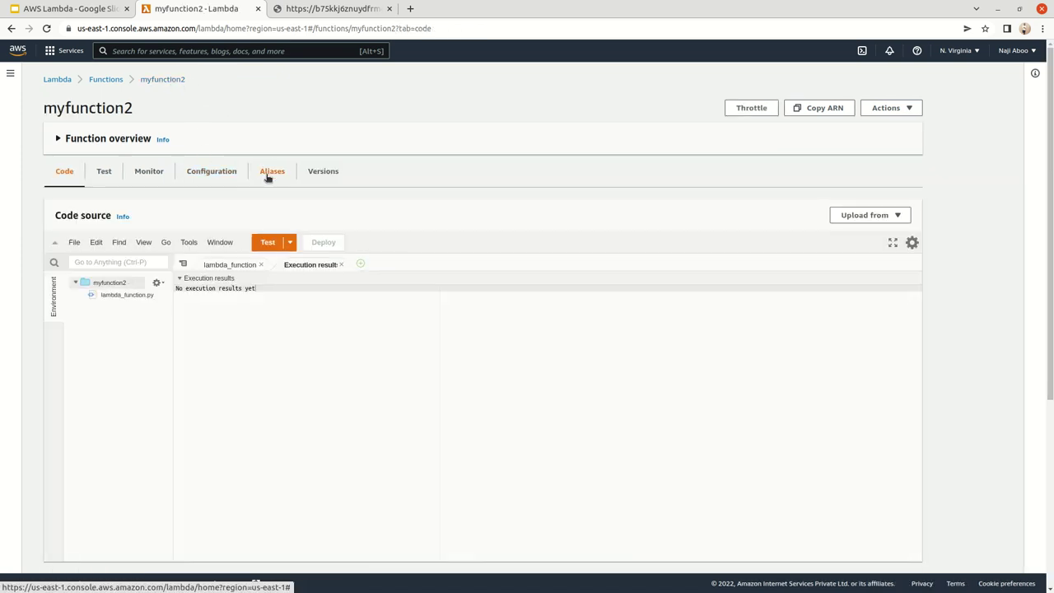
left_click(268, 175)
left_click(98, 314)
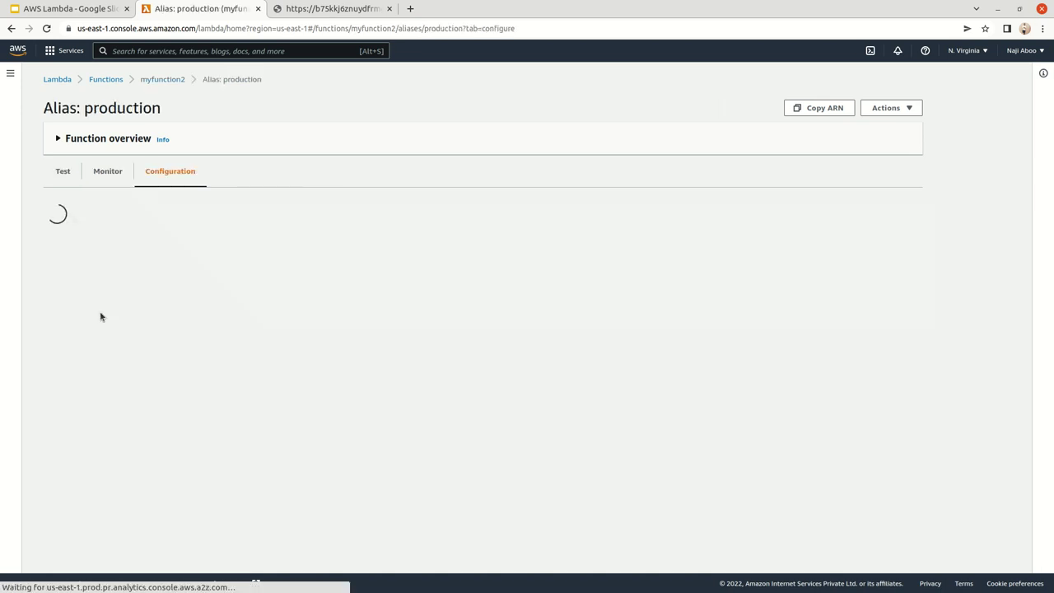
left_click(365, 11)
left_click(389, 9)
left_click(289, 326)
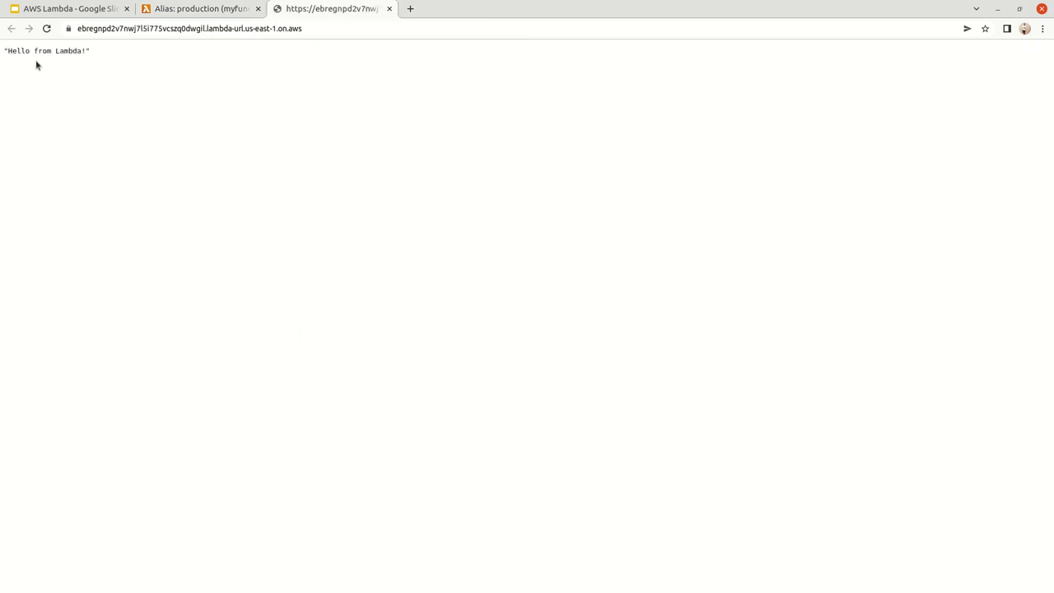
left_click(390, 9)
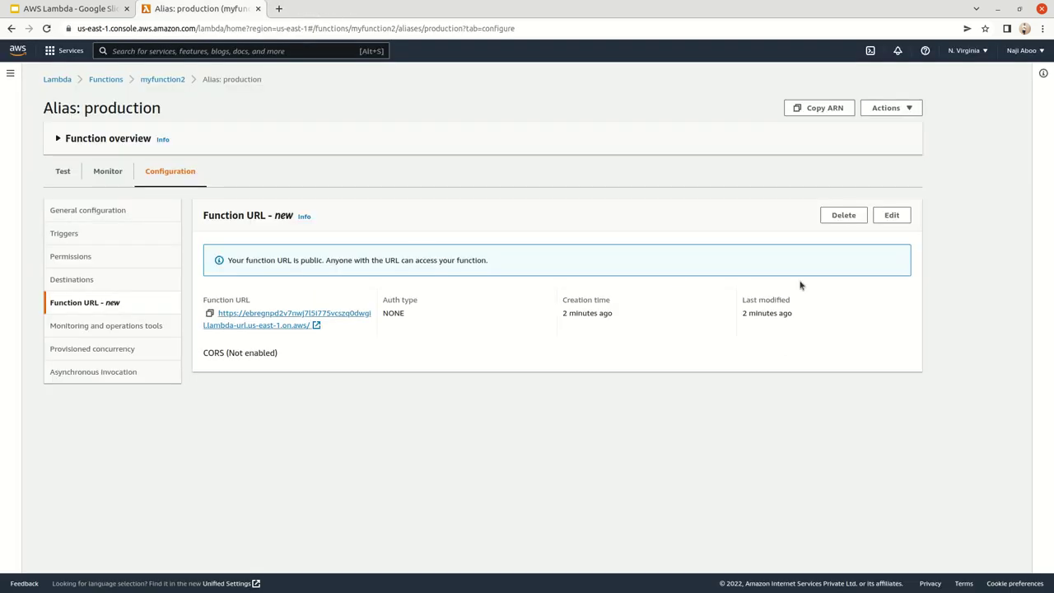
Step: Point the production alias of myfunction2 to version 2 and save the alias
left_click(893, 215)
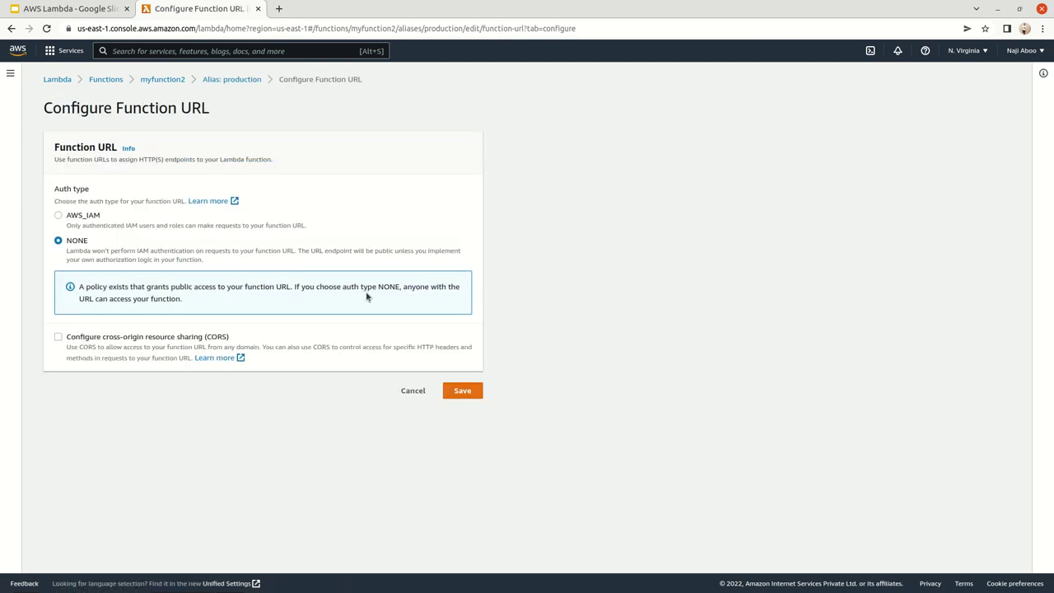
left_click(415, 391)
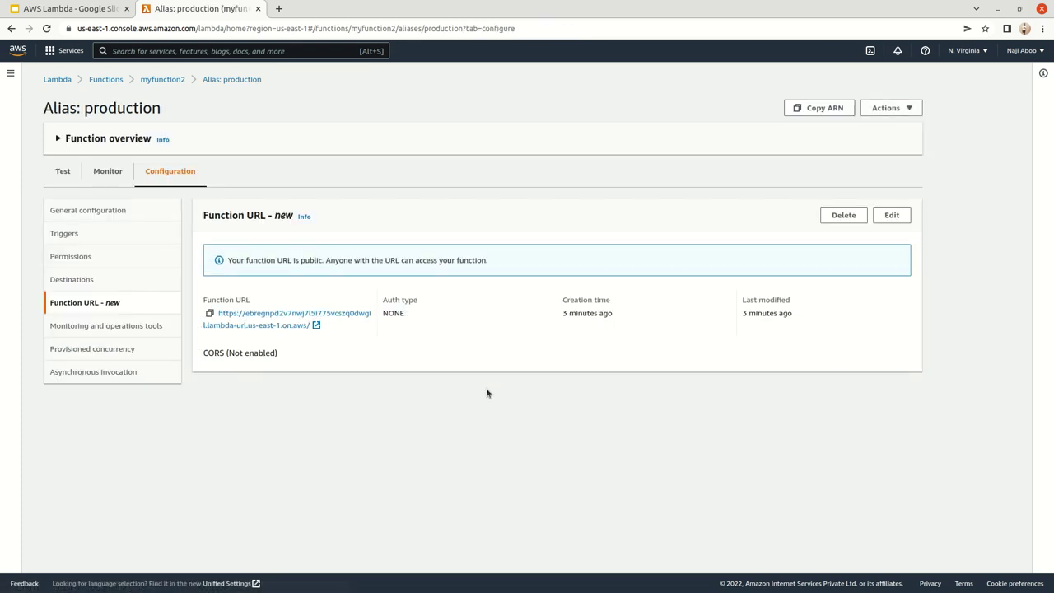
left_click(113, 213)
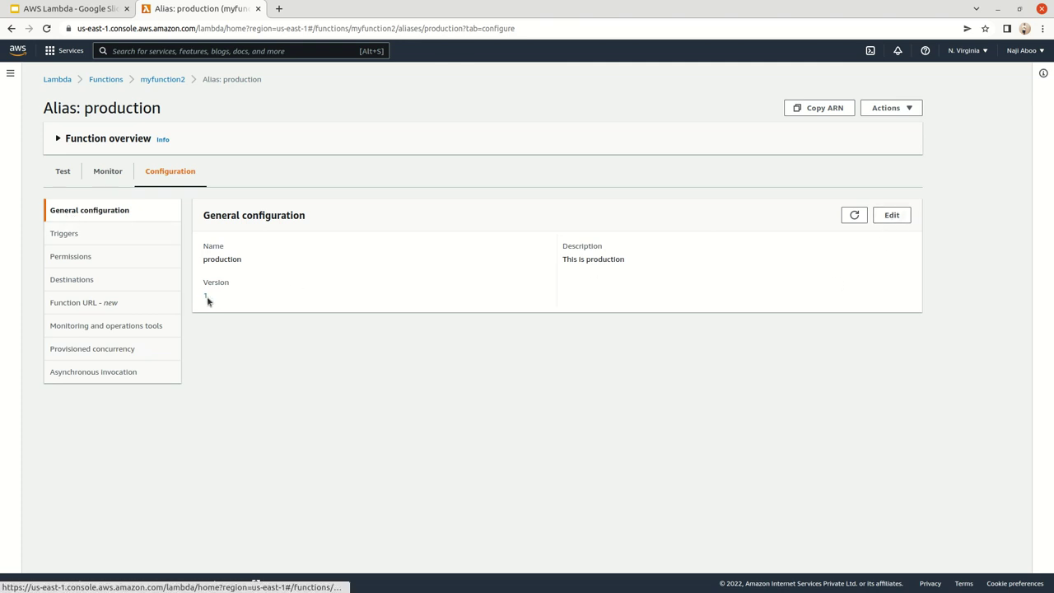
left_click(897, 217)
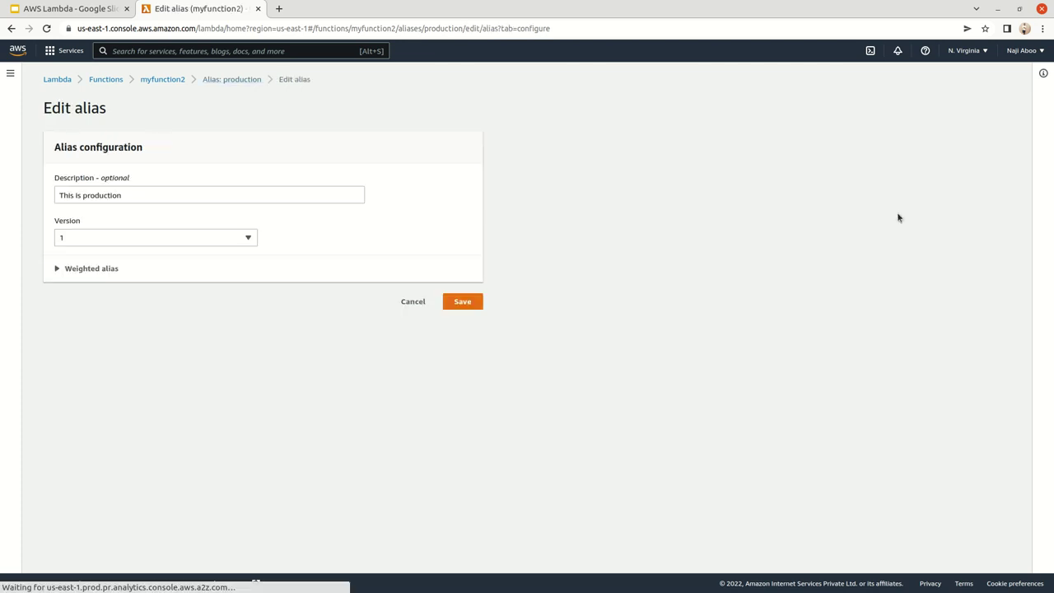
left_click(249, 239)
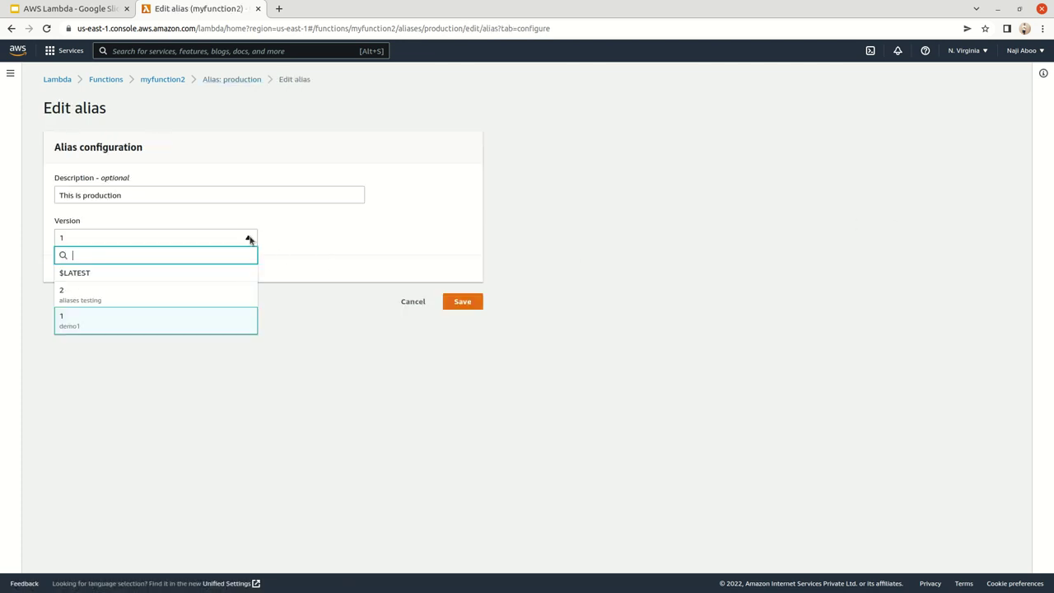
left_click(167, 297)
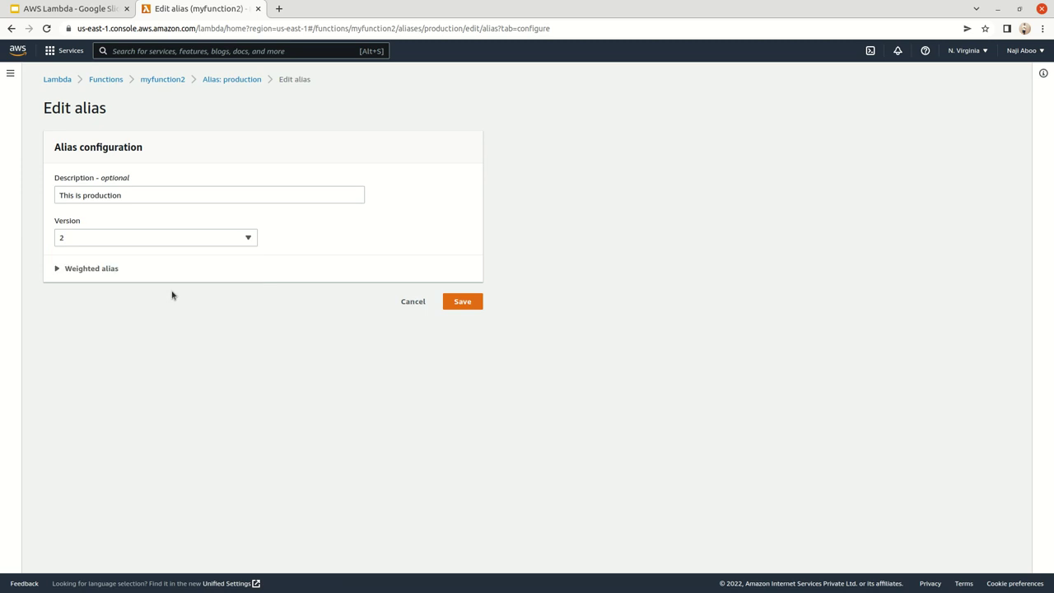
left_click(470, 304)
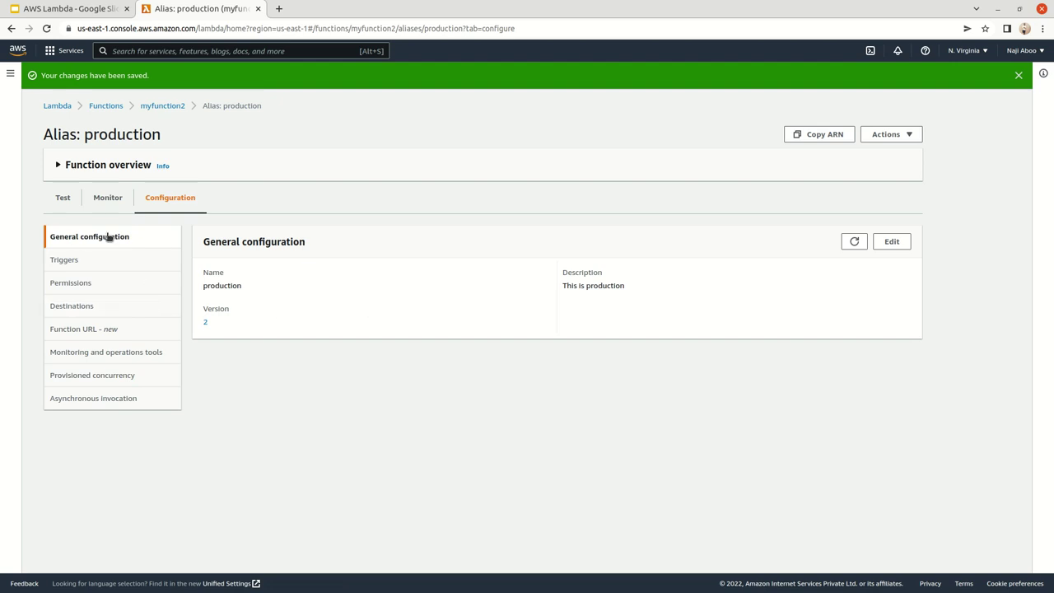
Step: Open the production alias's function URL to check its response with version 2, and return to the console
left_click(121, 331)
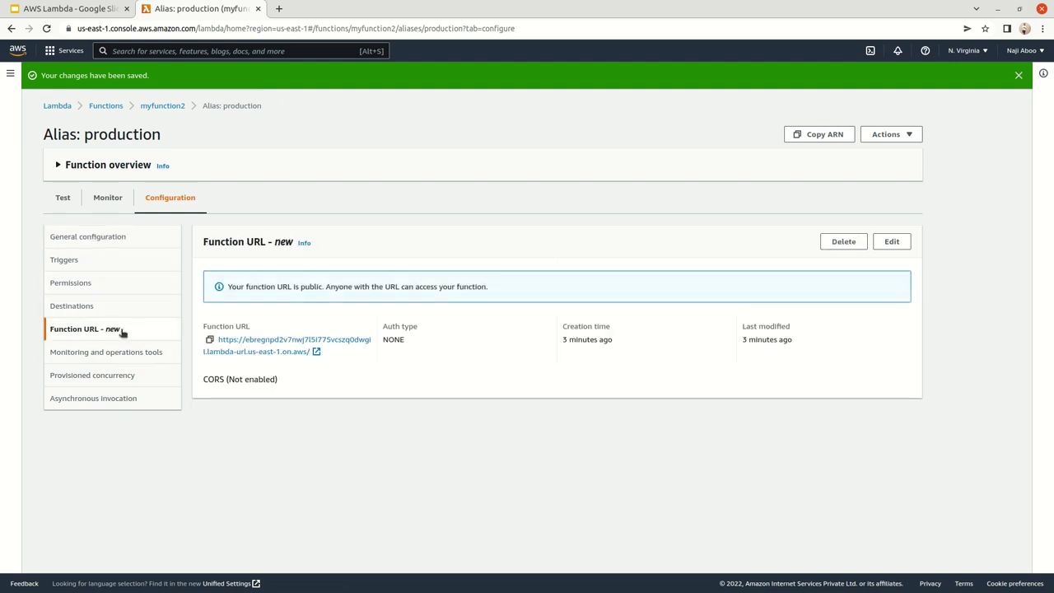
left_click(280, 354)
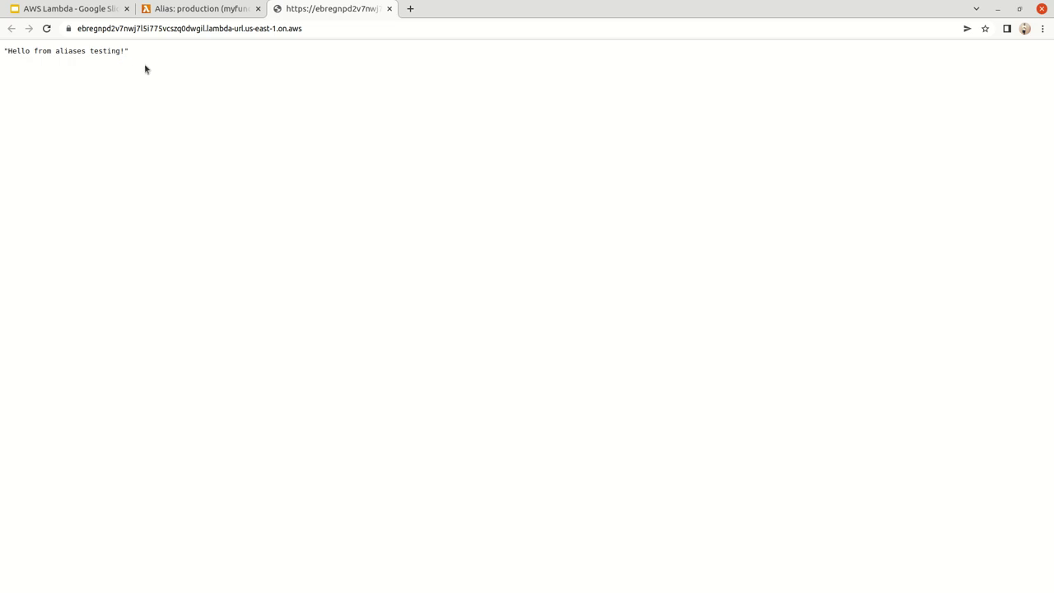
left_click(165, 9)
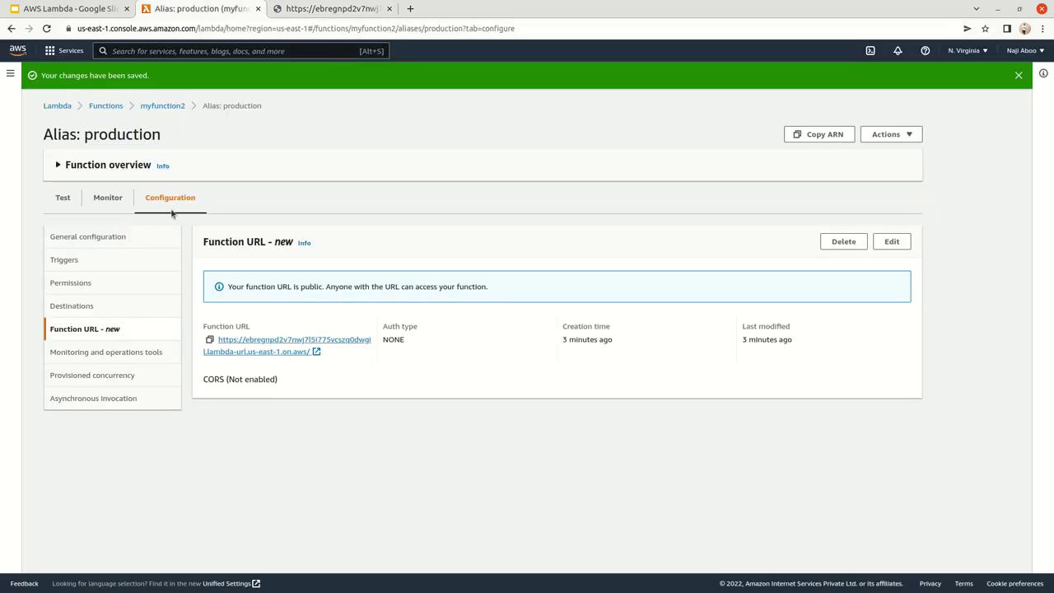
Step: Add an environment variable to myfunction2 with the key dev and the value From dev aliases
left_click(165, 106)
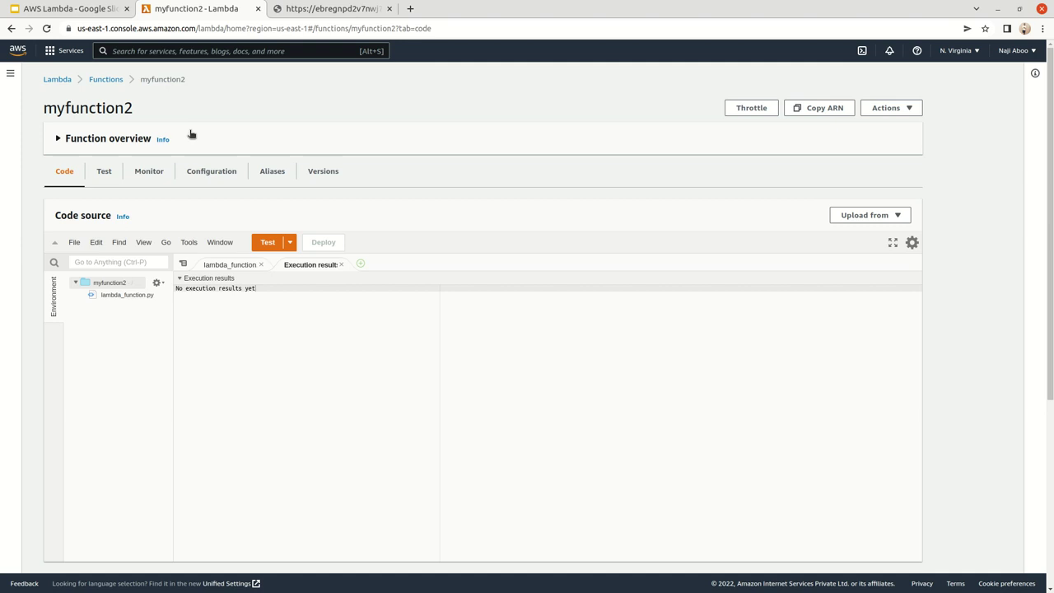
left_click(217, 172)
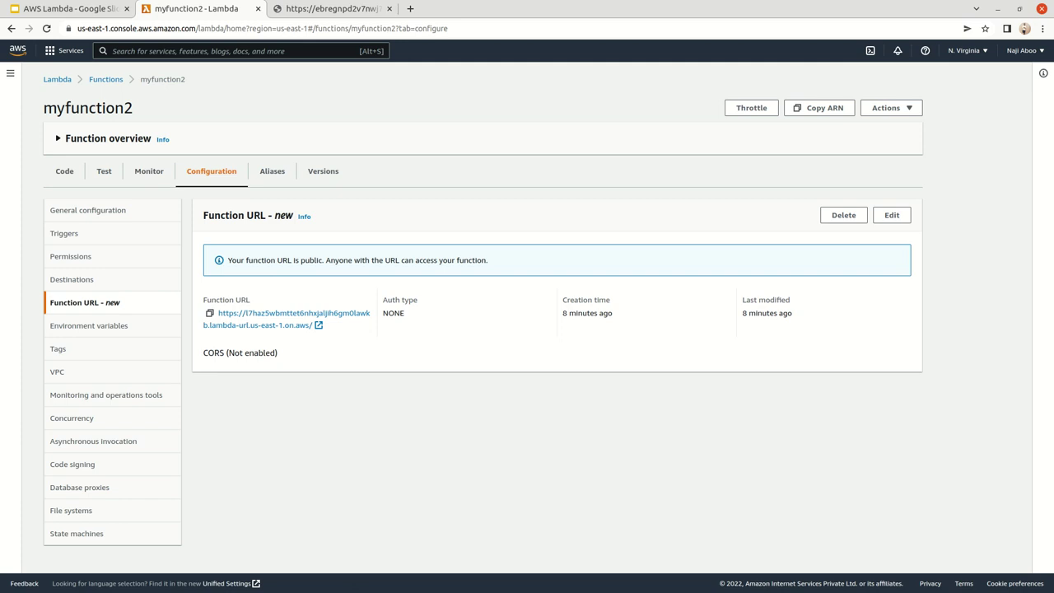
left_click_drag(0, 136, 0, 151)
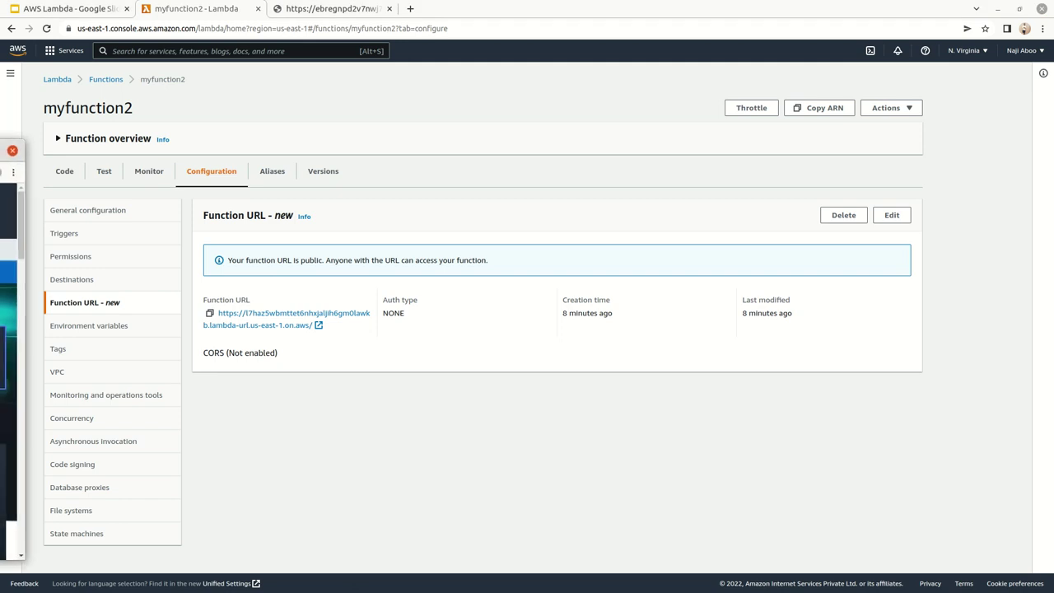
key("alt+Tab")
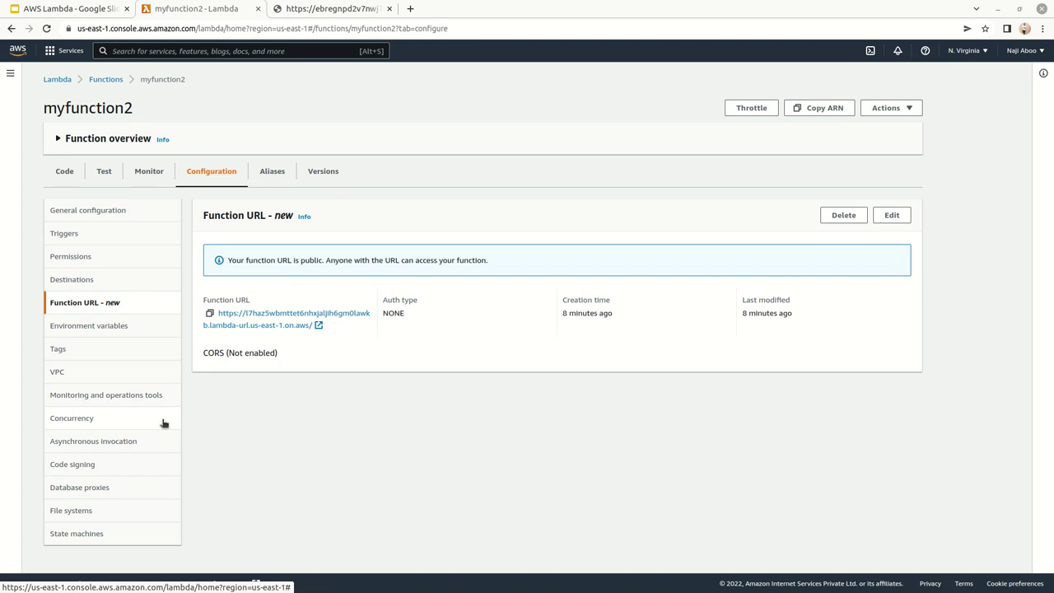
left_click(118, 328)
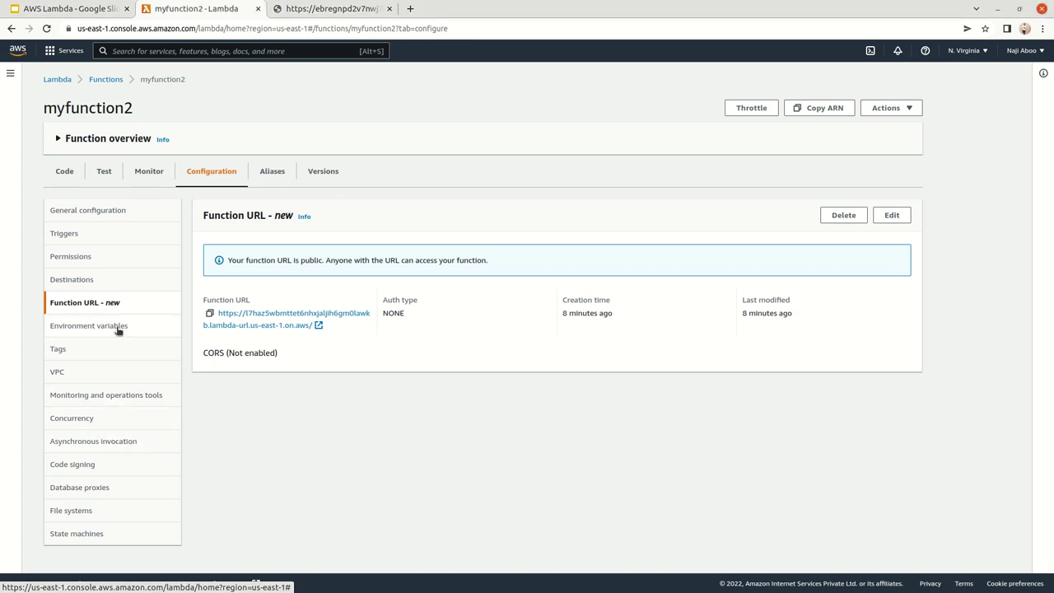
left_click(557, 310)
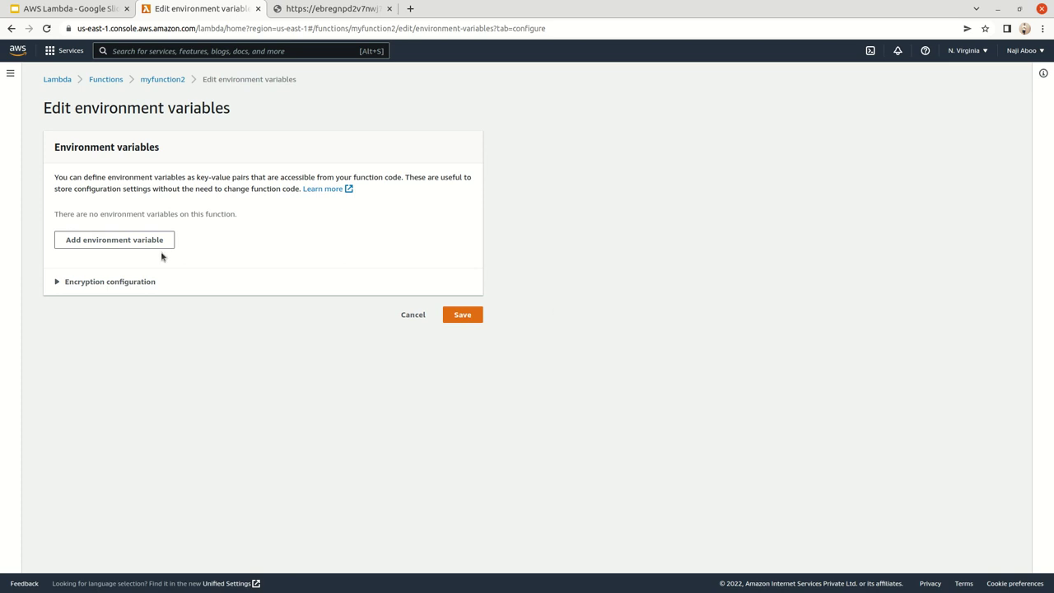
left_click(149, 243)
left_click(157, 229)
type("dev")
left_click(254, 231)
type("'From dev en")
type("liases")
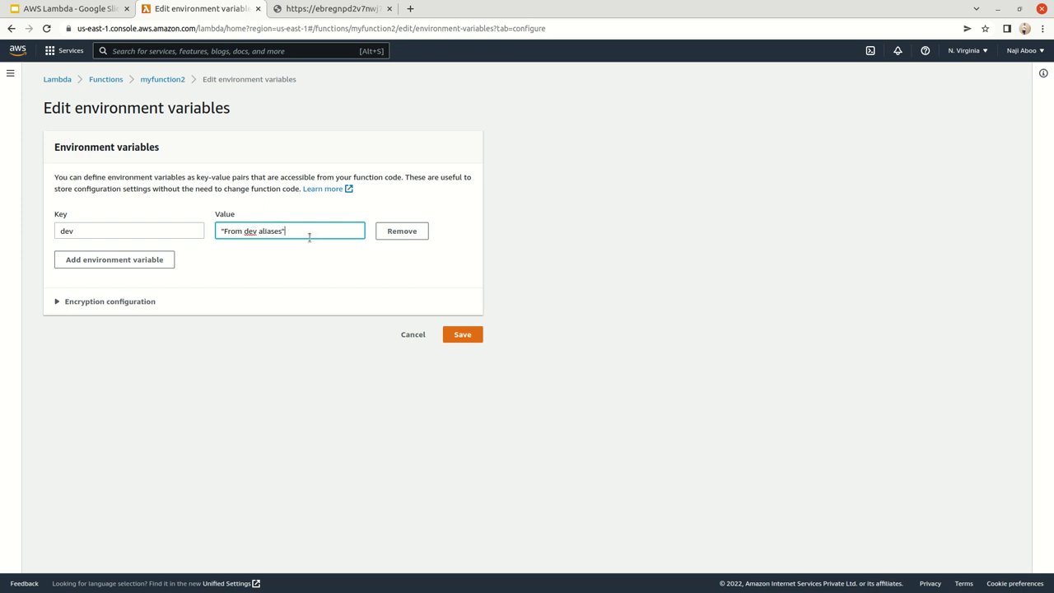
key("BackSpace")
Step: Add a second environment variable with the key production and the value from prod aliases, and save both variables
left_click(133, 260)
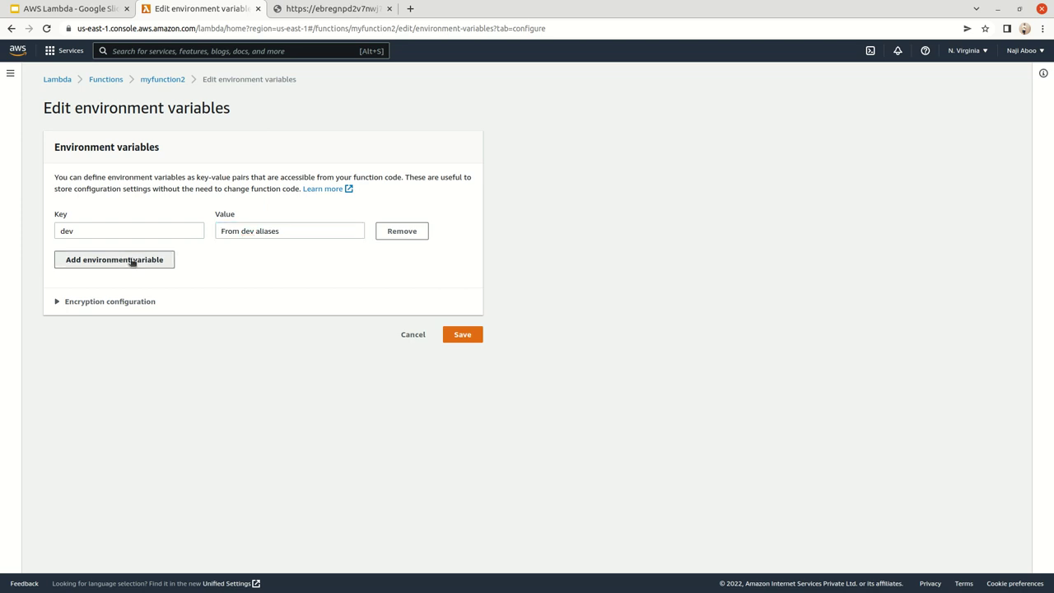
type("production")
key("Tab")
type("fro")
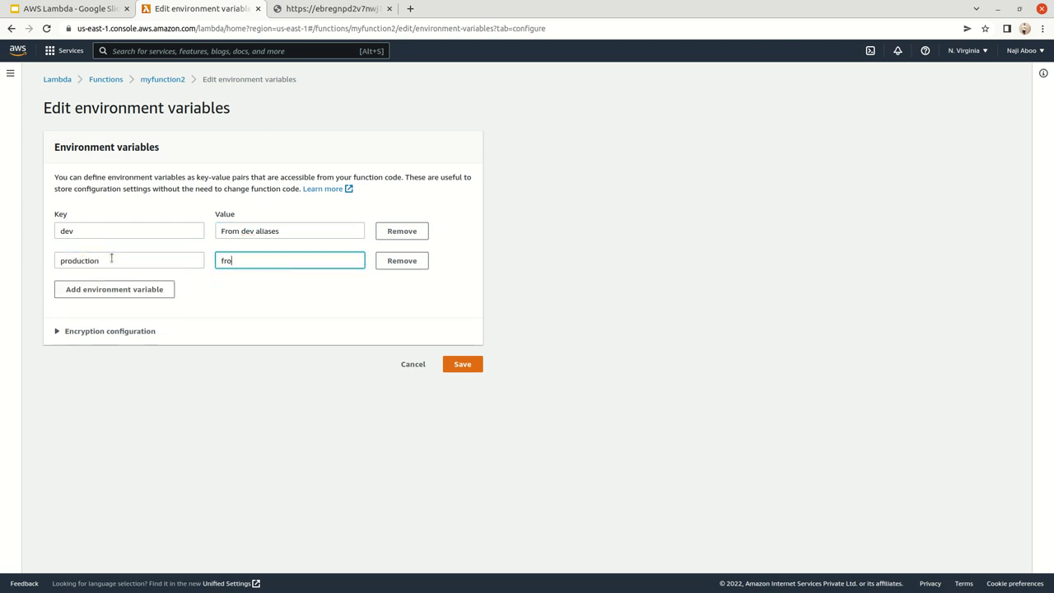
type("m produ aliases")
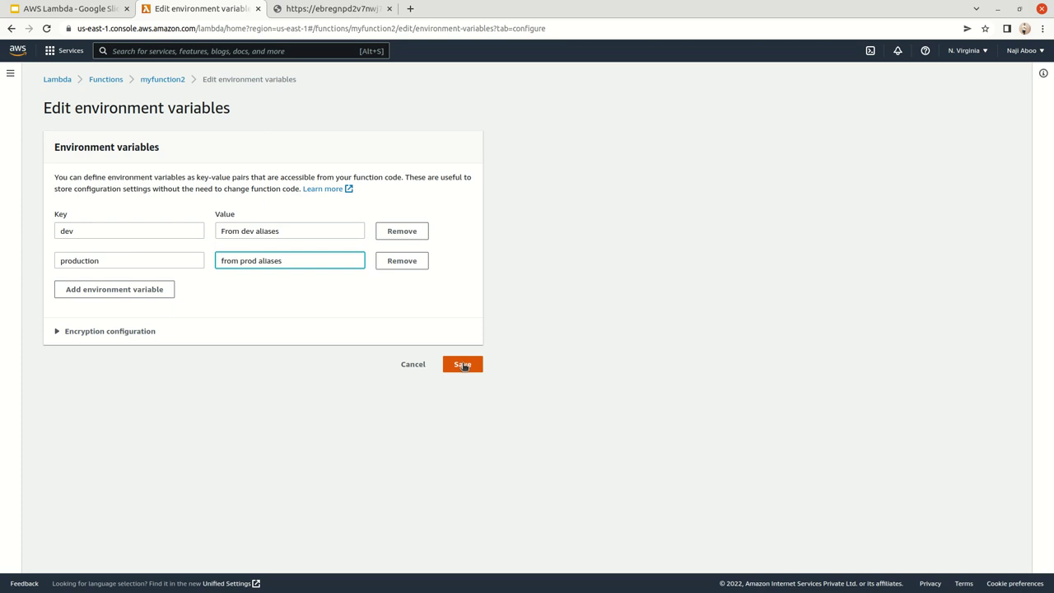
left_click(463, 366)
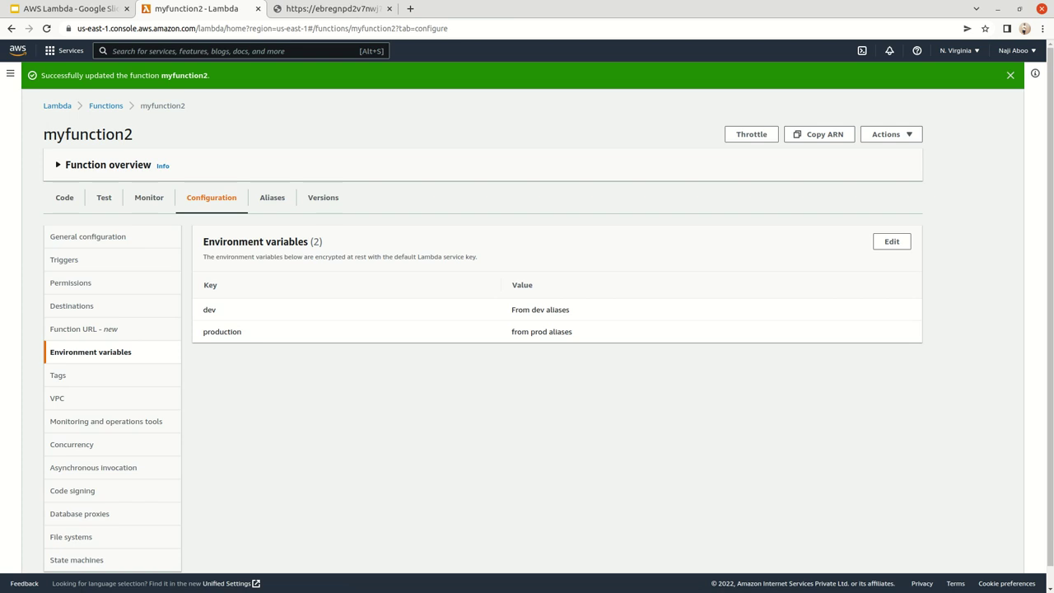
Step: Open the production alias from myfunction2's aliases and examine its monitoring, destinations, function URL, permissions and general configuration
left_click(66, 199)
left_click(273, 200)
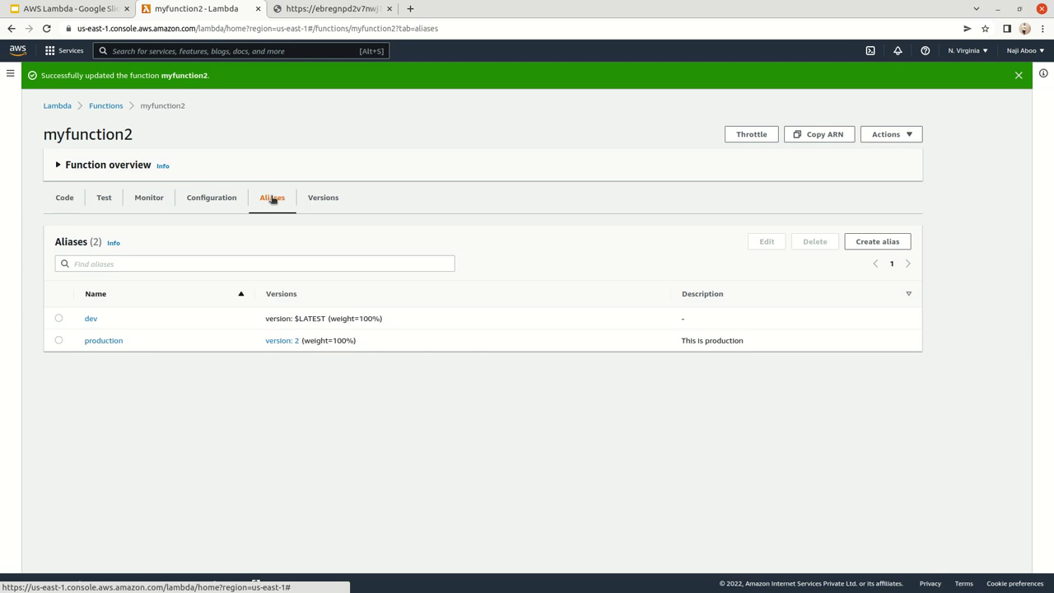
left_click(98, 341)
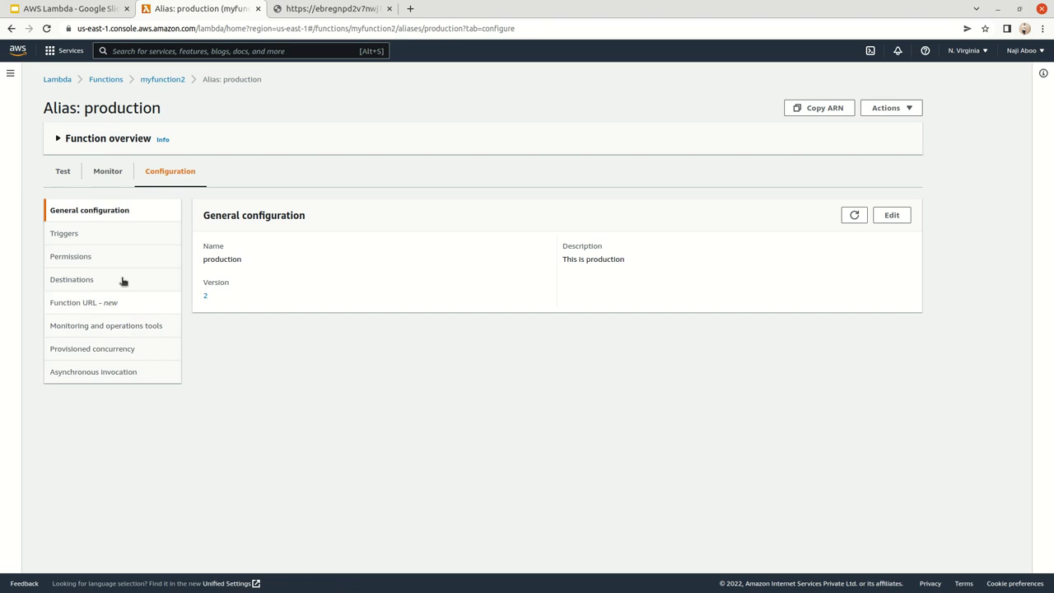
left_click(106, 171)
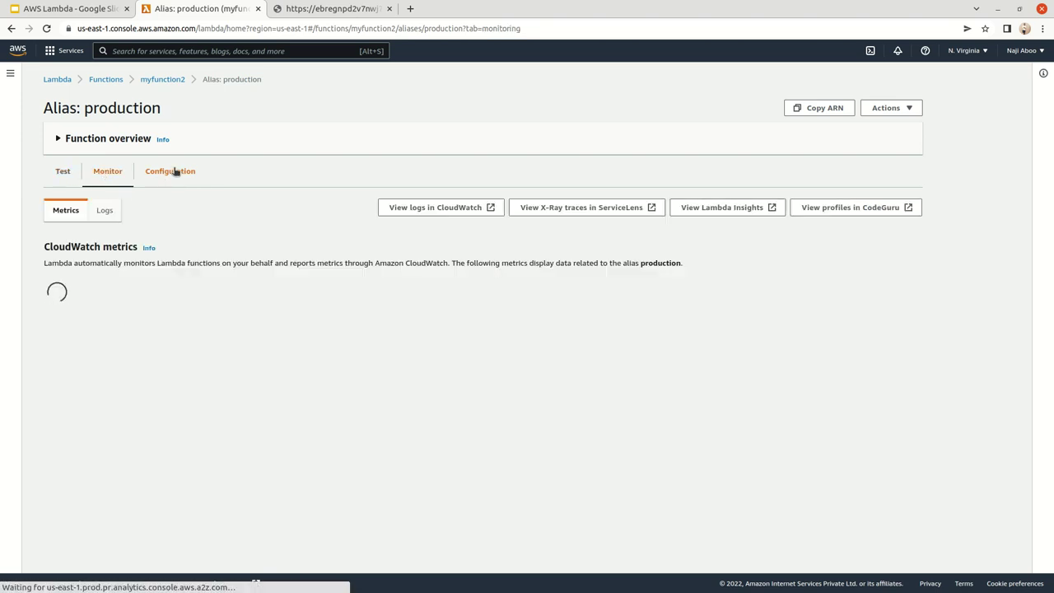
left_click(173, 172)
left_click(93, 281)
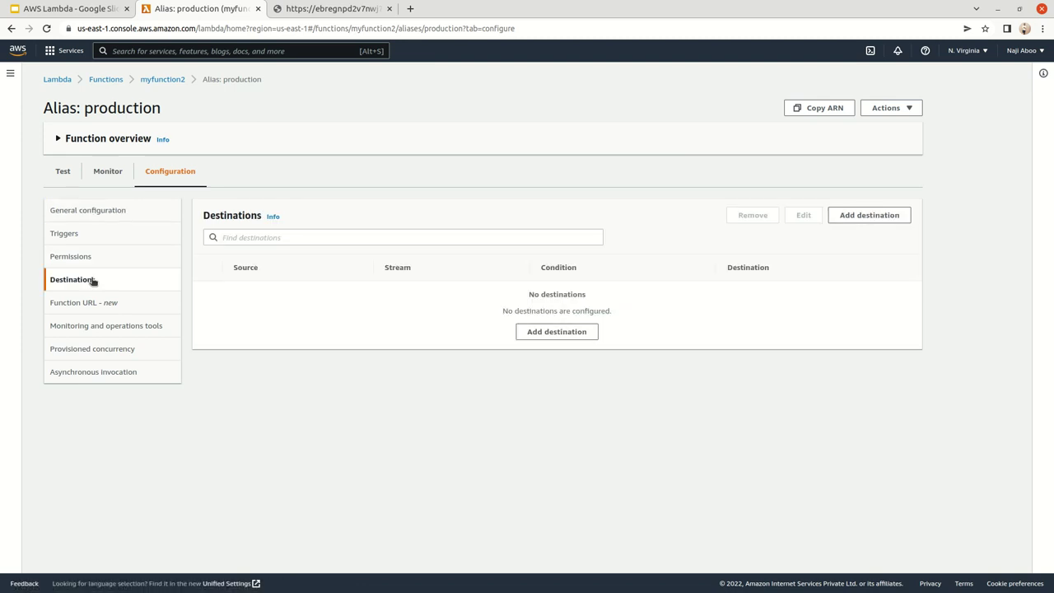
left_click(103, 302)
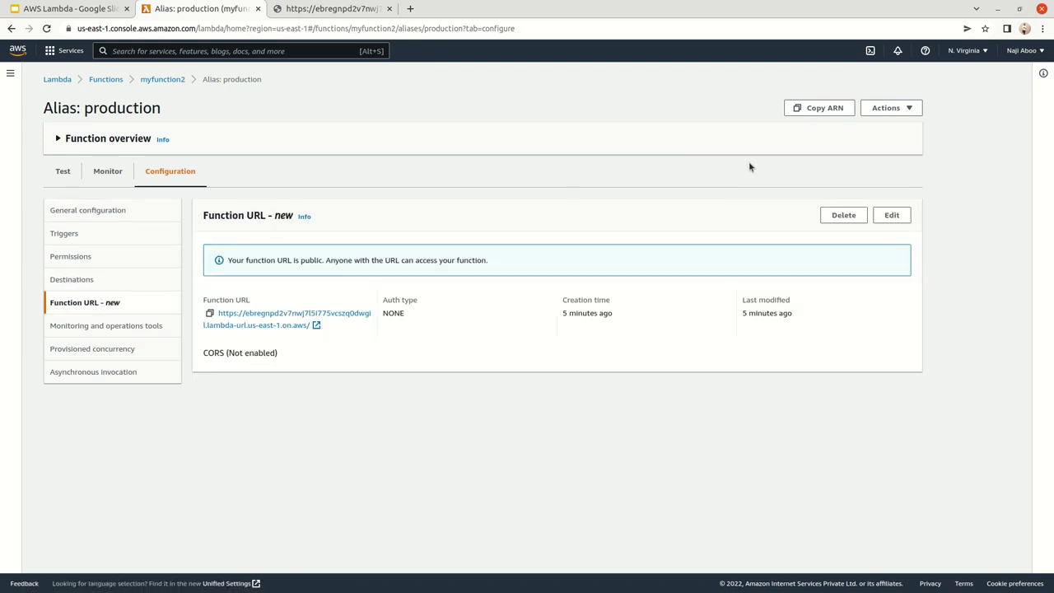
left_click(68, 216)
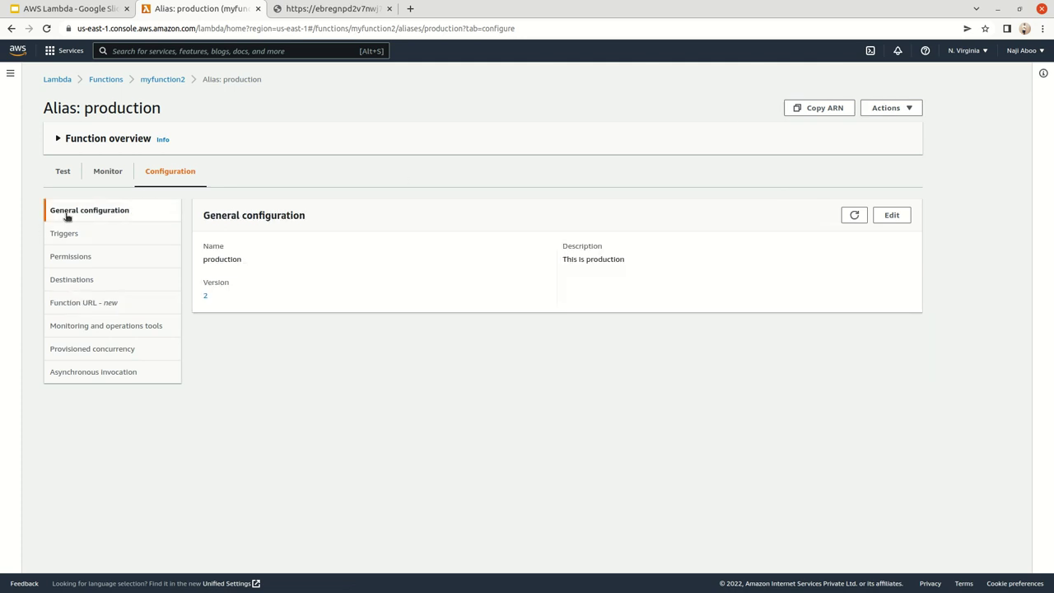
left_click(113, 283)
left_click(90, 255)
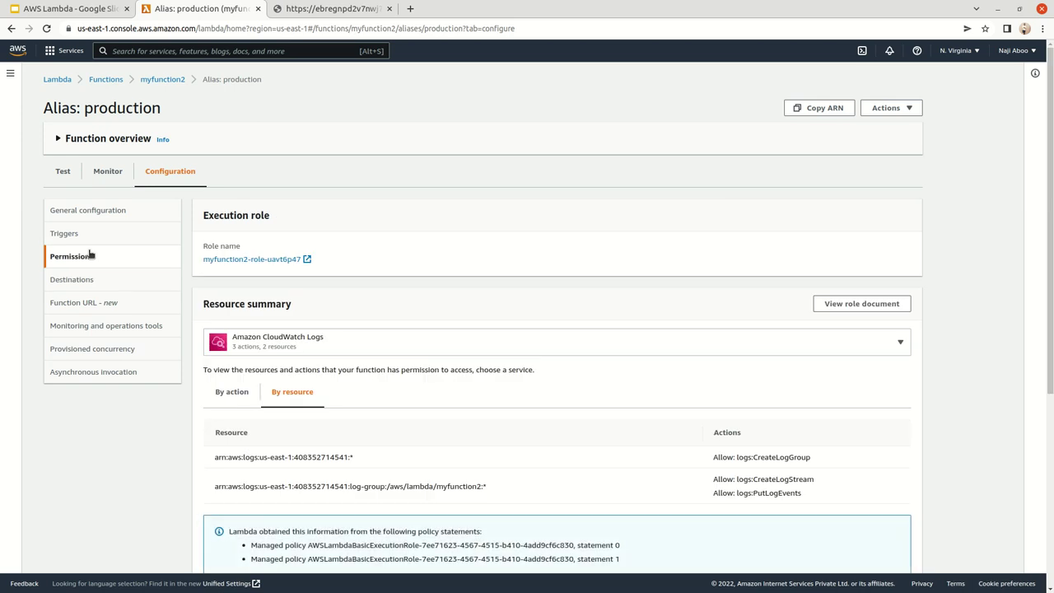
left_click(109, 215)
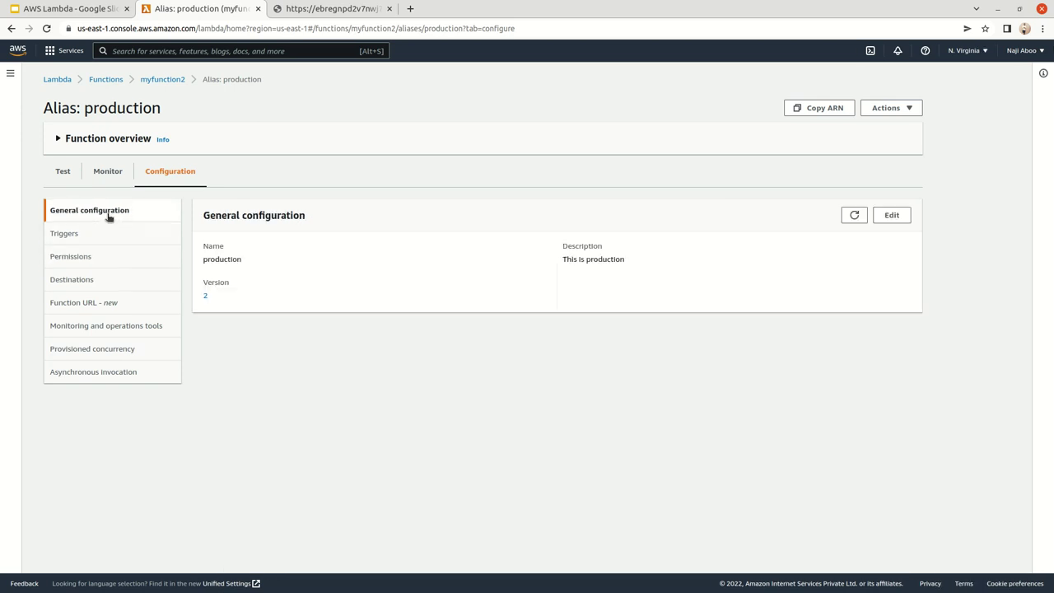
Step: Copy the production alias's ARN and paste it into a blank document in the text editor
left_click(829, 109)
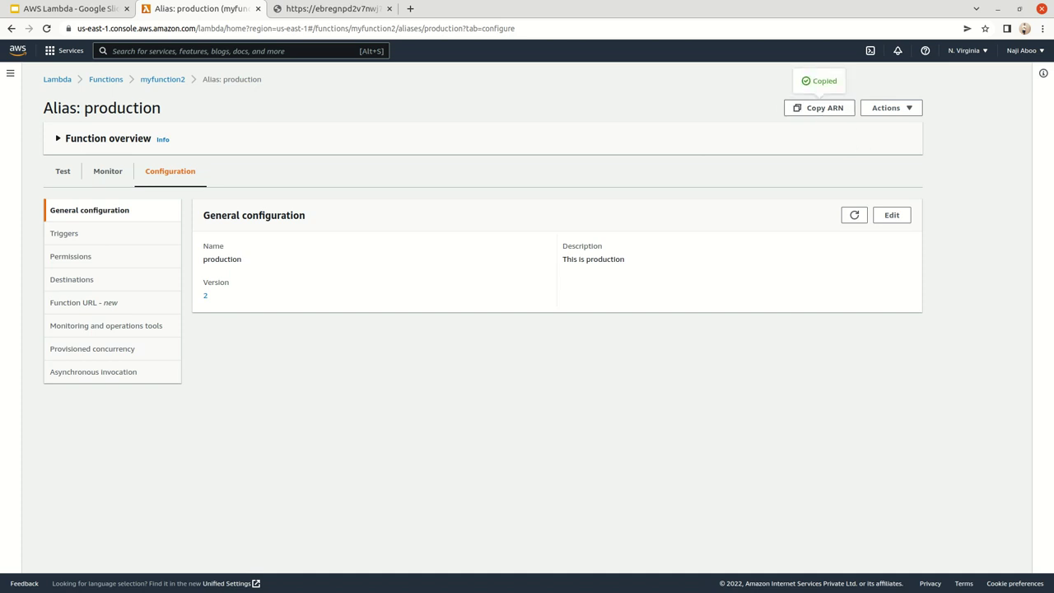
key("super")
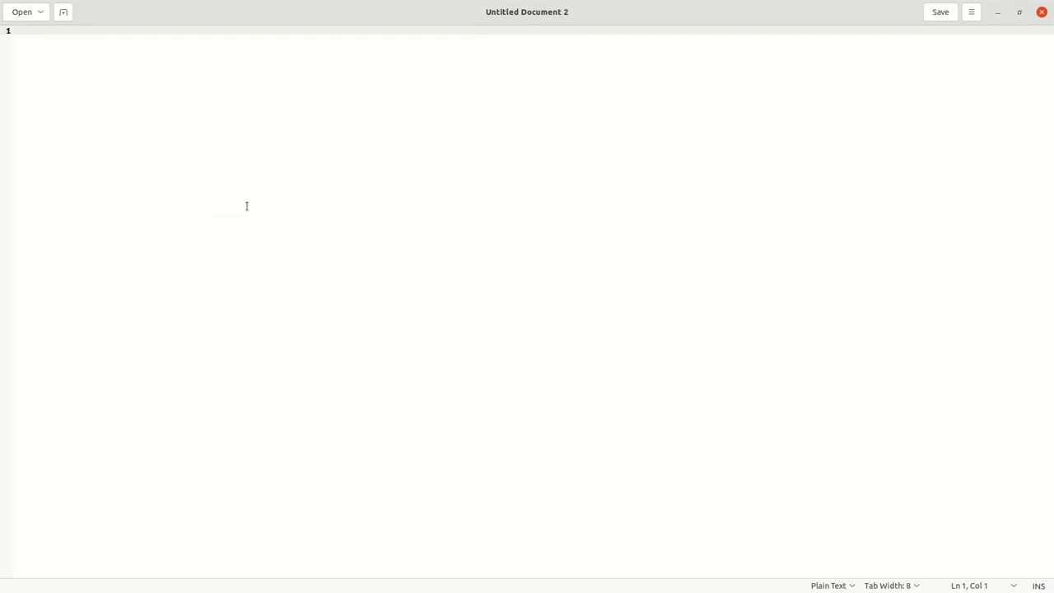
key("ctrl+v")
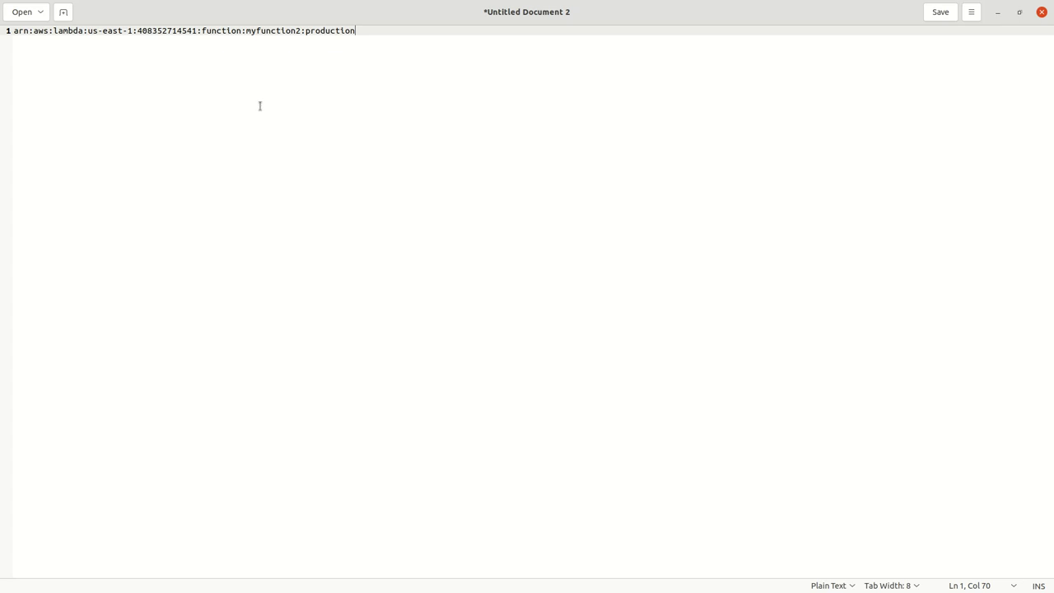
Step: Arrange the text editor as a smaller window over the console and highlight the alias name production in the ARN
left_click_drag(346, 17, 449, 255)
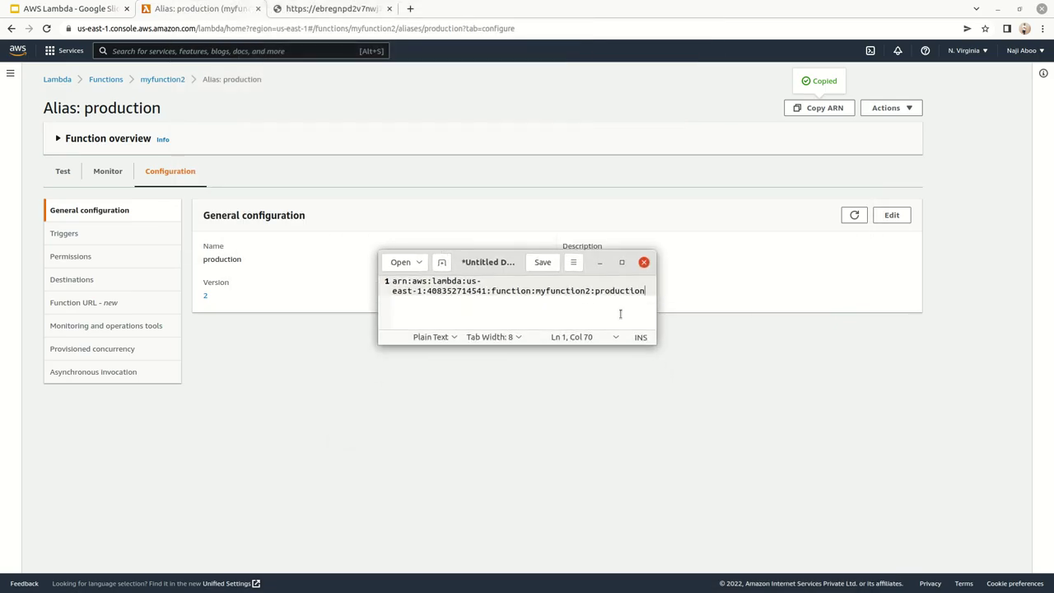
left_click_drag(652, 338, 849, 409)
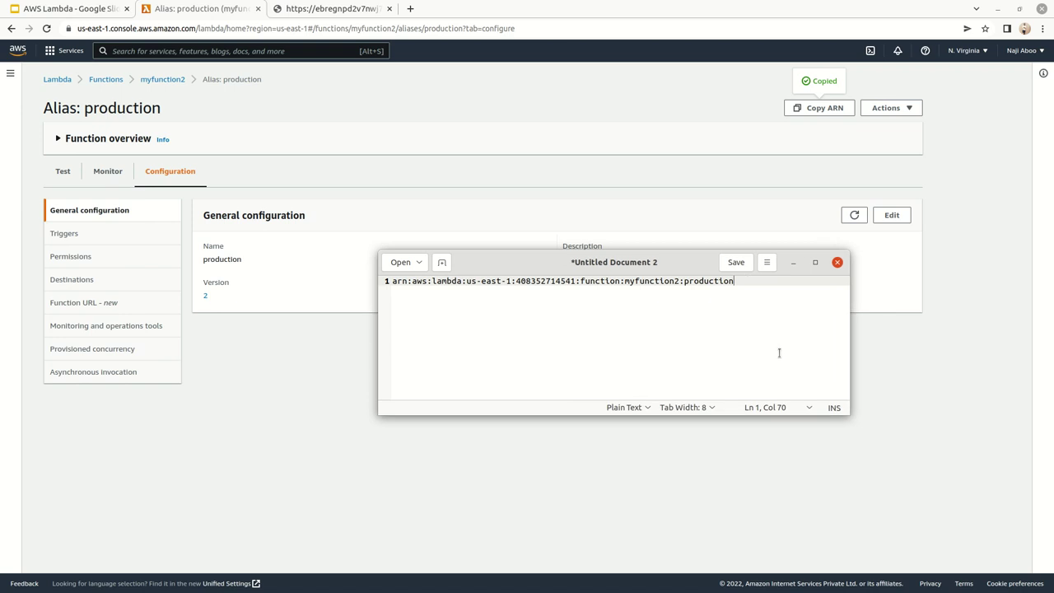
double_click(706, 281)
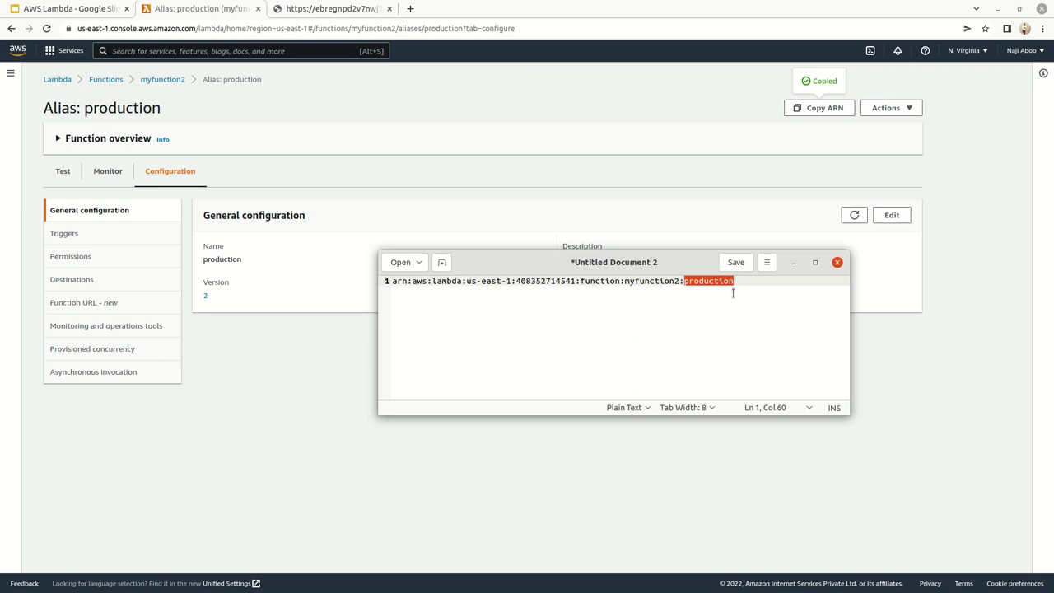
Step: Minimize the text editor and return from the production alias to myfunction2's code
left_click(742, 284)
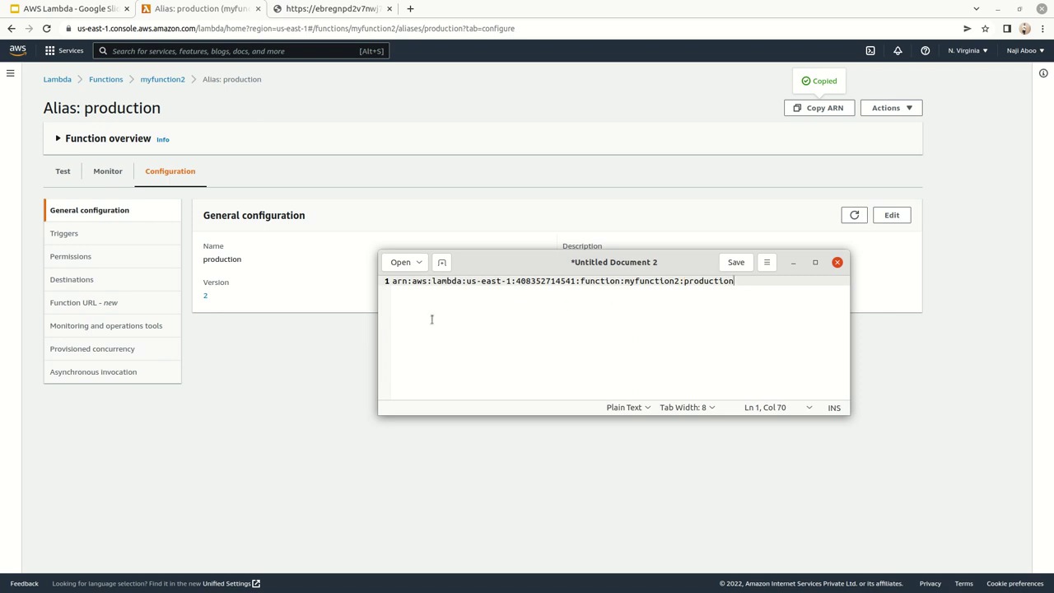
left_click(794, 262)
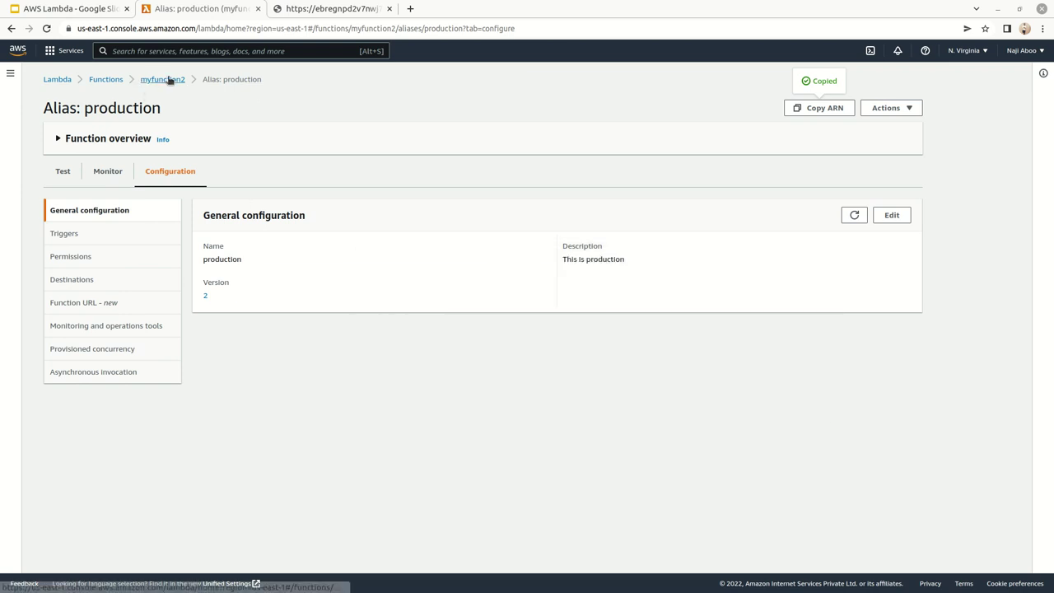
left_click(169, 80)
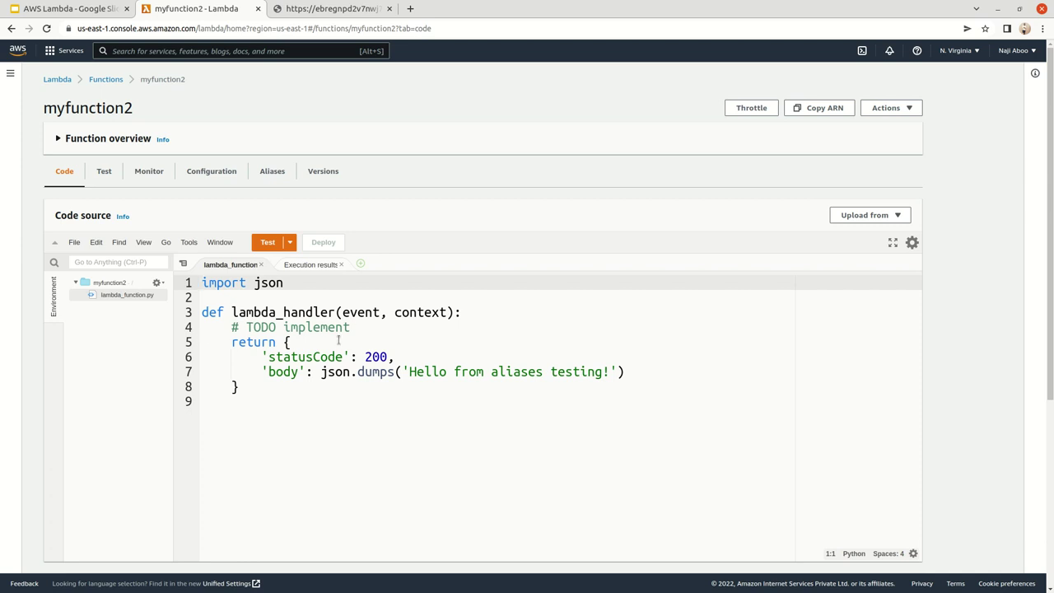
Step: At the start of the lambda_handler body, add the line arn = context.invoked_function_arn below a blank line
left_click(486, 313)
key("Return")
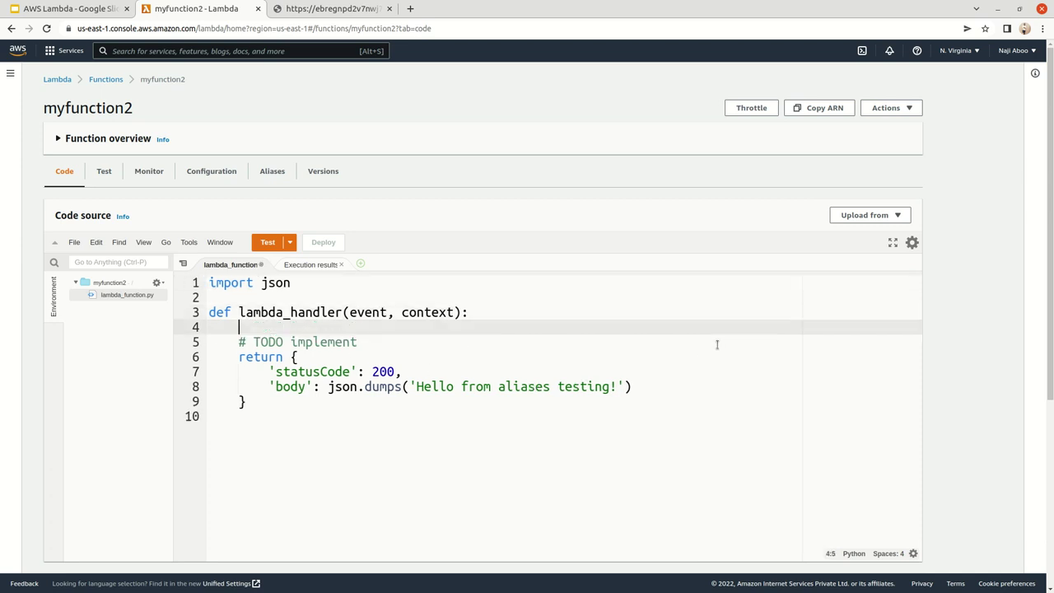
key("Return")
type("arn = ")
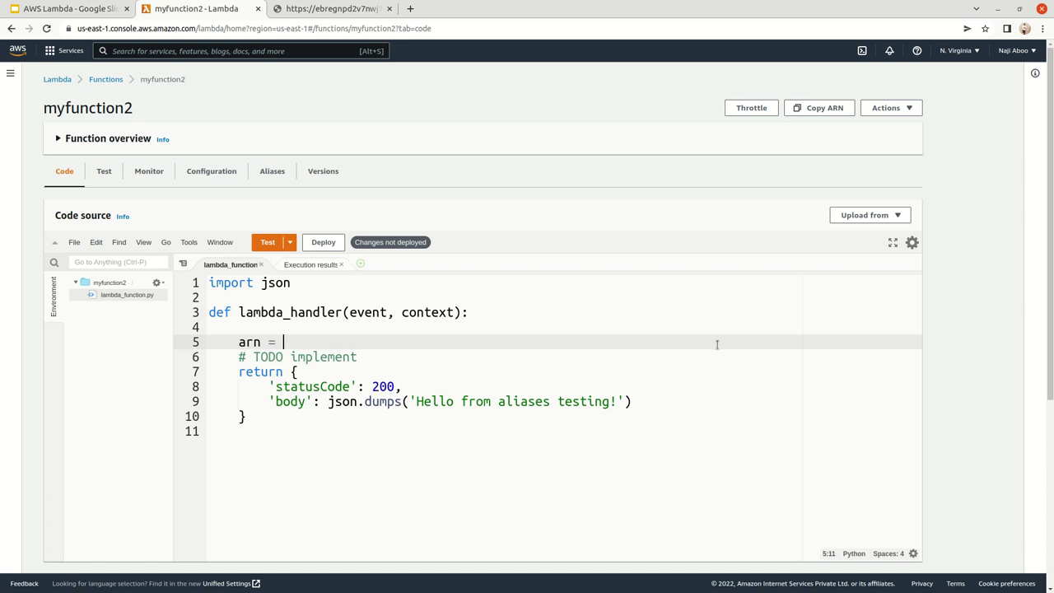
type("context.invo")
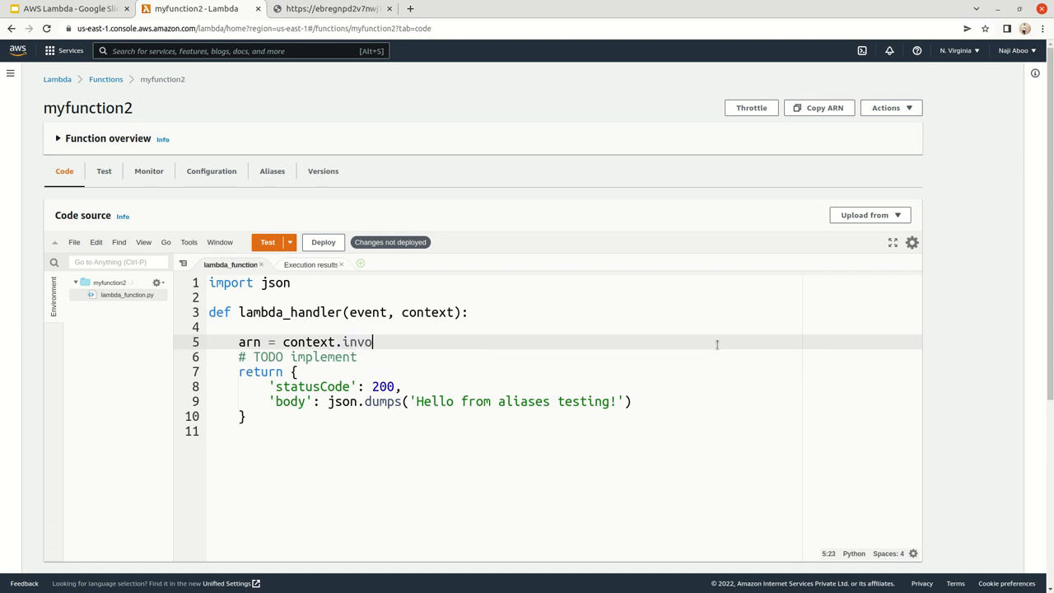
type("ked_function_arn")
Step: On the following line, split the ARN at colons with arns = arn.split(":")
key("Return")
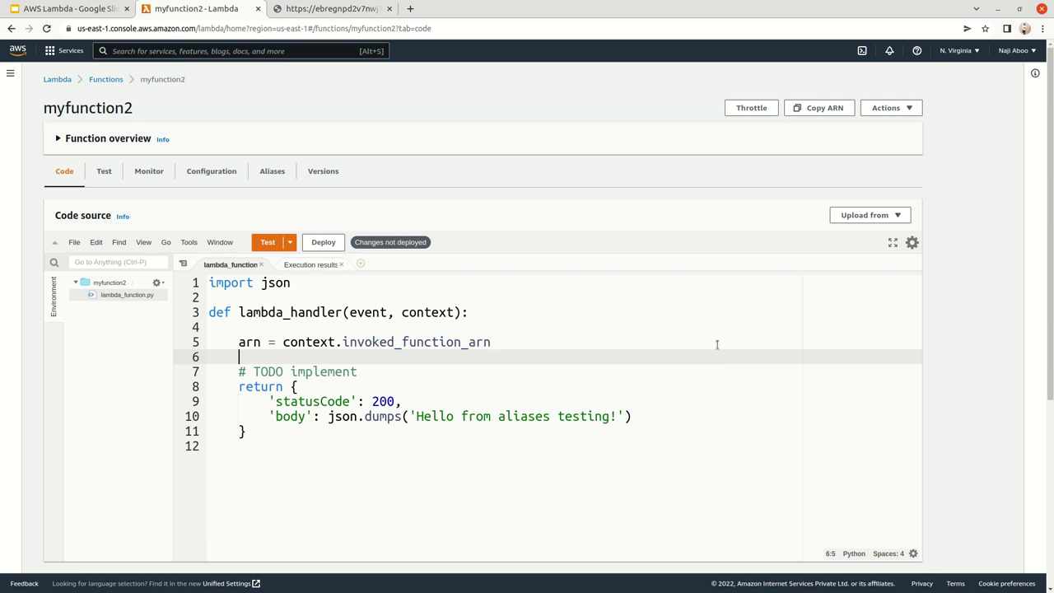
type("ar")
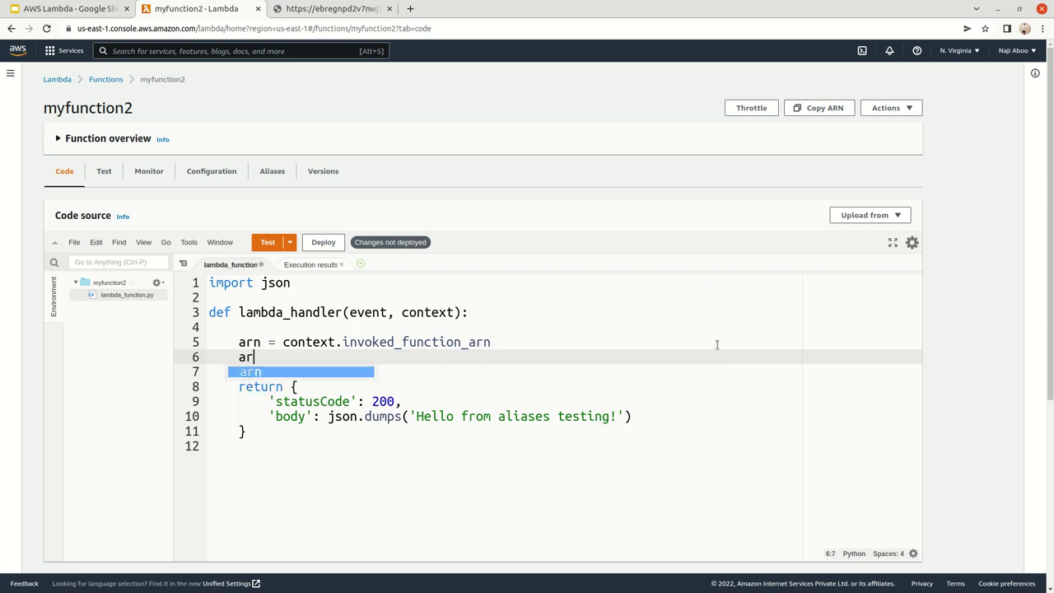
type("ns = arn.split")
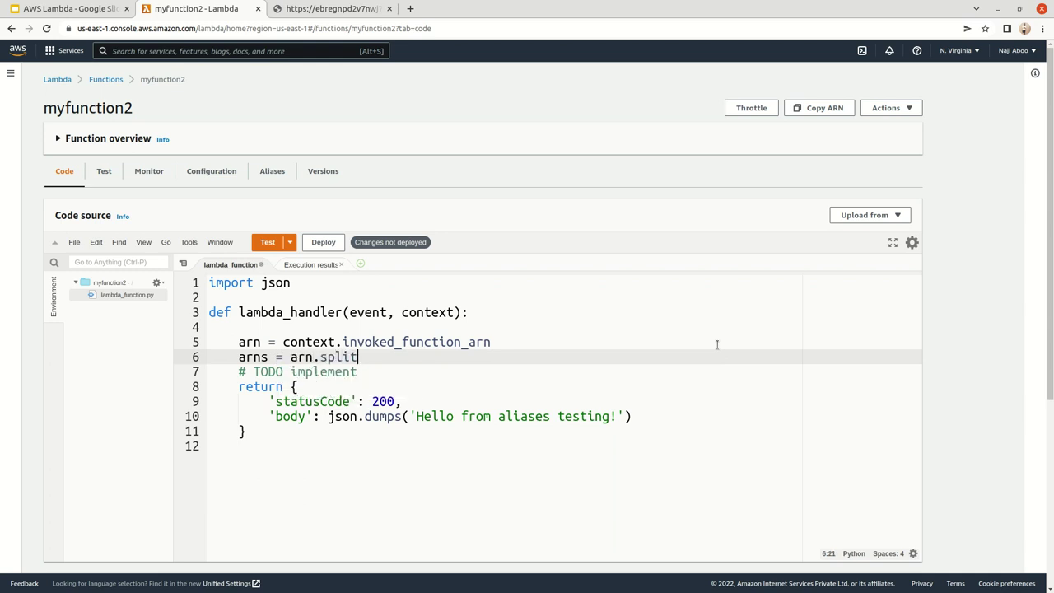
type("(\":")
key("End")
Step: Below the split line, leave a blank line and initialize env_var as an empty string
key("Return")
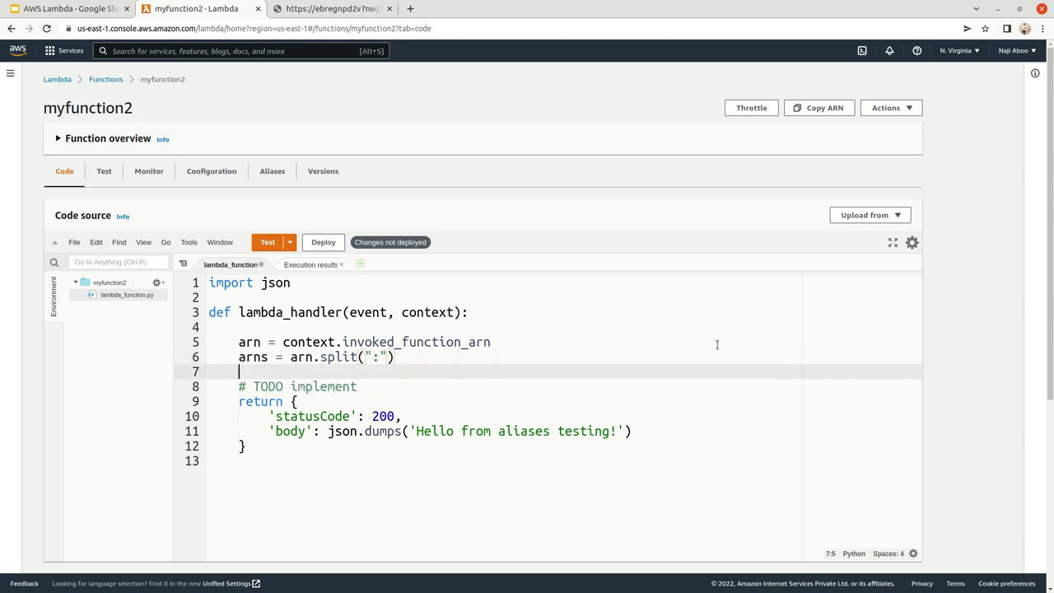
key("Return")
key("Up")
key("Return")
type("var")
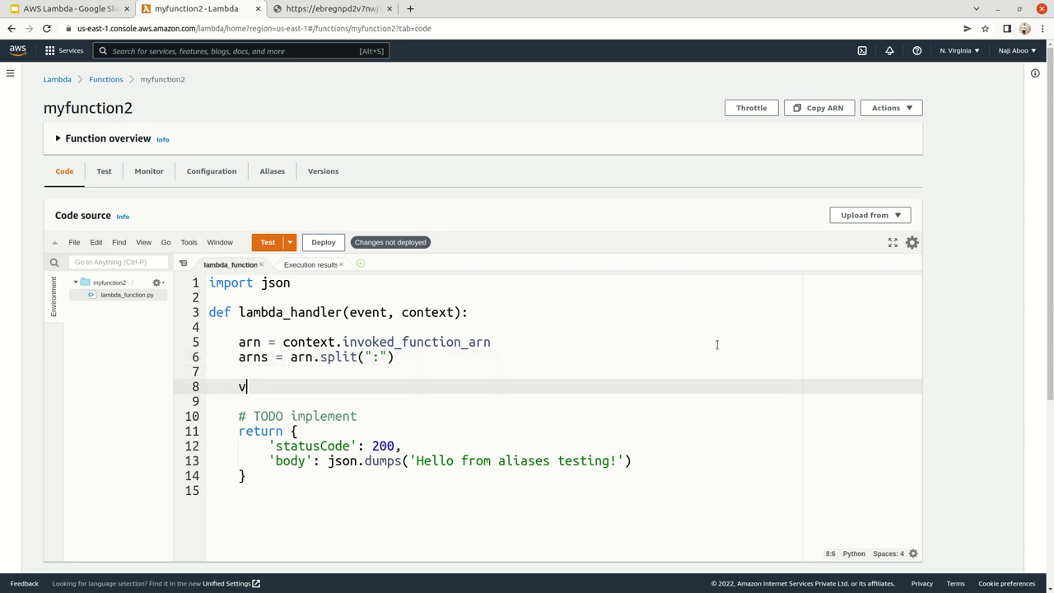
key("BackSpace")
type("_en")
key("BackSpace")
key("BackSpace")
key("BackSpace")
key("BackSpace")
key("BackSpace")
key("BackSpace")
type("env_var = \"\"")
Step: Add an if len(arns) < 8 condition that assigns env_var from os.getenv with an empty string argument
key("Return")
key("Return")
key("Return")
key("Up")
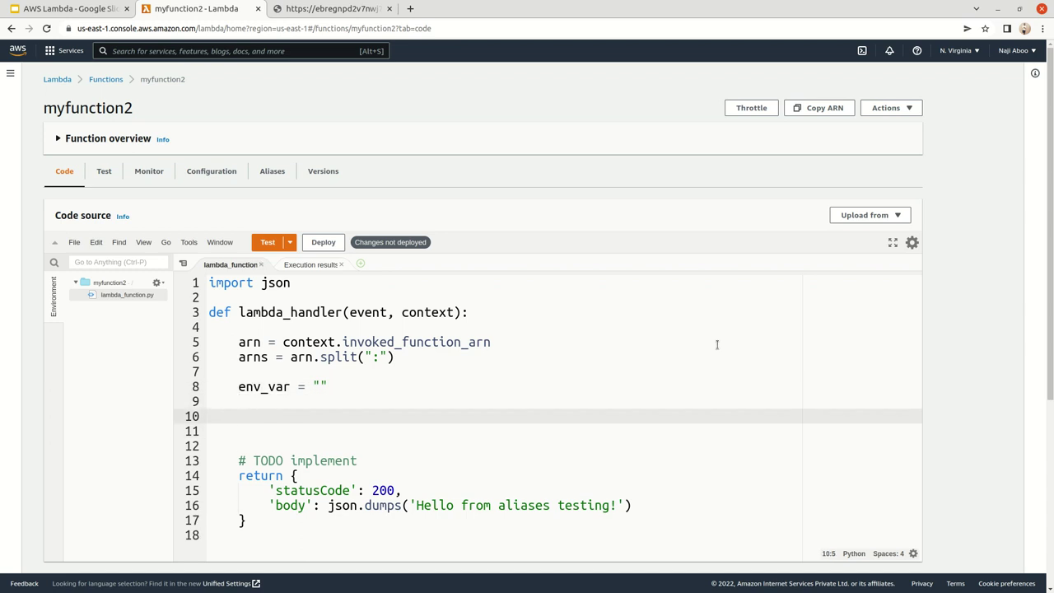
type("if len(ar")
key("Down")
key("Return")
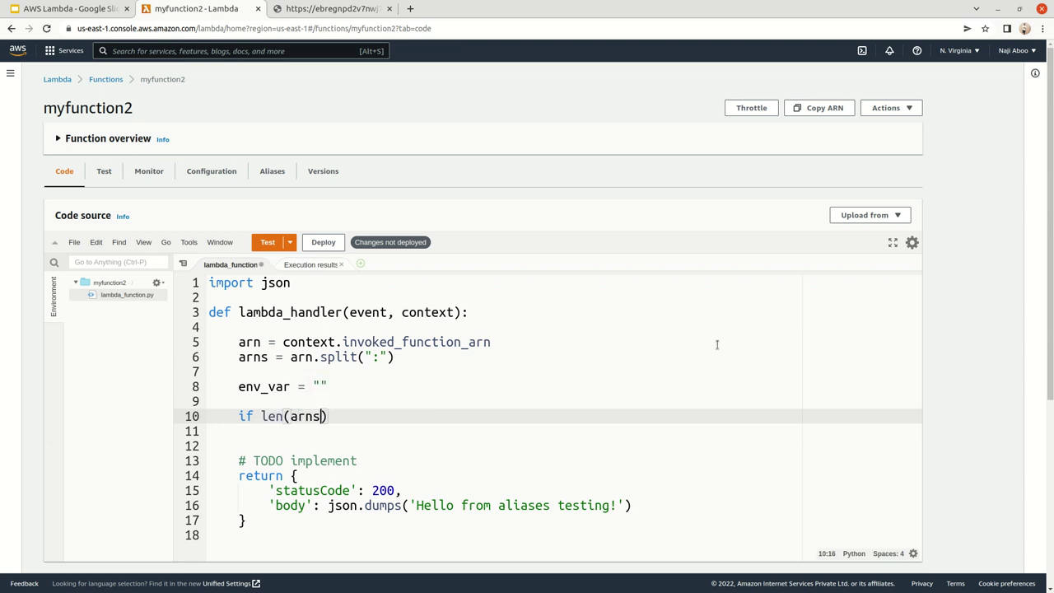
type("< 8:")
key("Return")
type("env_var = os.getenv")
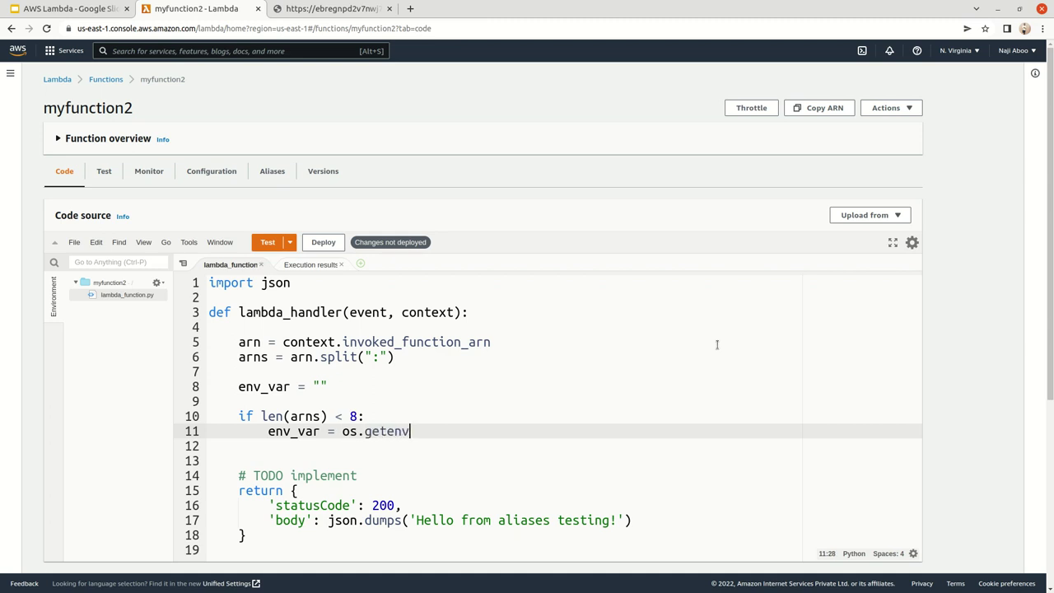
type("(\"")
Step: Duplicate the myfunction2 browser tab and open the function's environment variables in the copy
right_click(178, 15)
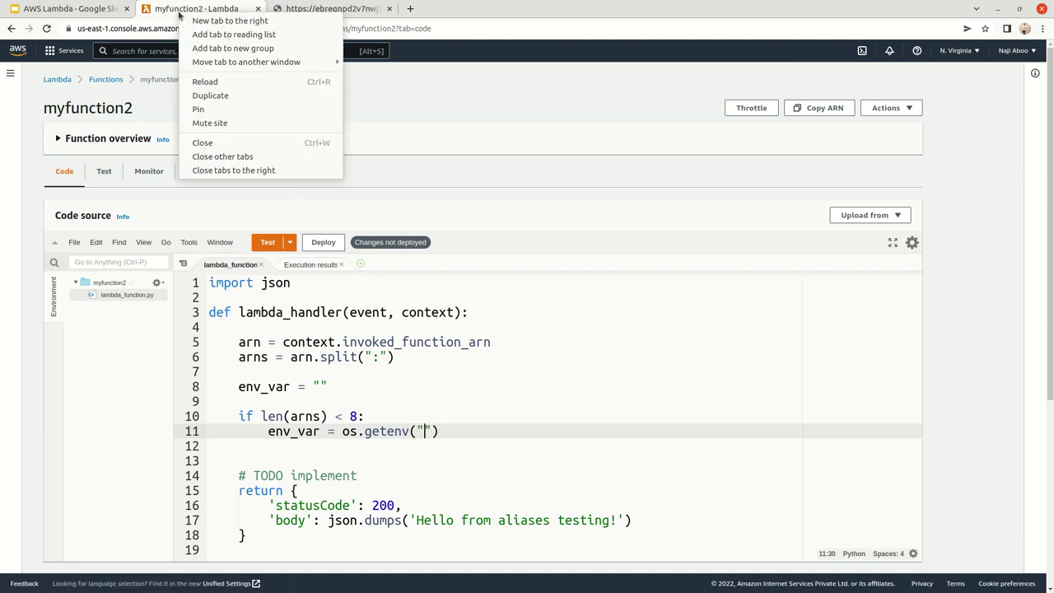
left_click(242, 96)
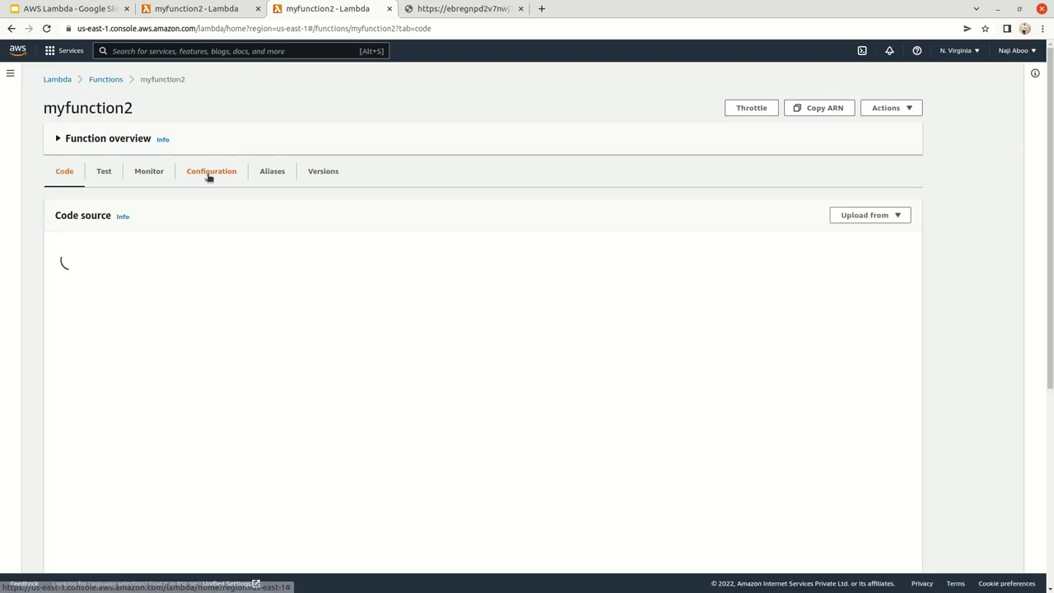
left_click(210, 175)
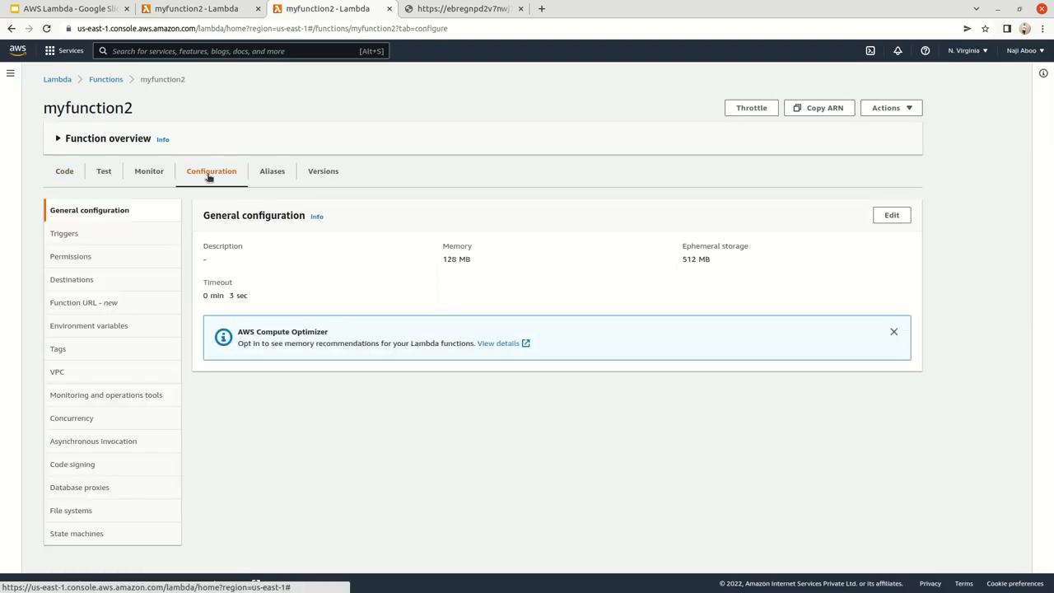
left_click(128, 328)
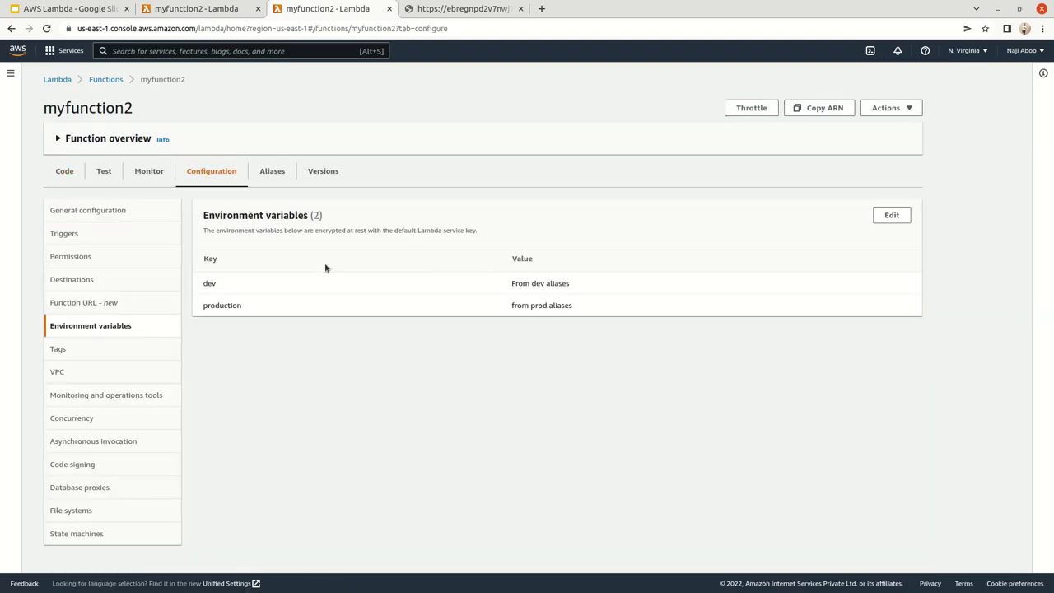
Step: Return to the code and fill in dev as the variable name in the os.getenv call
left_click(213, 10)
type("dev")
left_click(473, 436)
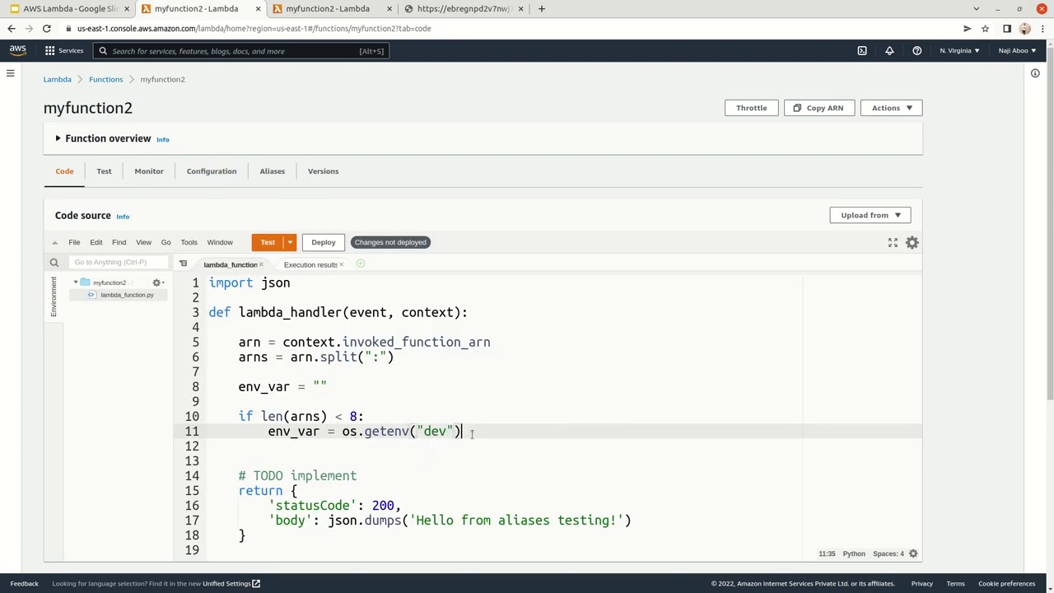
Step: Add an else branch containing the nested condition if arns[7] == "production":
key("Return")
key("BackSpace")
type("else:")
key("Return")
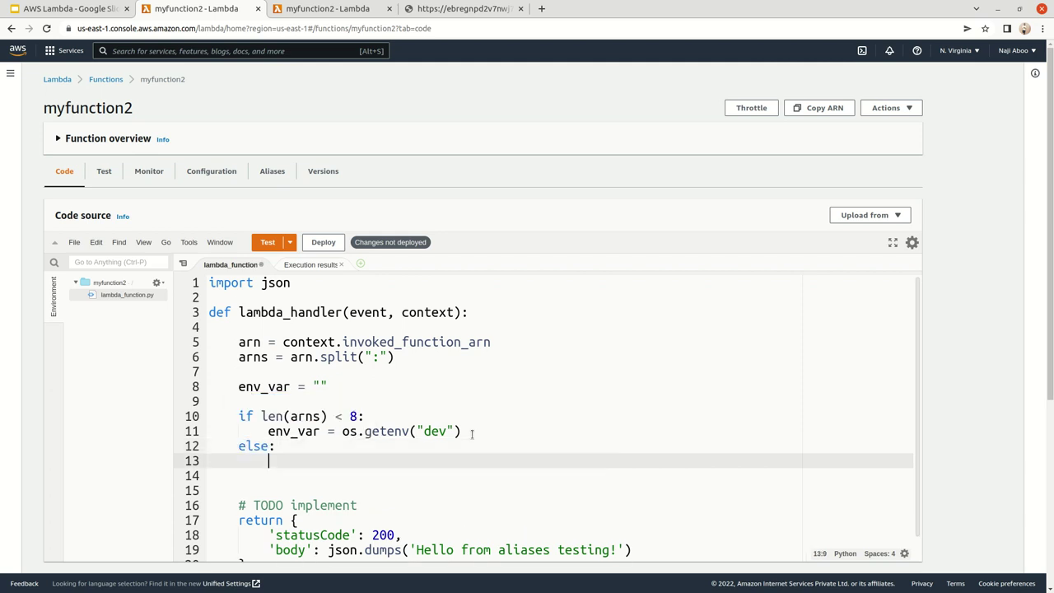
type("if ar")
key("Down")
key("Return")
type("[7] == \"production\":")
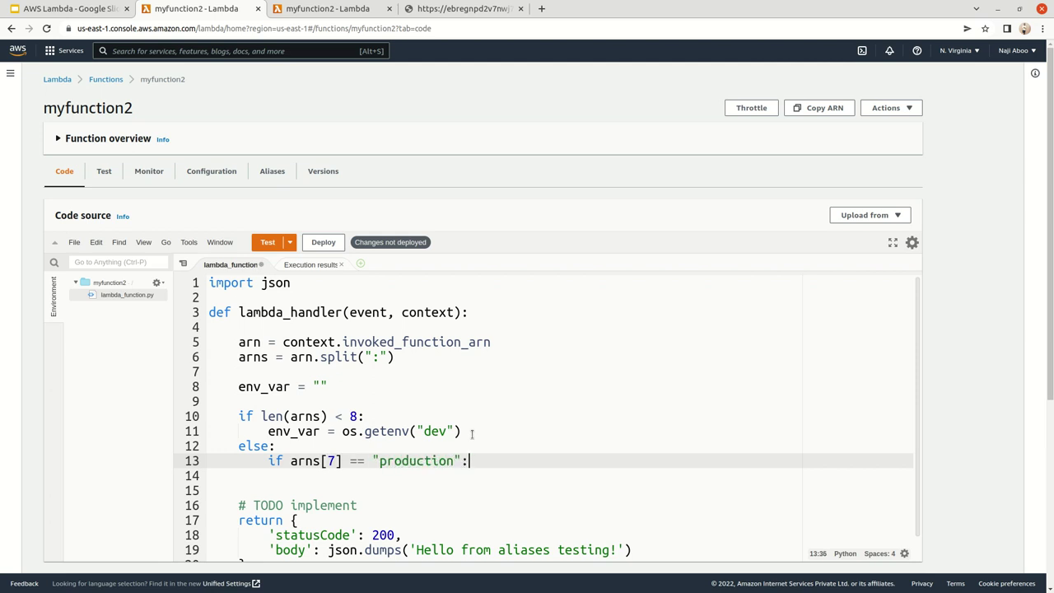
Step: Inside the nested condition, assign env_var = os.getenv("production")
key("Return")
type("env_var")
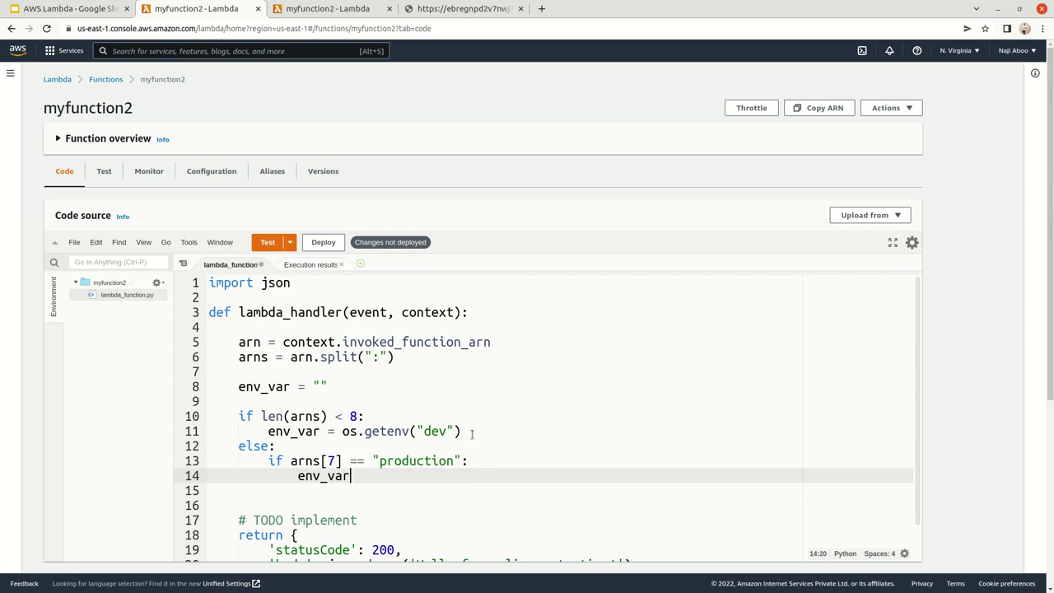
type(" = os")
key("Tab")
key("BackSpace")
type(".getenv")
type("(\"")
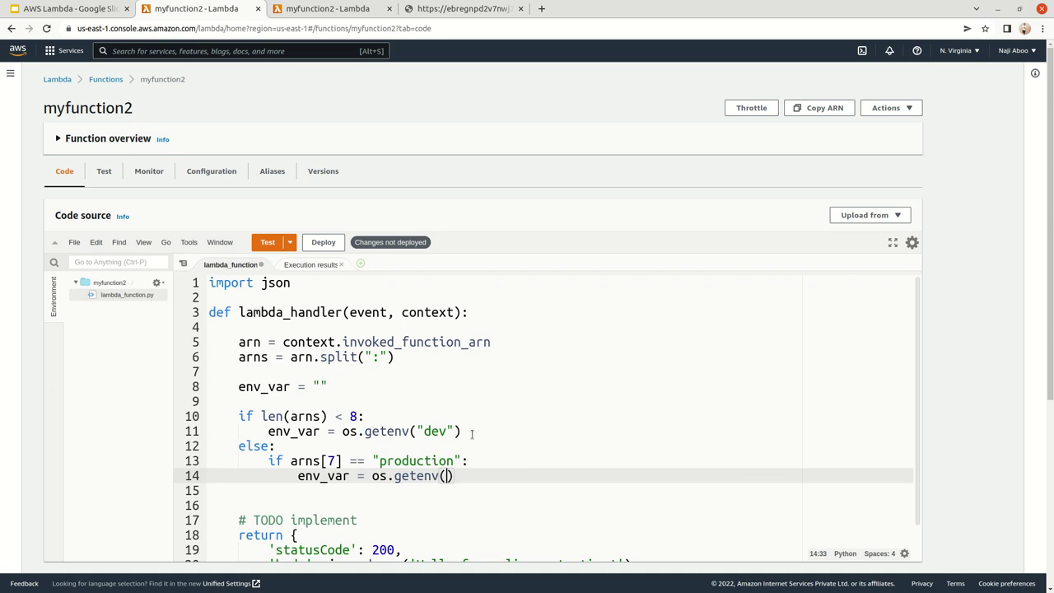
type("production")
Step: Review the production condition and its getenv assignment, and compare them with the production key and value in the environment variables
scroll(476, 440, "down", 3)
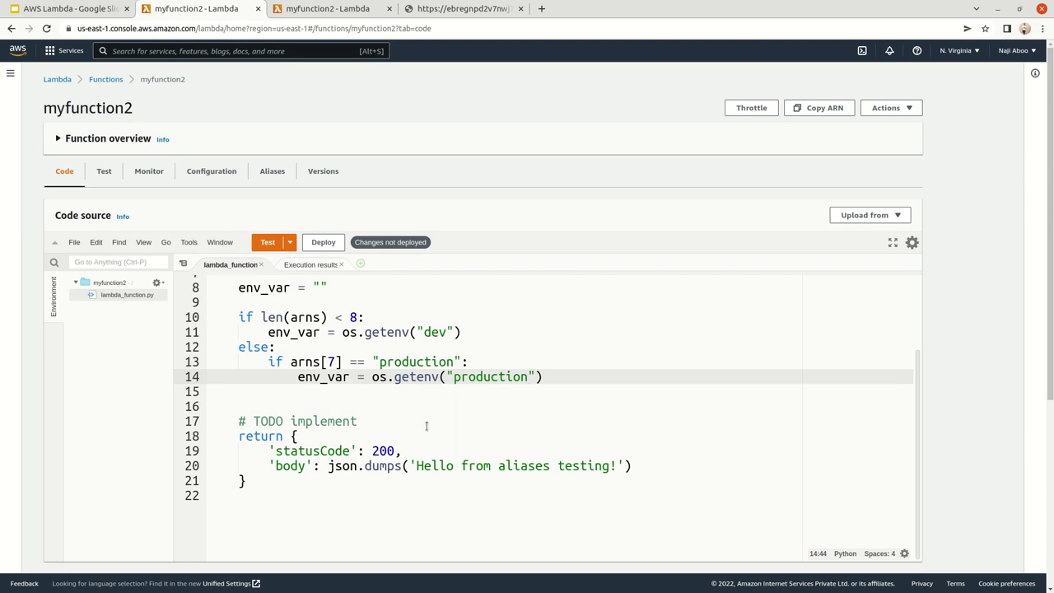
scroll(406, 401, "up", 1)
double_click(406, 394)
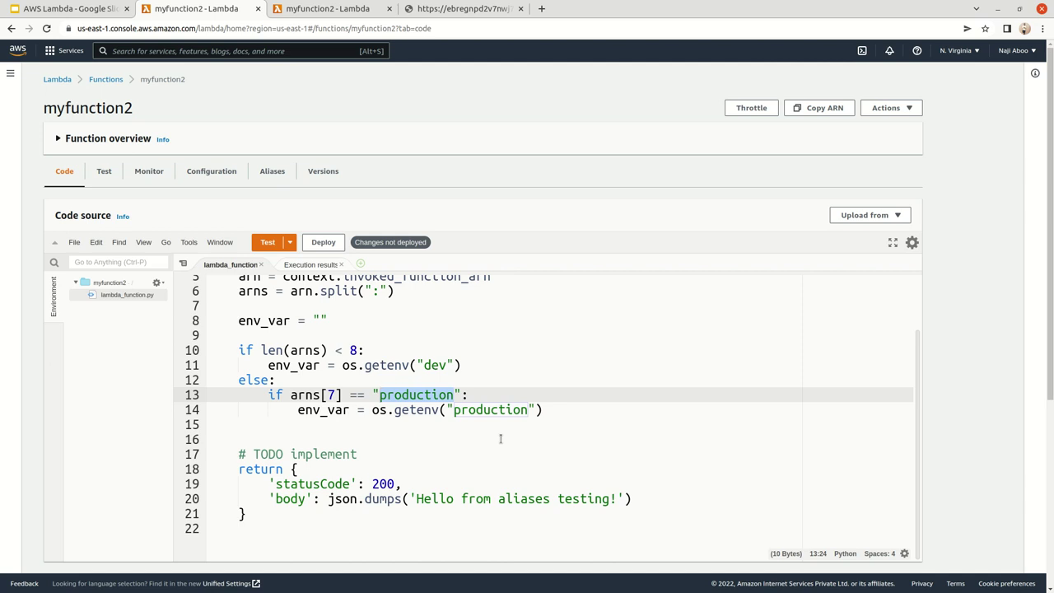
double_click(316, 410)
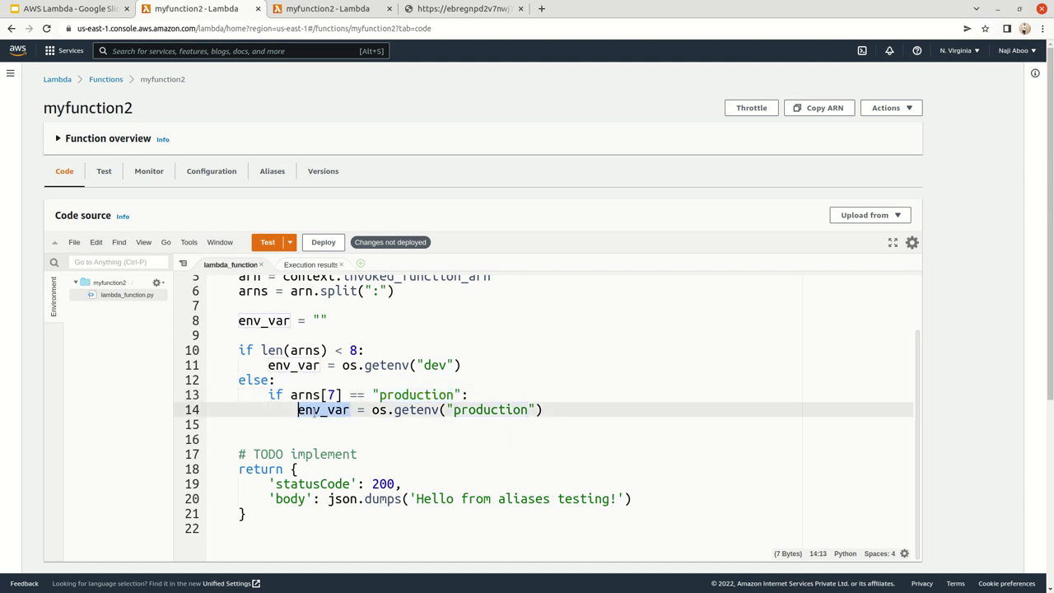
left_click(453, 425)
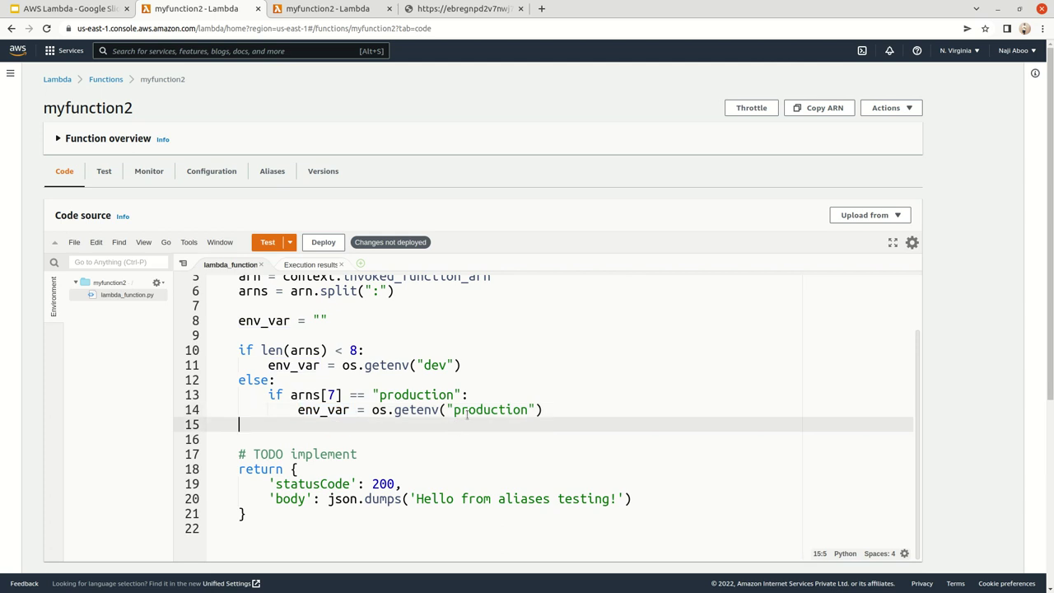
left_click(393, 396)
double_click(394, 395)
left_click(438, 424)
double_click(508, 410)
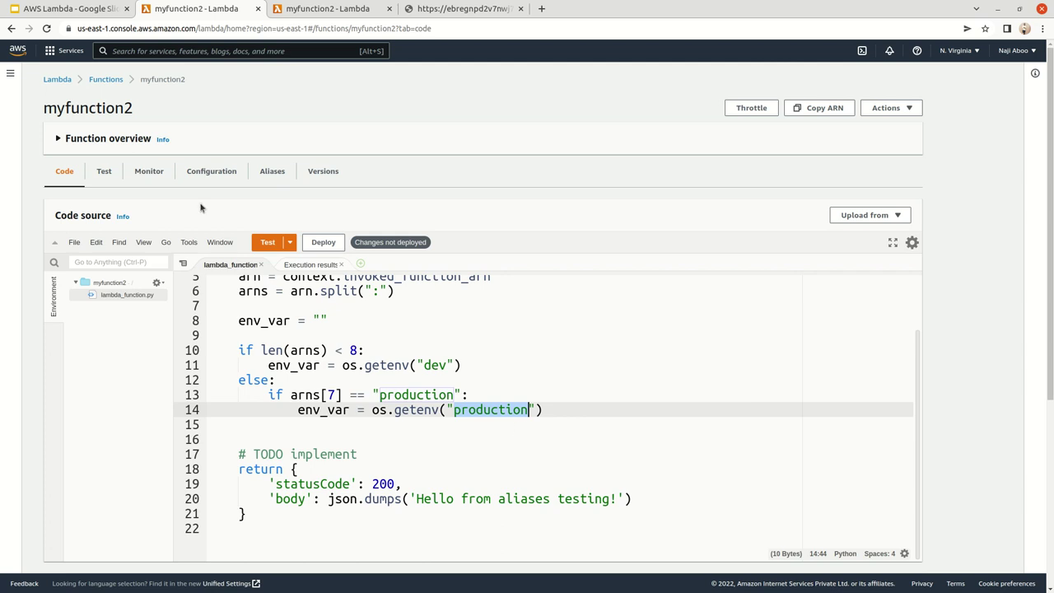
left_click(306, 10)
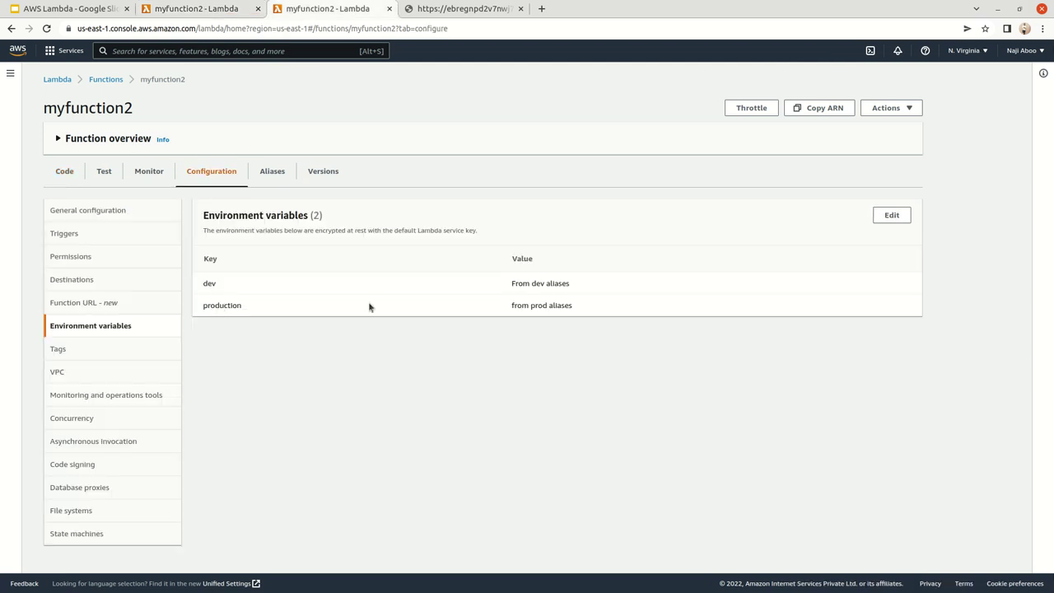
triple_click(550, 305)
key("ctrl+Page_Up")
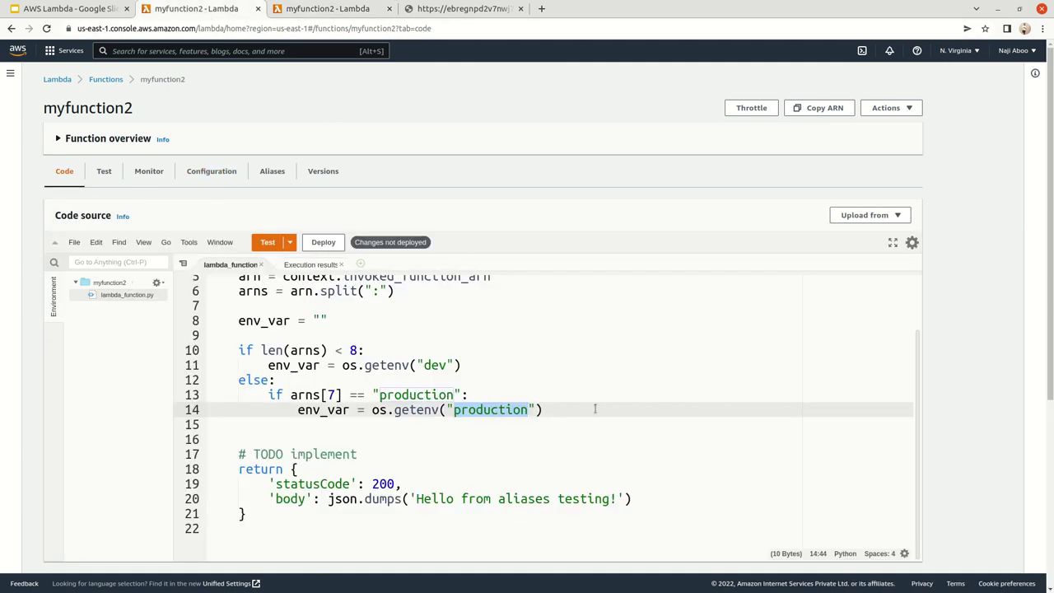
Step: In the return body, replace the 'Hello from aliases testing!' string inside json.dumps with env_var
scroll(596, 407, "down", 3)
scroll(617, 428, "up", 2)
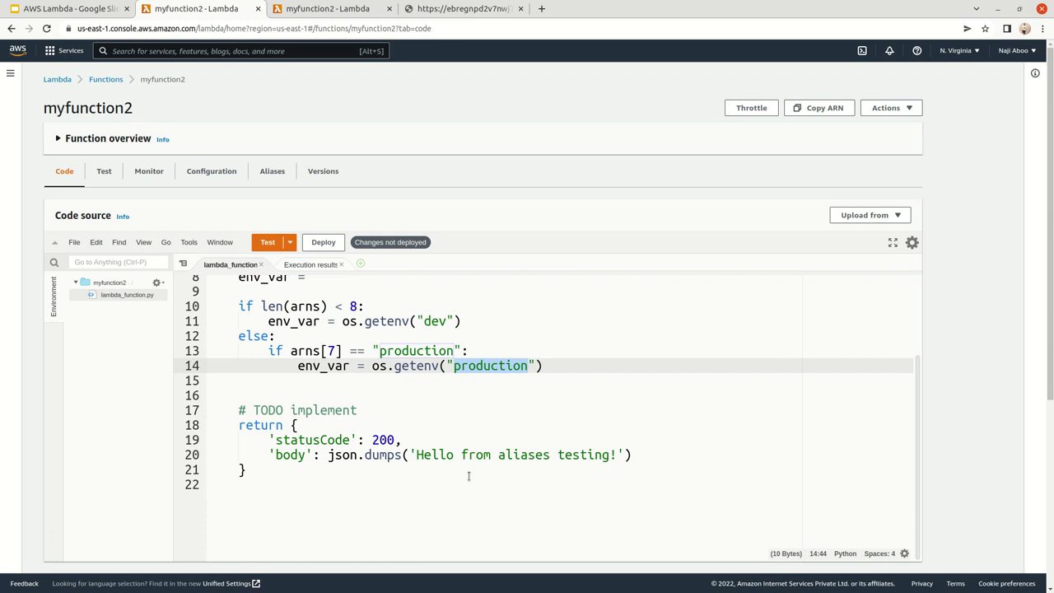
left_click(412, 454)
left_click(623, 454, "shift")
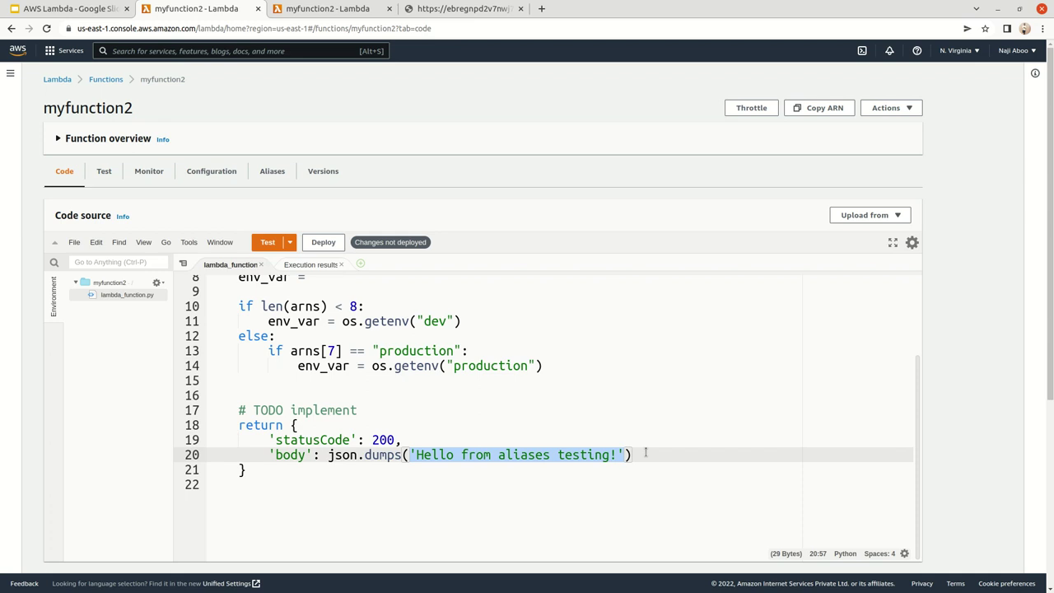
key("BackSpace")
type("env_var")
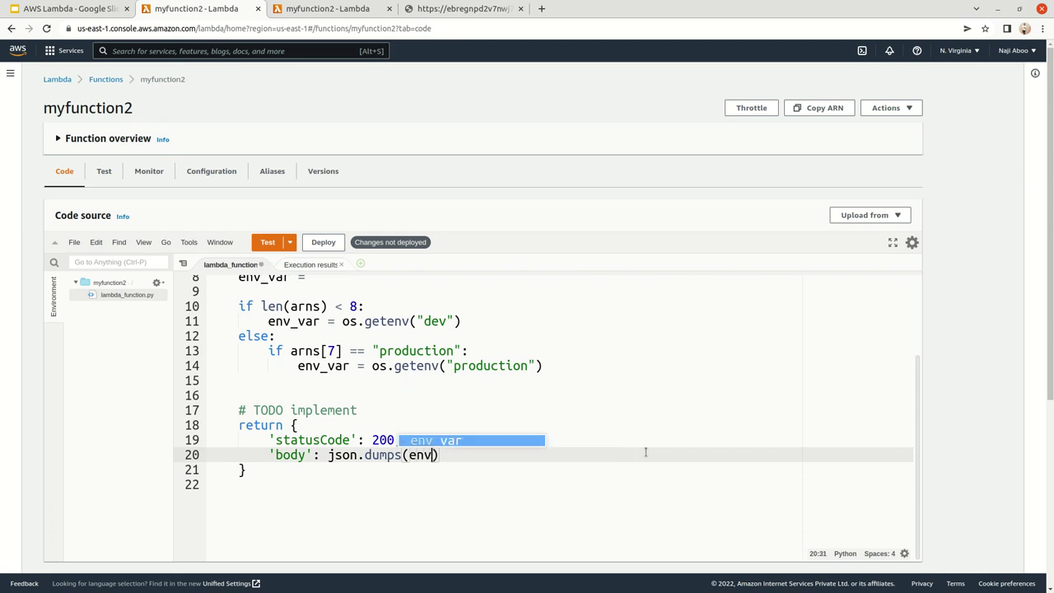
scroll(688, 463, "down", 2)
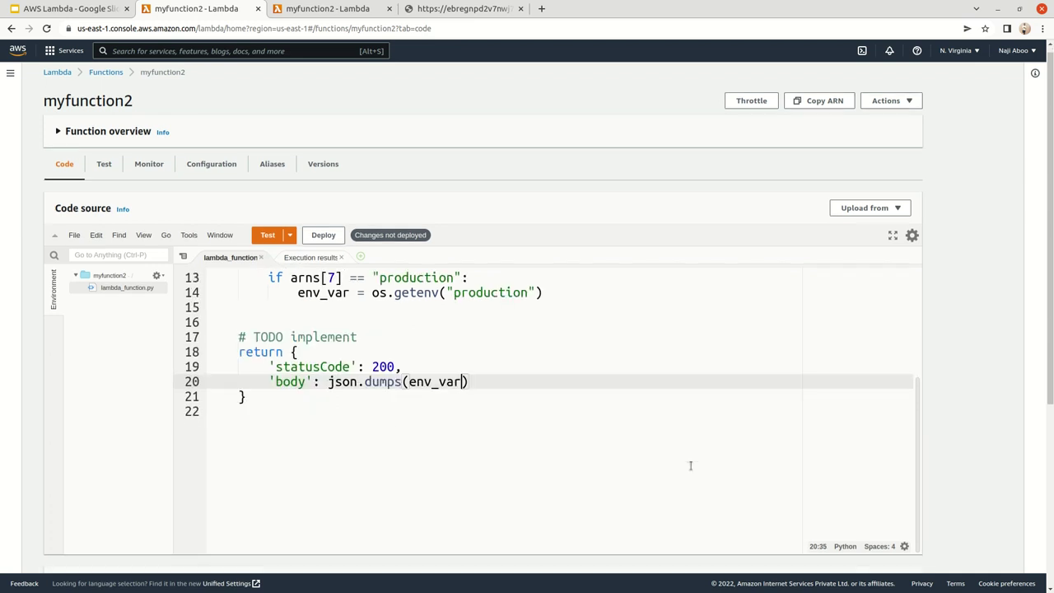
scroll(626, 445, "up", 1)
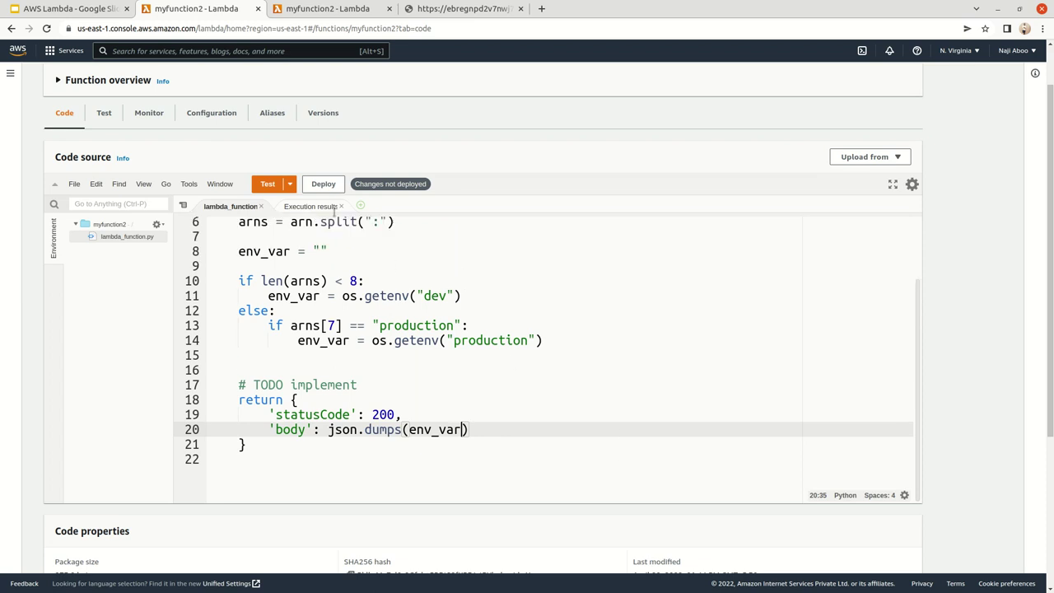
Step: Deploy the handler code that returns env_var and run the saved test event
left_click(323, 183)
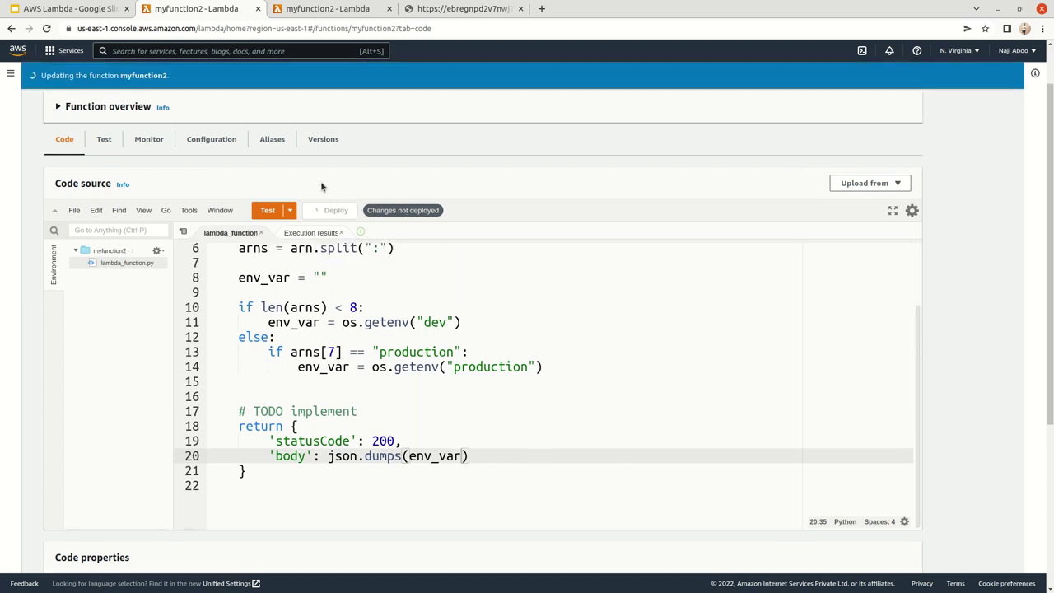
left_click(270, 210)
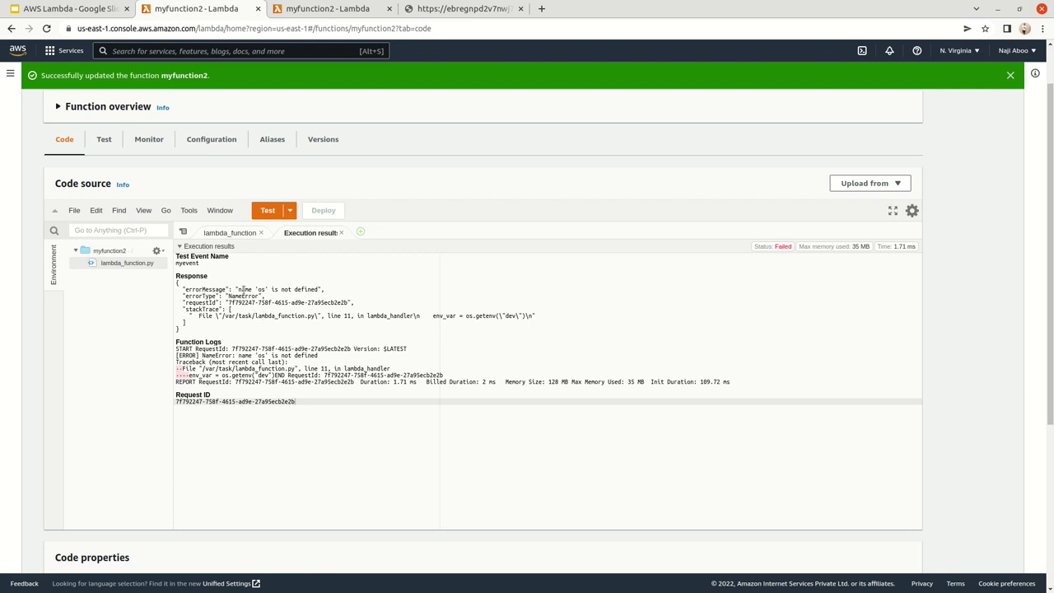
Step: In lambda_function.py, add import os on a new line below import json
left_click(234, 233)
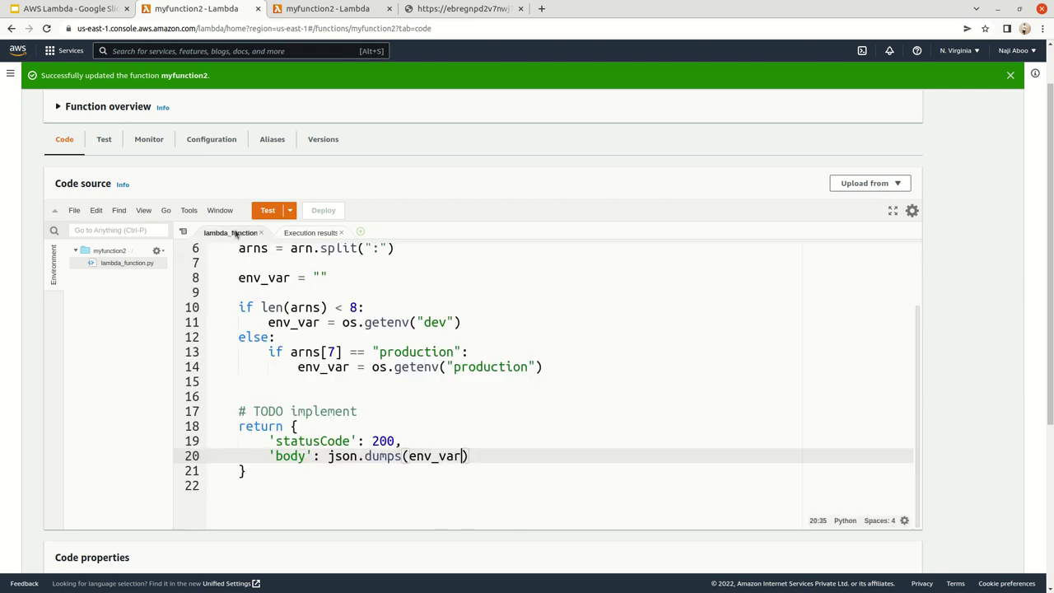
scroll(461, 494, "up", 5)
left_click(381, 309)
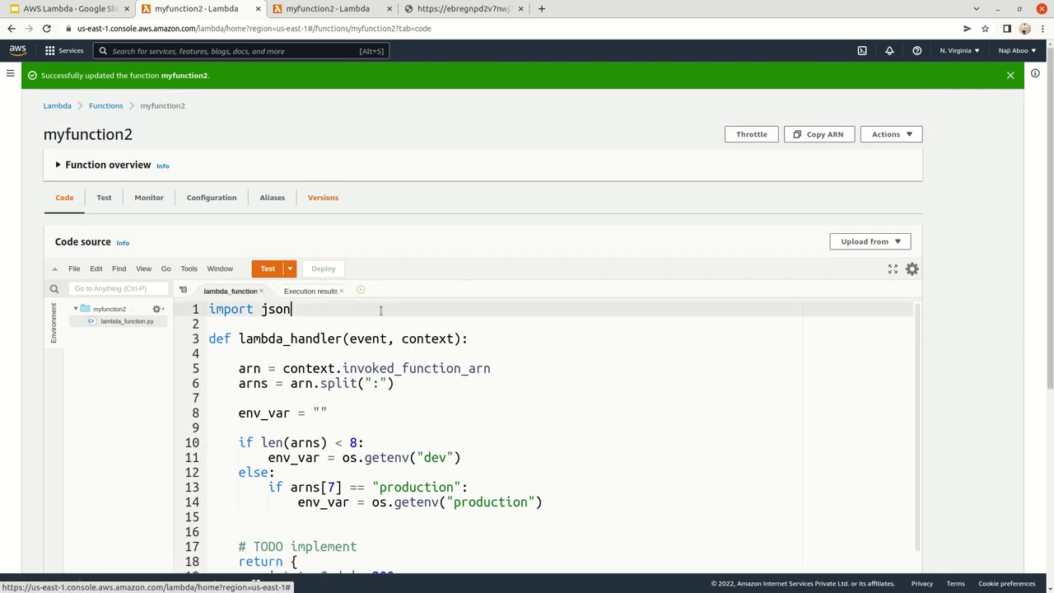
key("Return")
type("import os")
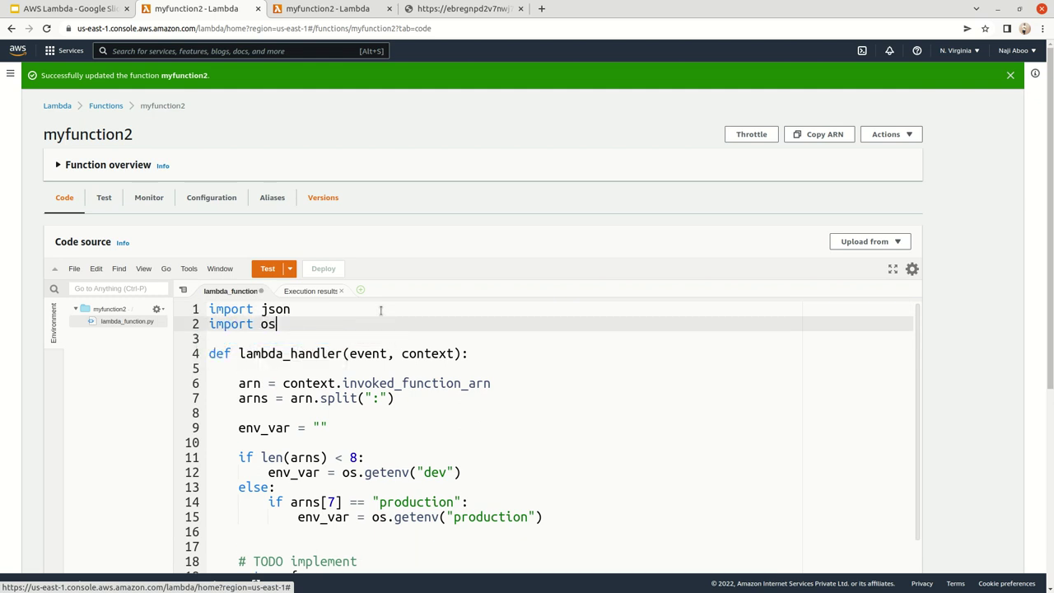
Step: Deploy the code with the os import, rerun the test event, and check the response body against the handler's alias logic
left_click(323, 270)
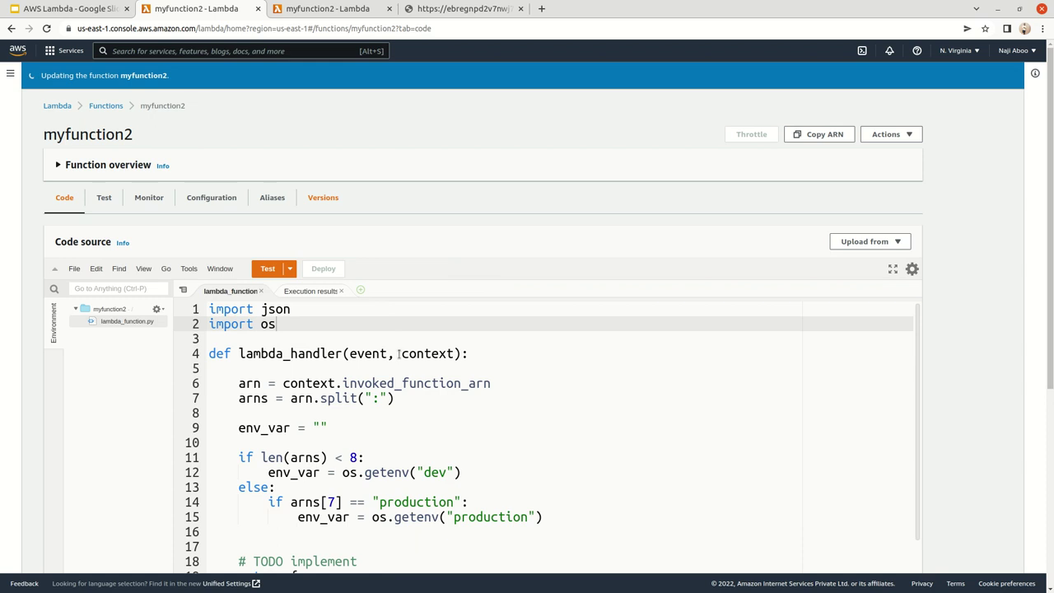
left_click(268, 269)
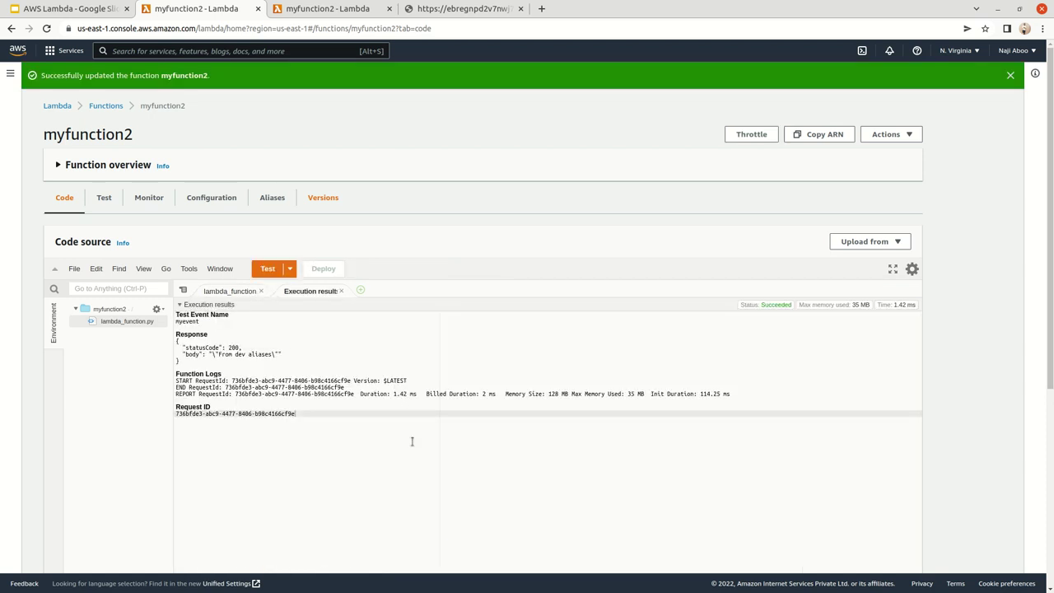
left_click_drag(219, 356, 263, 357)
left_click(274, 365)
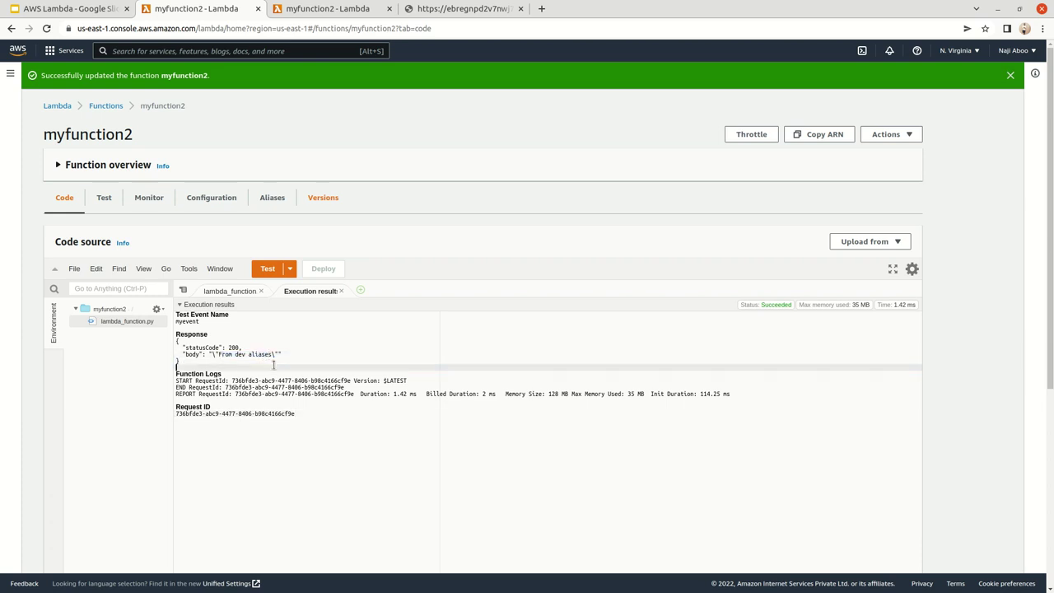
left_click(242, 293)
left_click(471, 407)
scroll(473, 414, "down", 2)
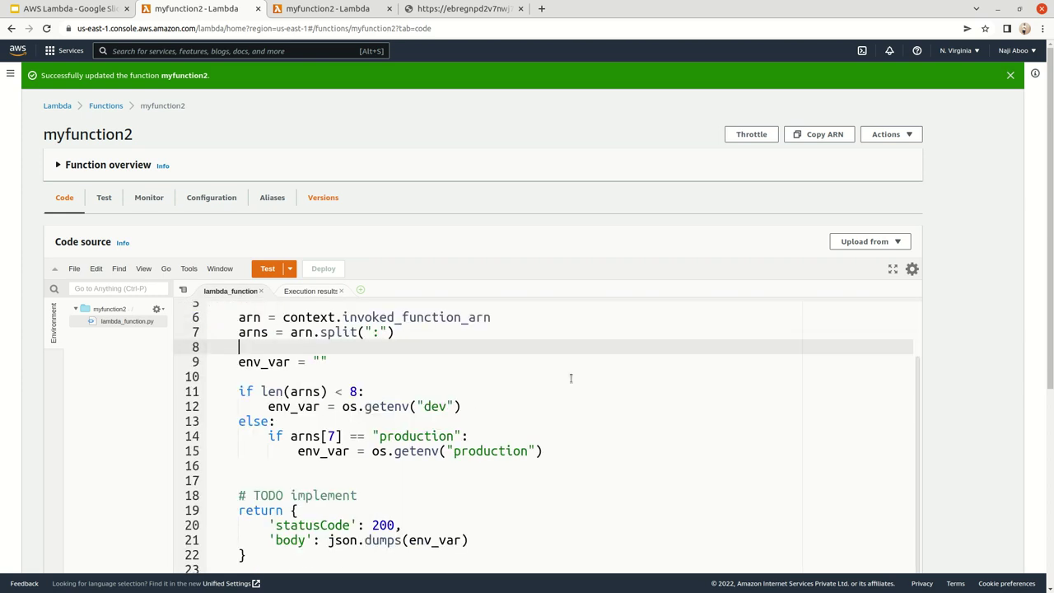
Step: Publish a new version of myfunction2 from $LATEST with the description "env testing"
left_click(906, 139)
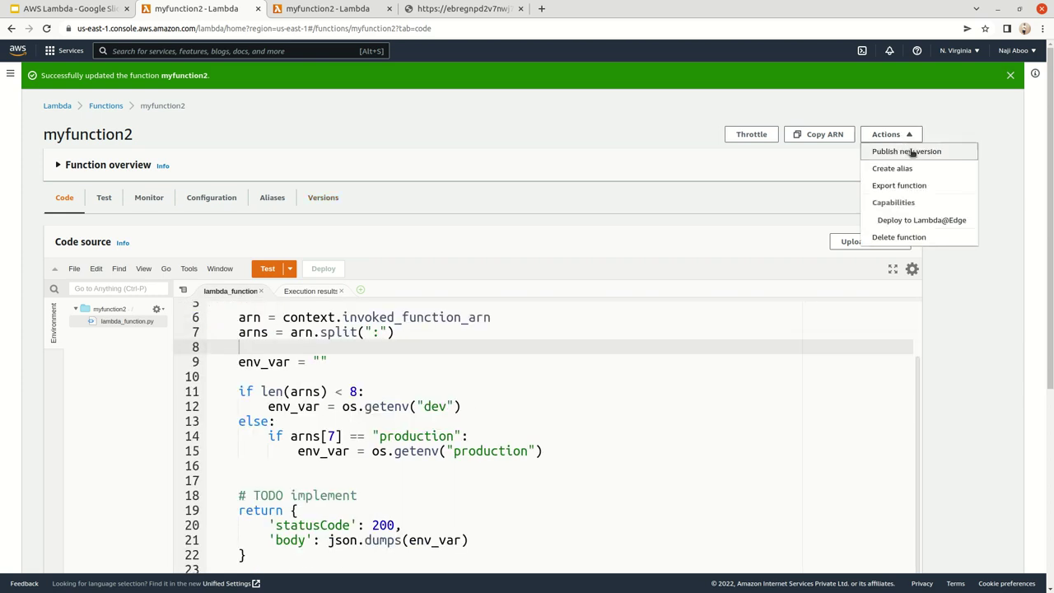
left_click(706, 160)
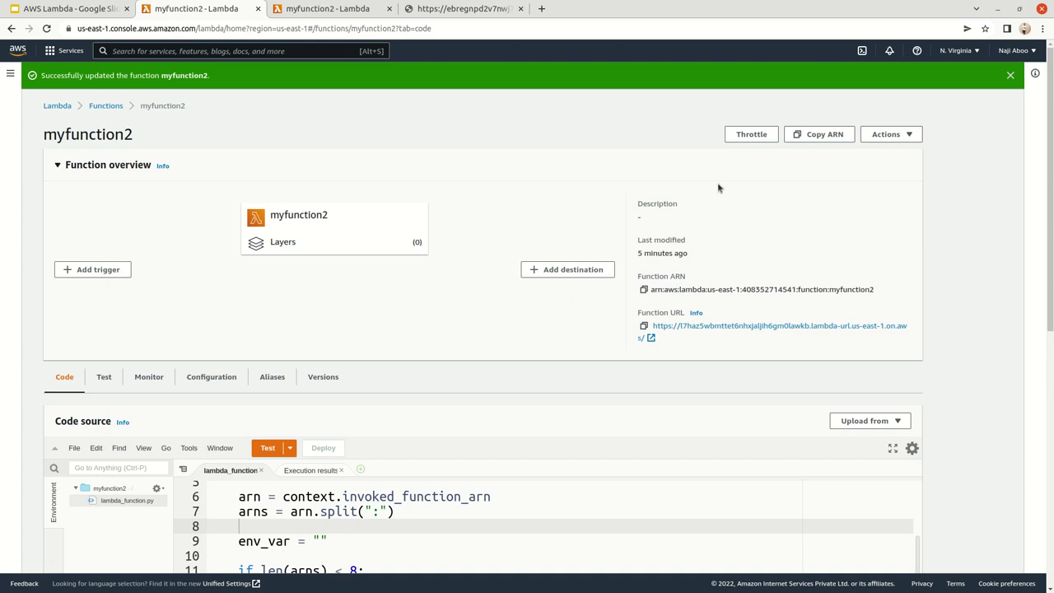
left_click(906, 136)
left_click(928, 153)
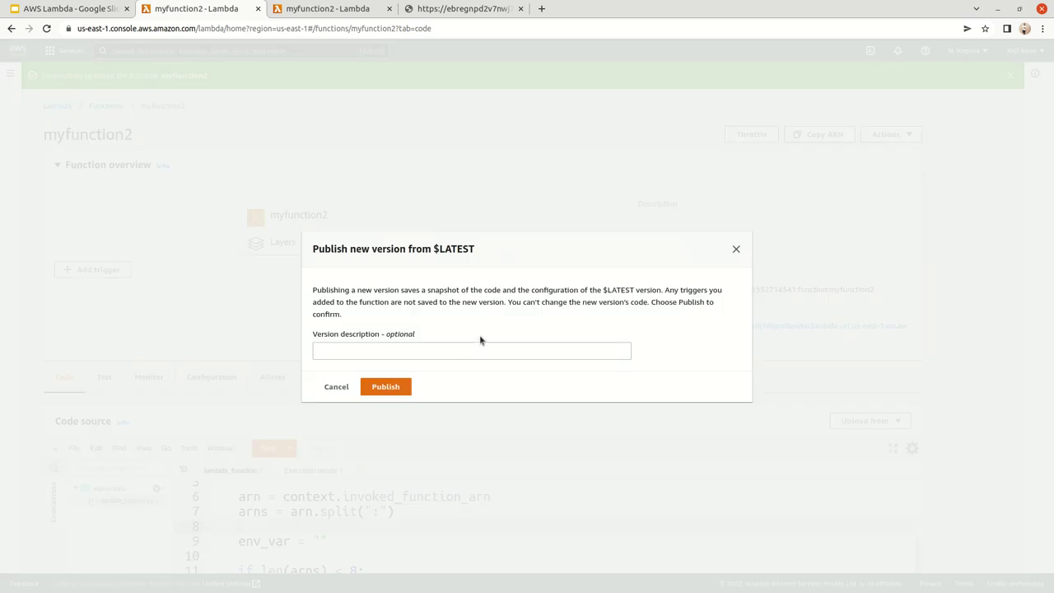
left_click(448, 346)
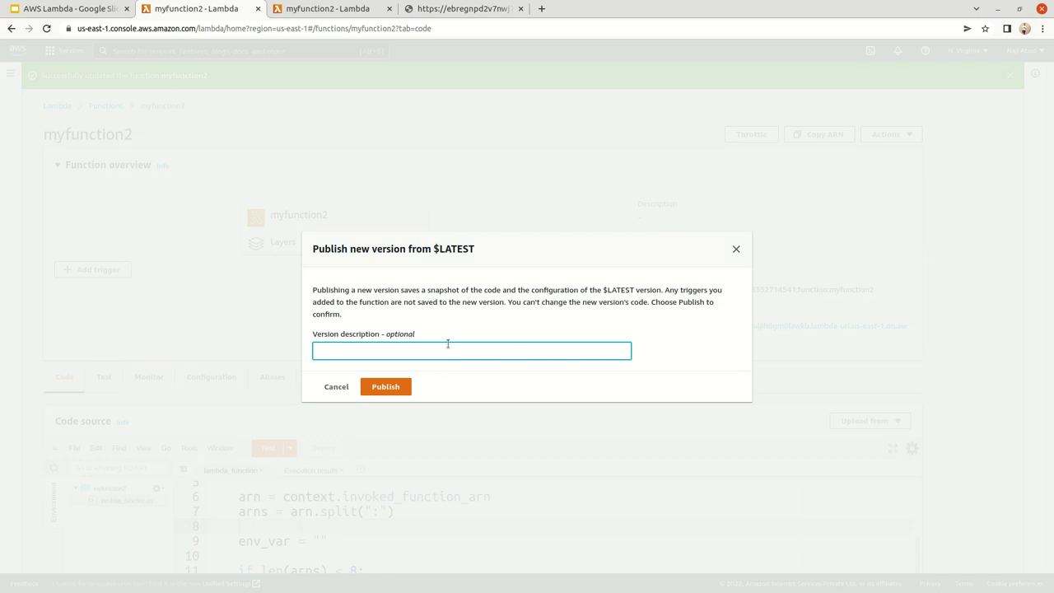
type("env testing")
left_click(403, 390)
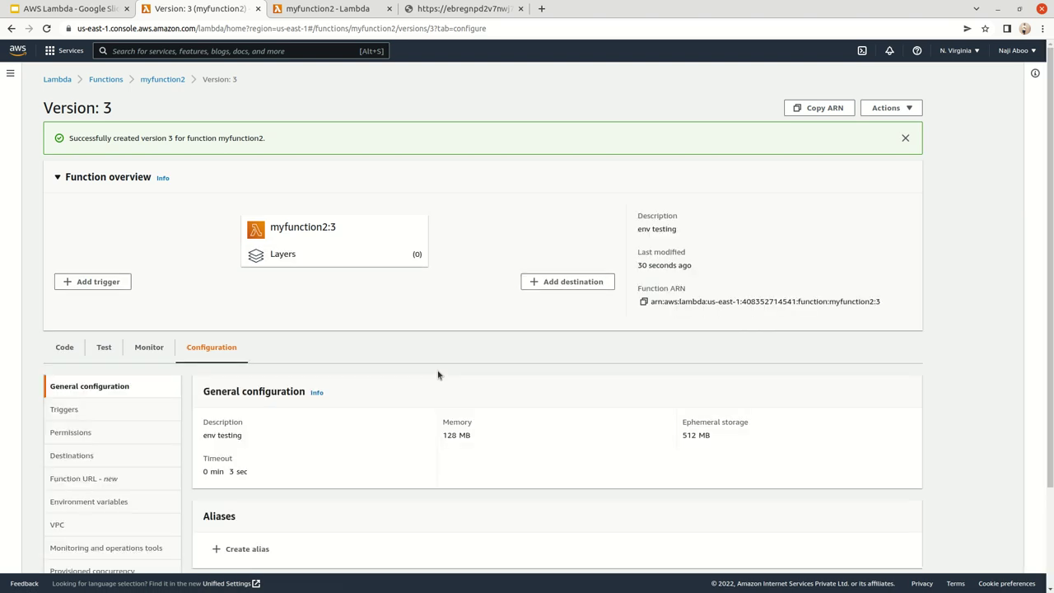
Step: Edit myfunction2's production alias so that it points to version 3, and save it
left_click(175, 81)
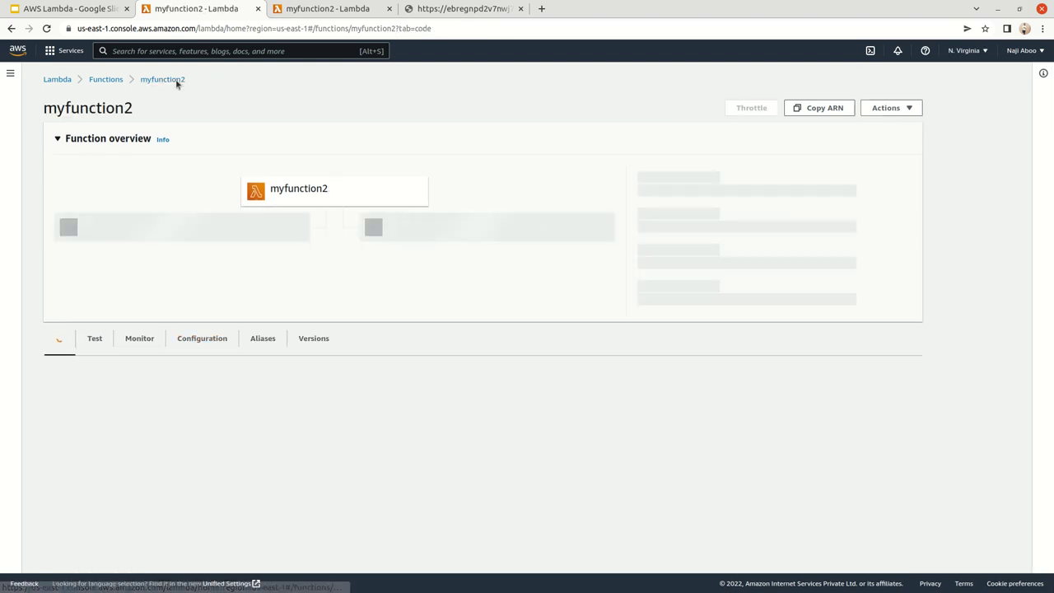
left_click(282, 355)
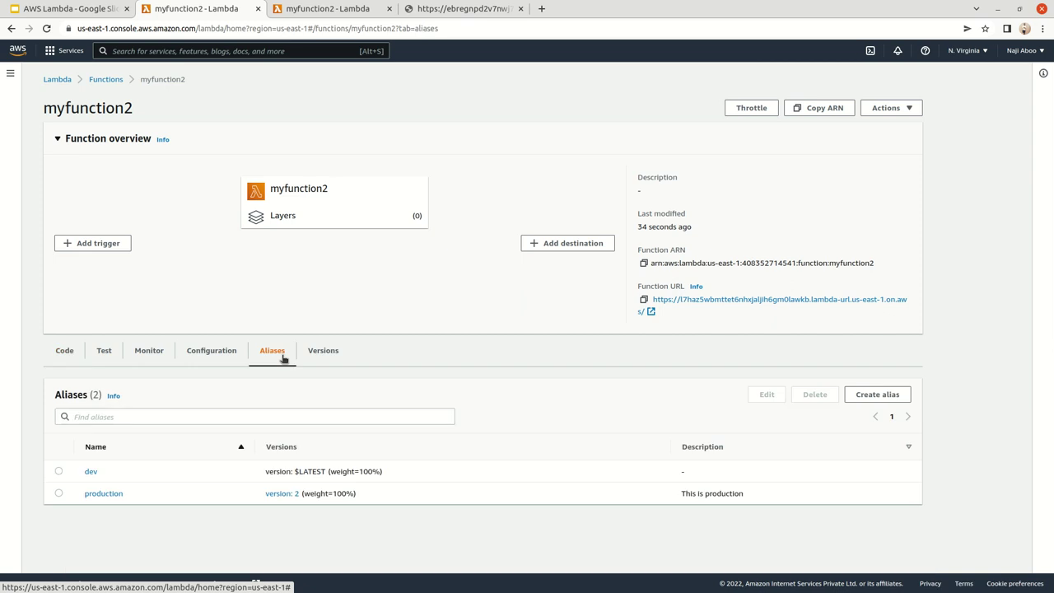
left_click(106, 495)
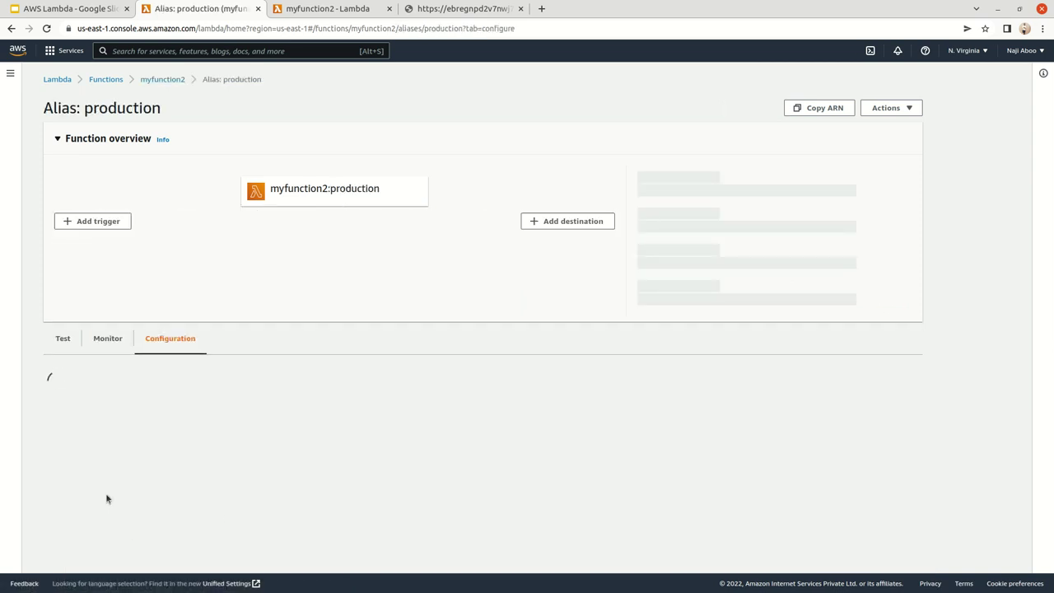
scroll(469, 379, "down", 1)
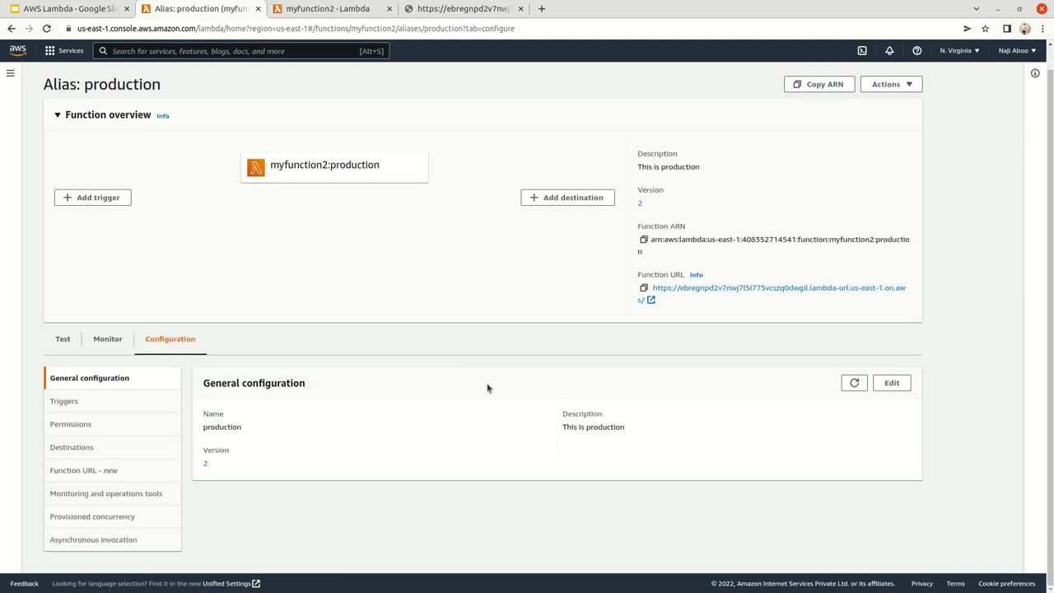
left_click(896, 388)
left_click(169, 240)
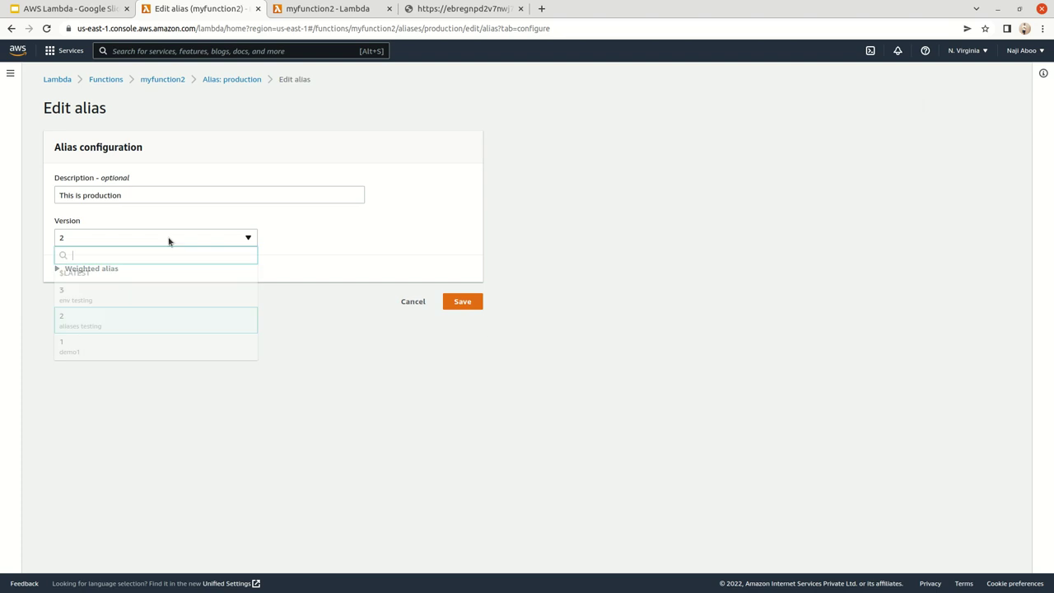
left_click(142, 295)
left_click(463, 301)
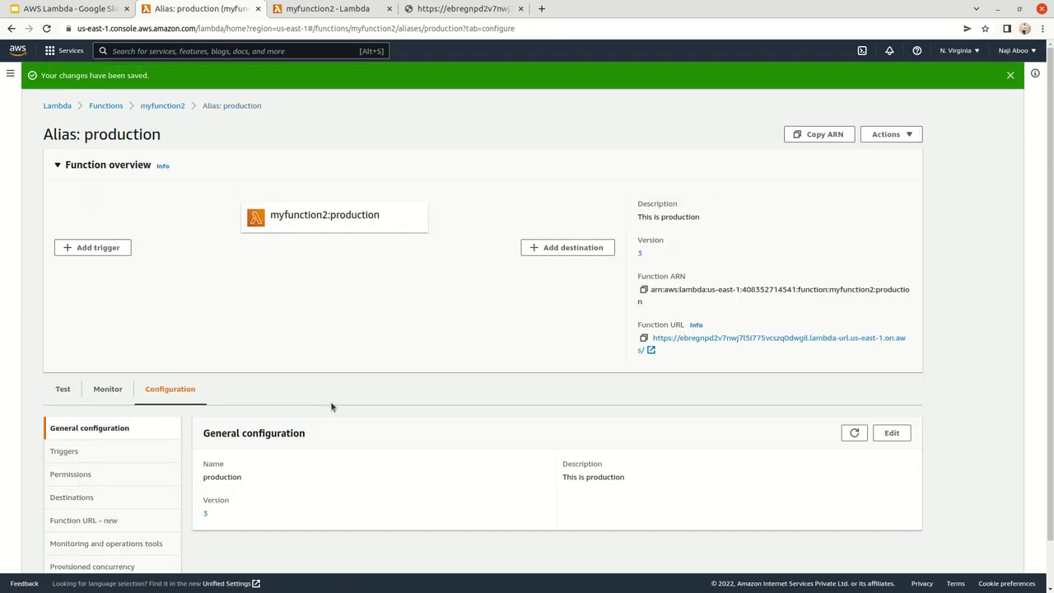
Step: Close the old function URL page and open the production alias's function URL to check its response
scroll(194, 453, "down", 1)
left_click(80, 470)
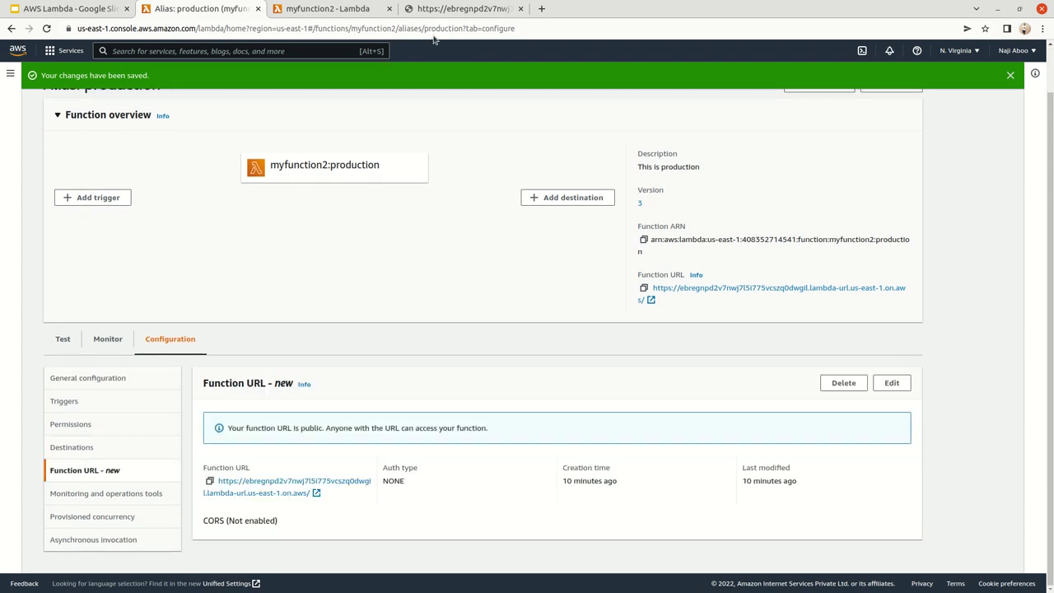
left_click(461, 12)
left_click(521, 9)
left_click(197, 12)
left_click(289, 494)
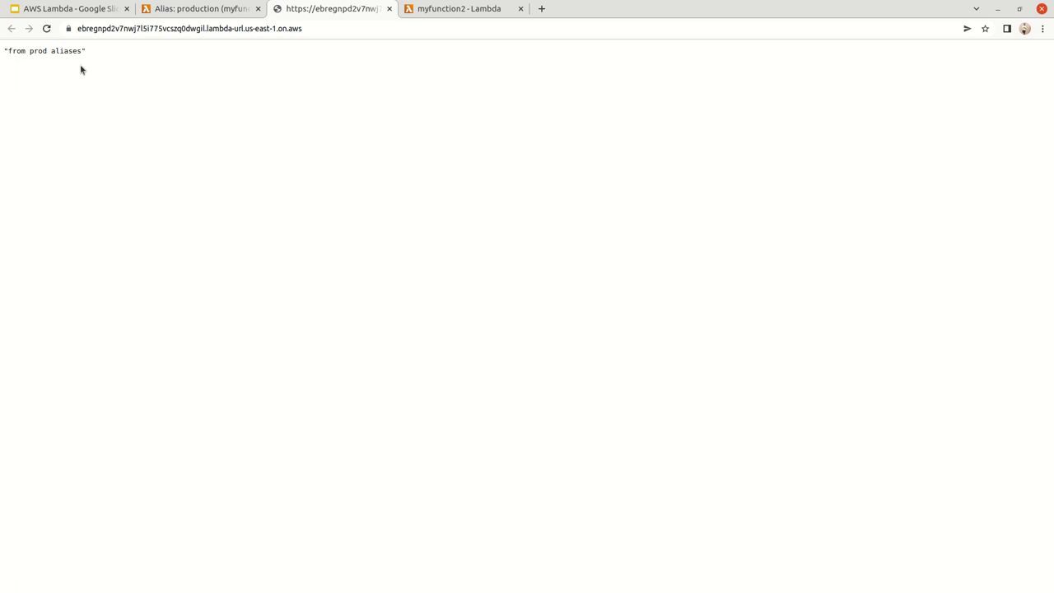
Step: Switch to the AWS Lambda presentation in Google Slides and view the Aliases and Environment Variable slides
left_click(75, 15)
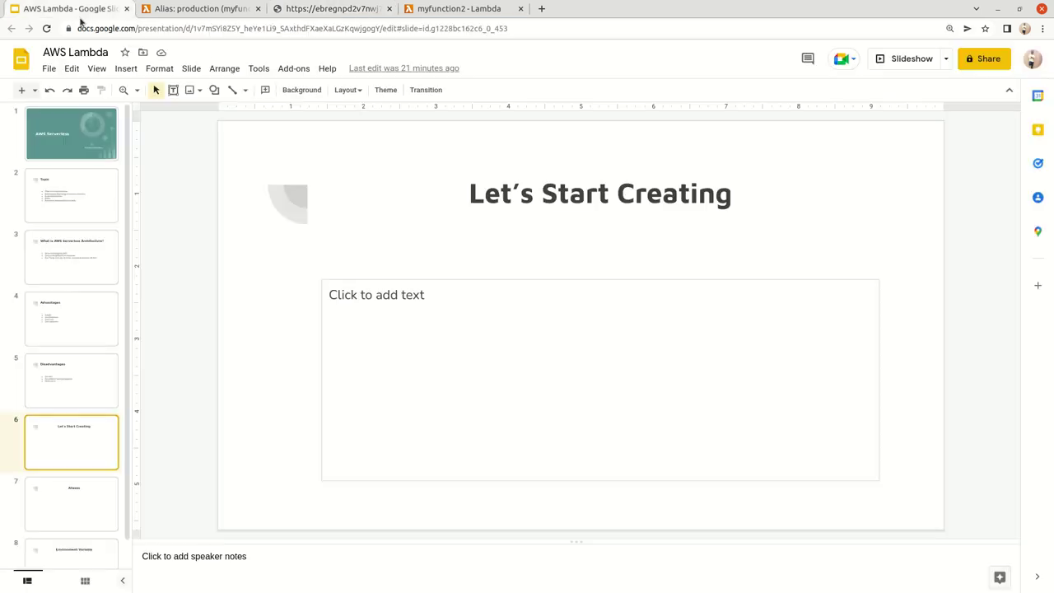
left_click(80, 500)
scroll(83, 501, "down", 1)
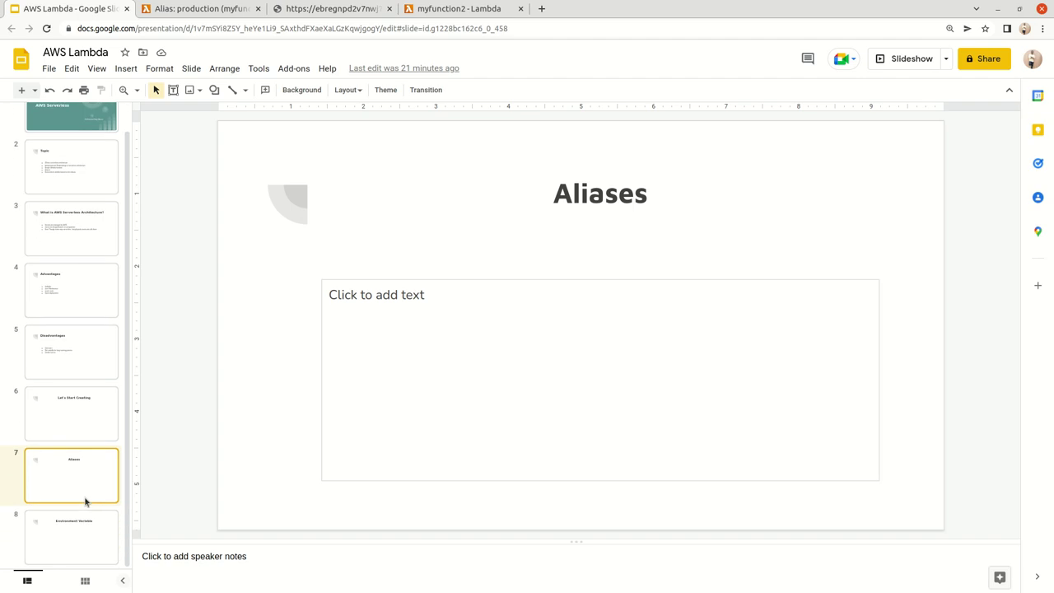
left_click(86, 519)
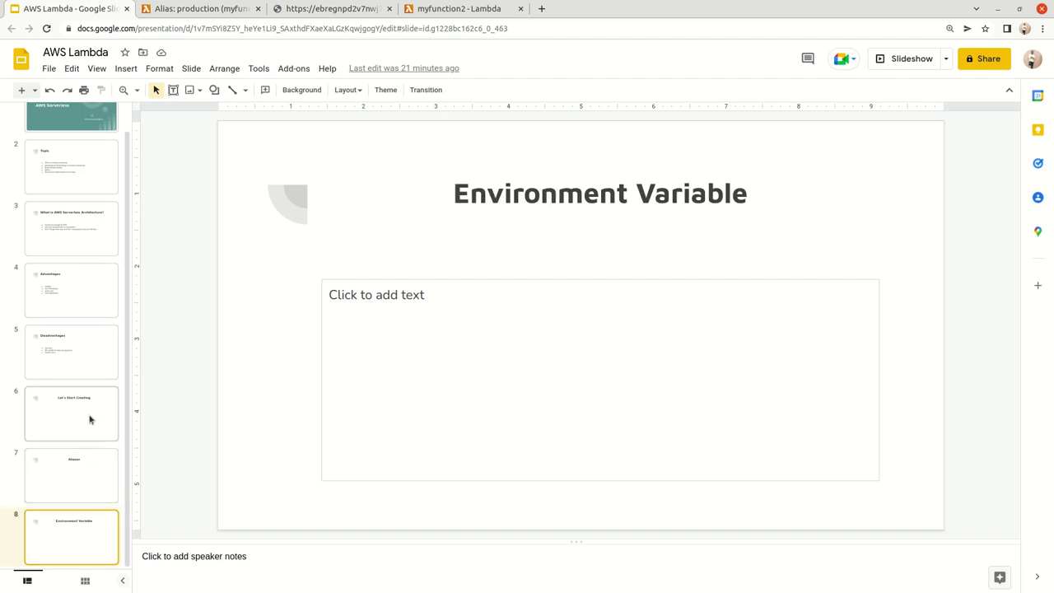
scroll(89, 416, "up", 1)
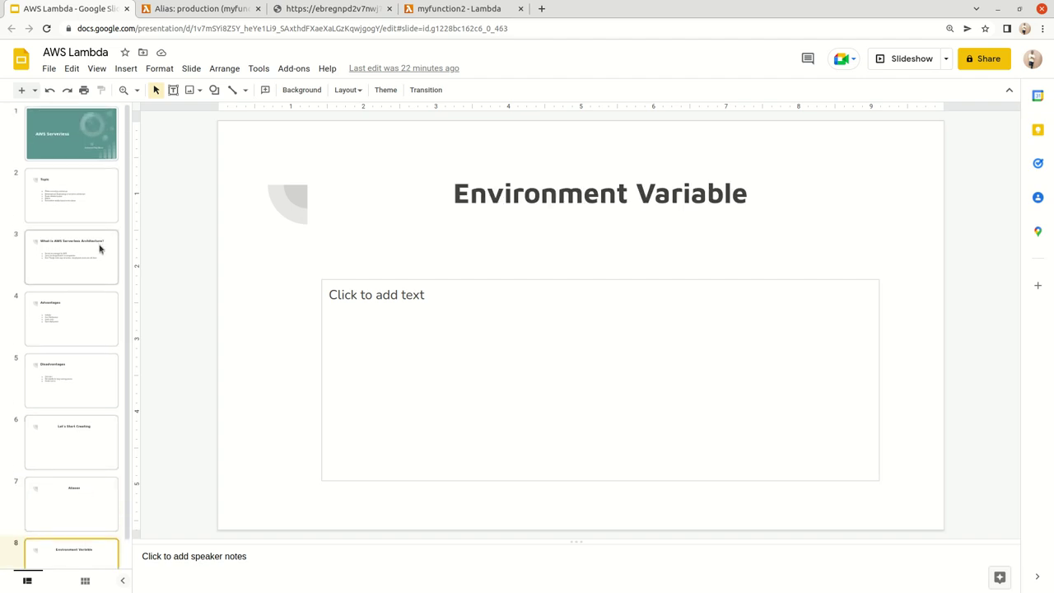